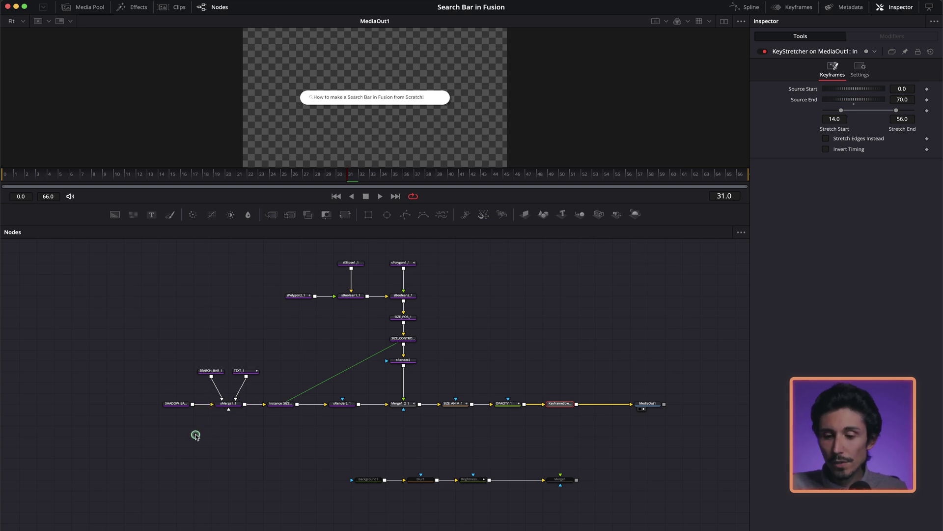
Add a new sRectangle node, show it in the left viewer, and place it beside SEARCH_BAR_1
{"action": "scroll", "coordinate": [196, 436], "scroll_direction": "up", "scroll_amount": 5}
{"action": "scroll", "coordinate": [187, 411], "scroll_direction": "up", "scroll_amount": 3}
{"action": "scroll", "coordinate": [187, 412], "scroll_direction": "left", "scroll_amount": 3}
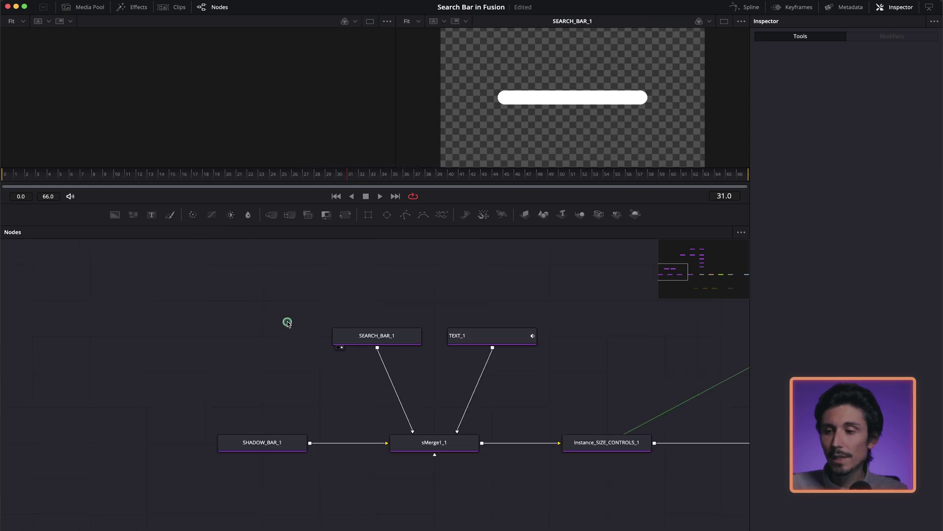
{"action": "left_click", "coordinate": [384, 336]}
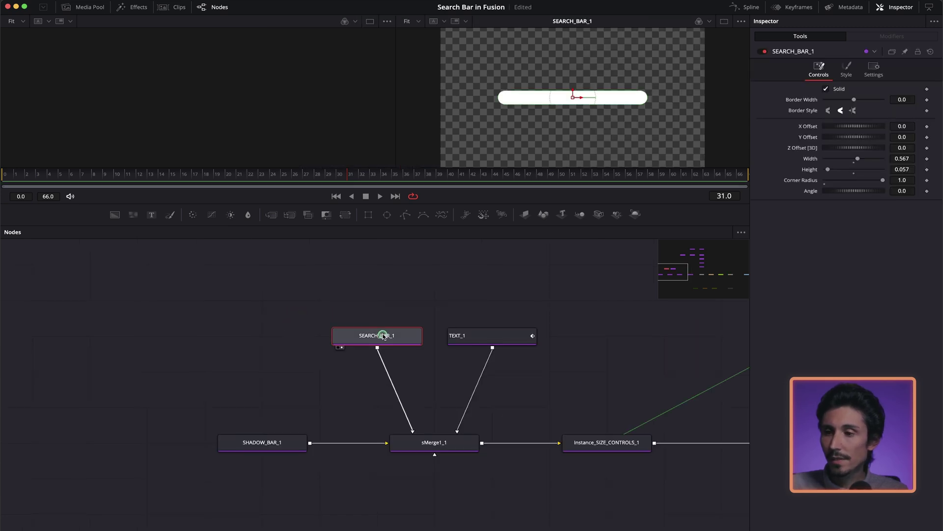
{"action": "left_click", "coordinate": [259, 315]}
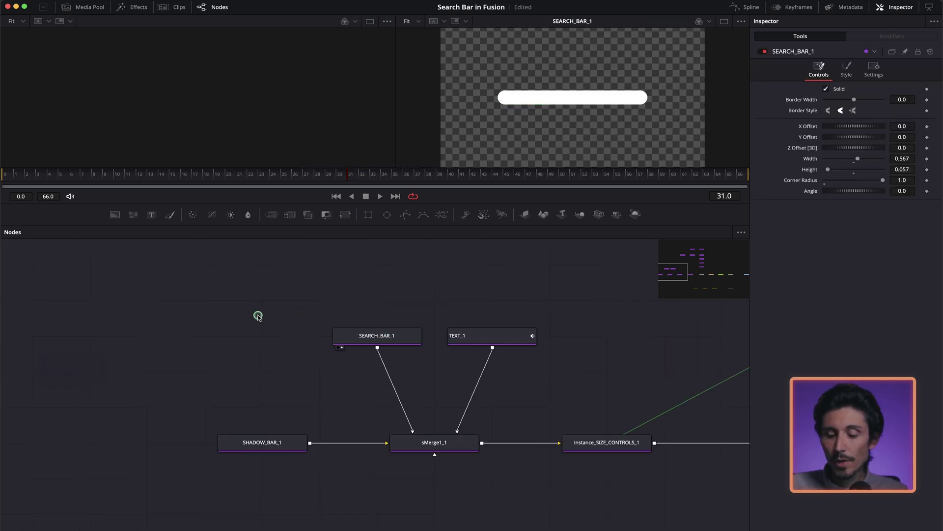
{"action": "key", "text": "shift+space"}
{"action": "type", "text": "s"}
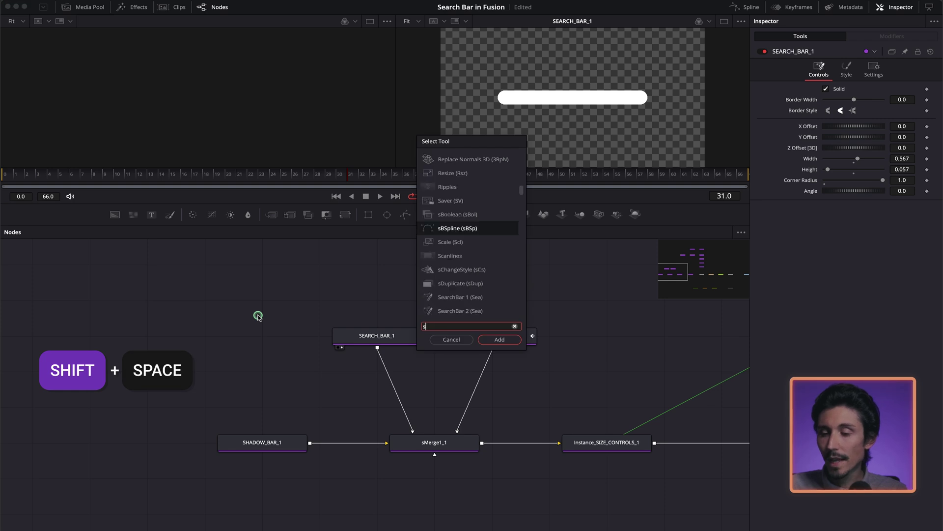
{"action": "type", "text": "rectan"}
{"action": "key", "text": "Return"}
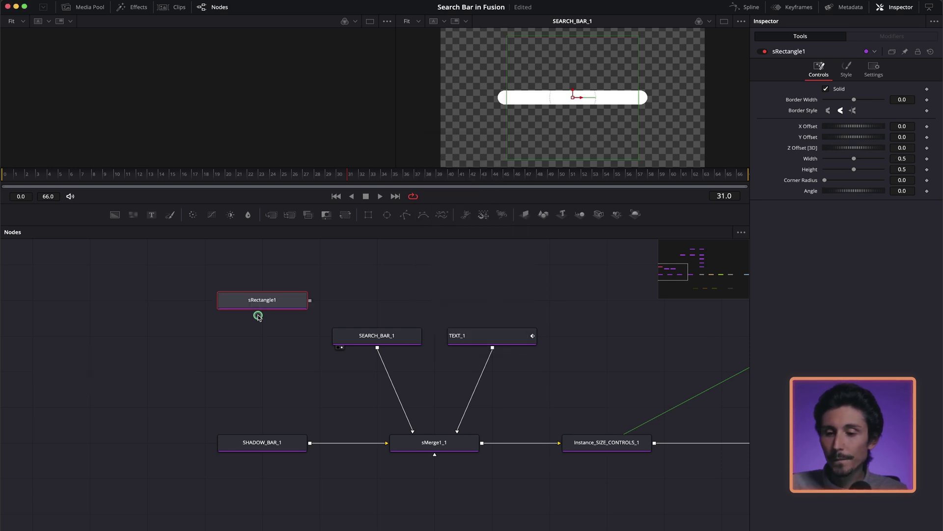
{"action": "key", "text": "1"}
{"action": "left_click_drag", "start_coordinate": [267, 298], "coordinate": [255, 346]}
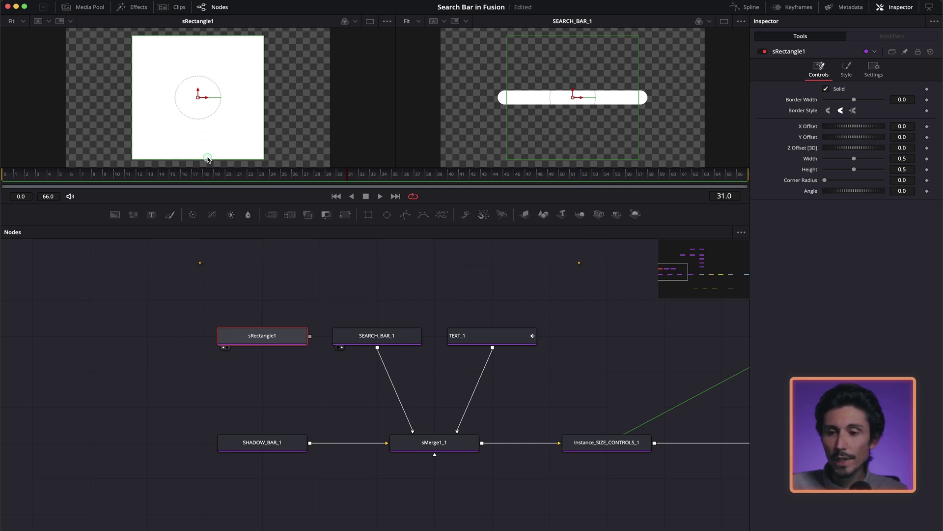
Shape the rectangle into a pill: height 0.0625, width 0.576, corner radius 1.0
{"action": "left_click_drag", "start_coordinate": [207, 158], "coordinate": [204, 106]}
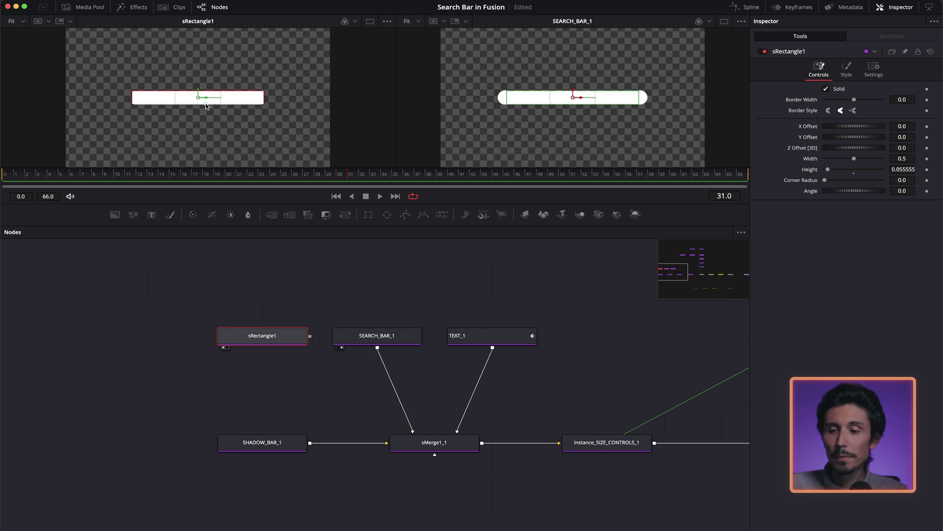
{"action": "left_click_drag", "start_coordinate": [206, 105], "coordinate": [206, 107]}
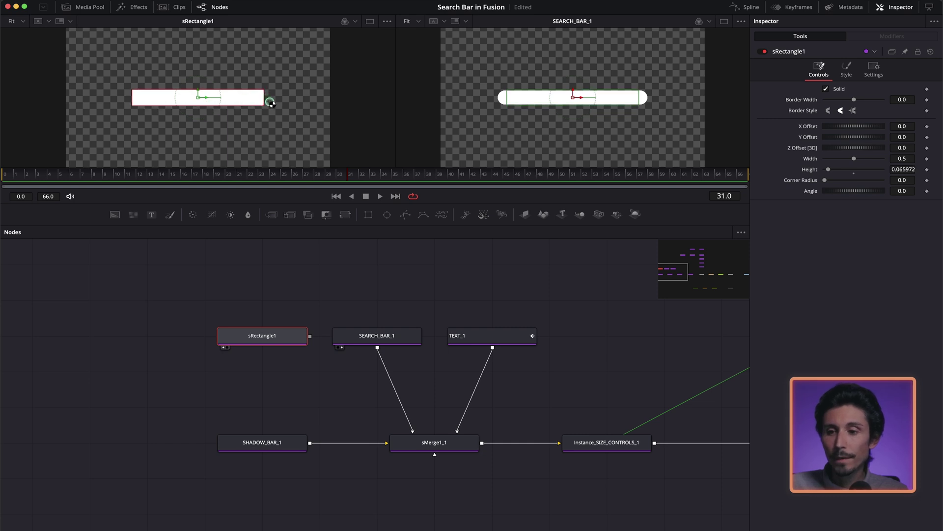
{"action": "key", "text": "super+s"}
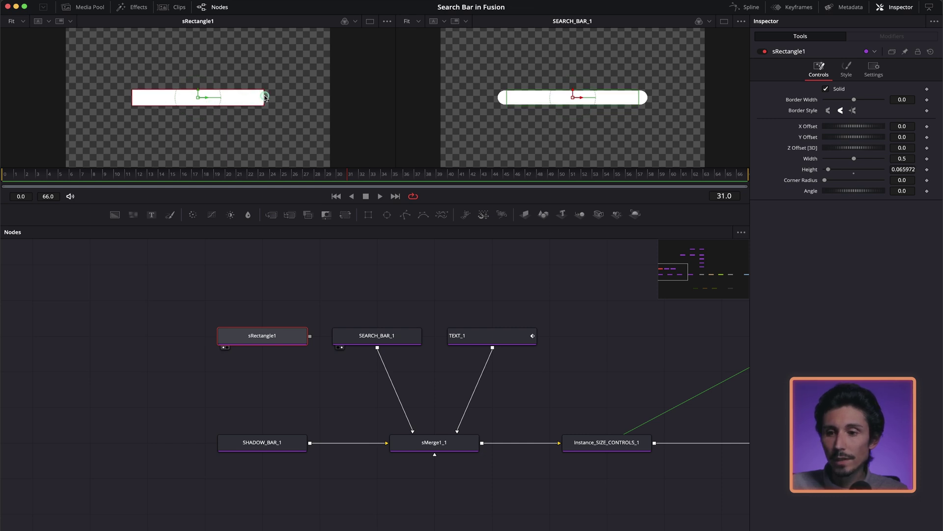
{"action": "left_click_drag", "start_coordinate": [265, 99], "coordinate": [275, 98]}
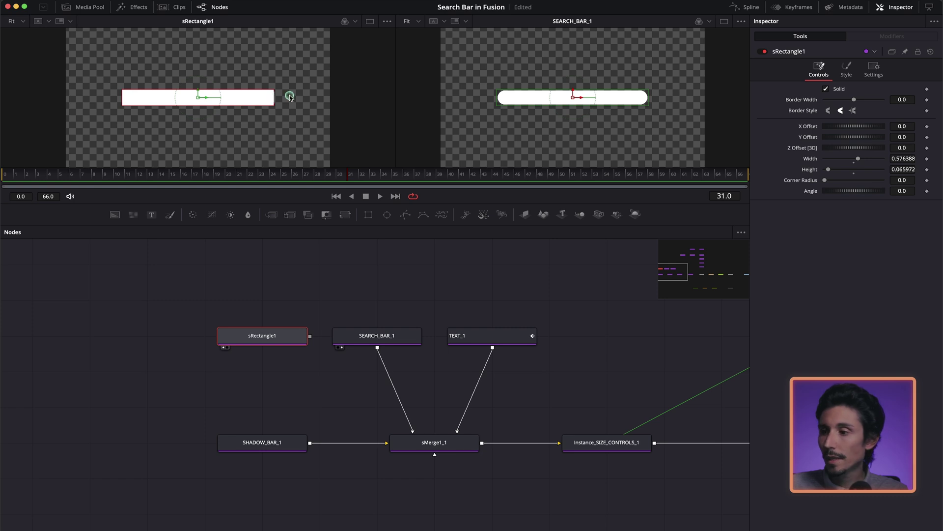
{"action": "left_click_drag", "start_coordinate": [822, 181], "coordinate": [834, 181]}
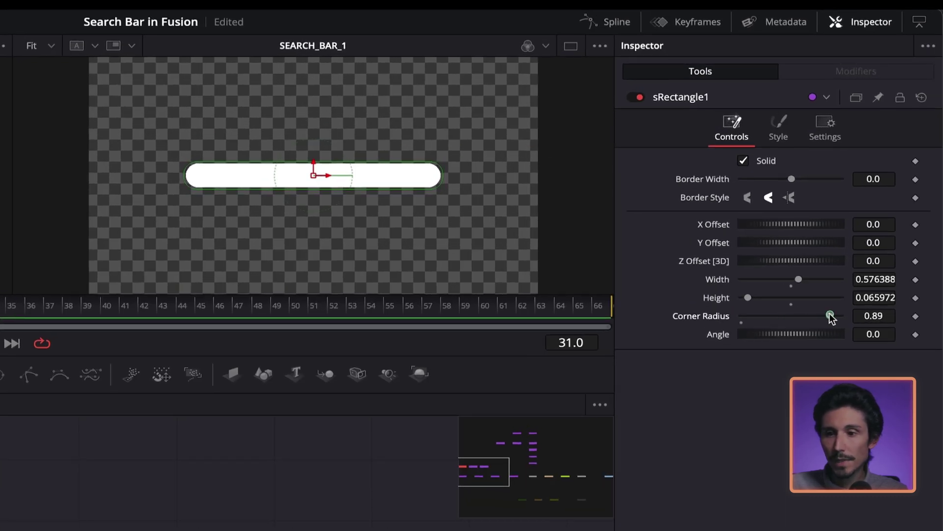
{"action": "left_click_drag", "start_coordinate": [829, 313], "coordinate": [861, 316]}
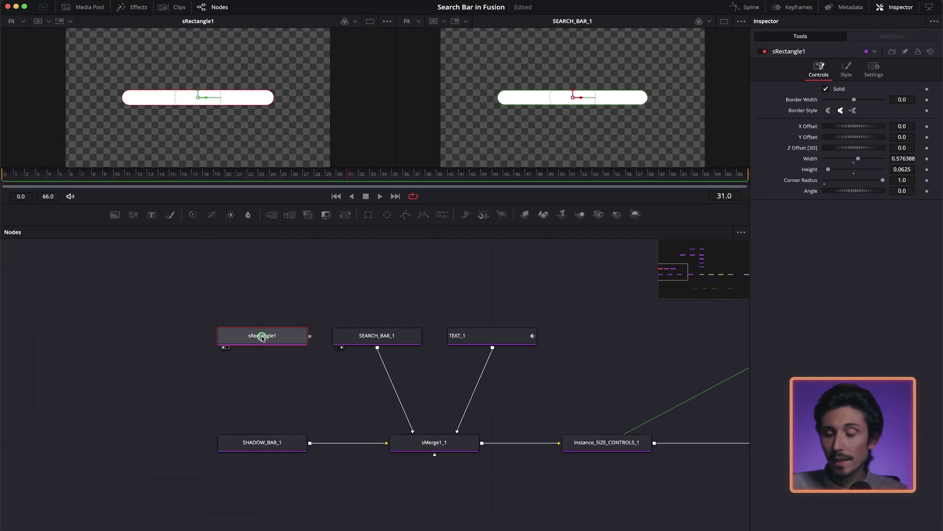
{"action": "left_click_drag", "start_coordinate": [259, 334], "coordinate": [260, 316]}
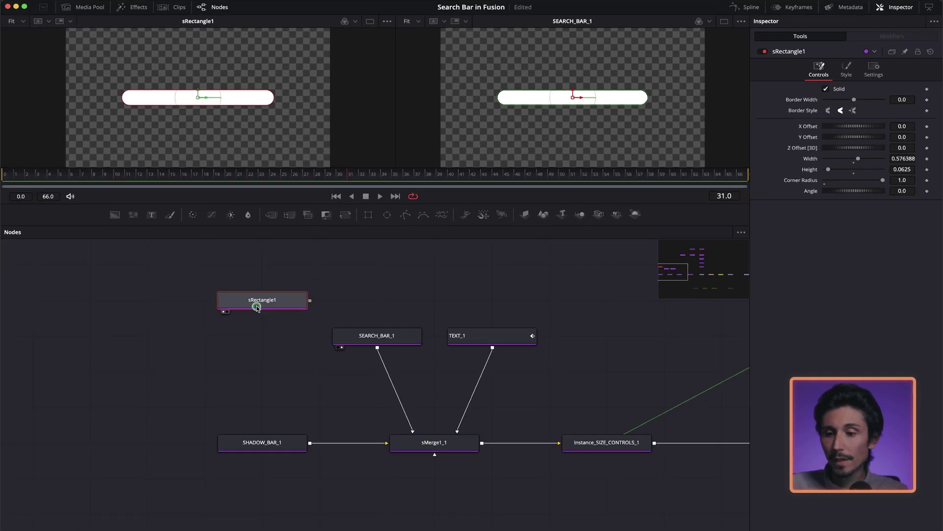
Rename the rectangle node to SEARCH_BAR
{"action": "key", "text": "F2"}
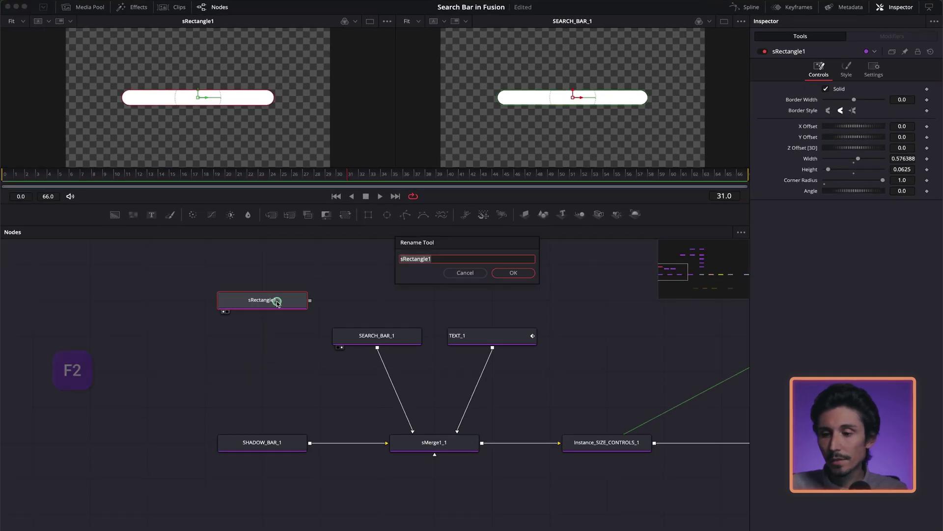
{"action": "type", "text": "SEARCH_BAR"}
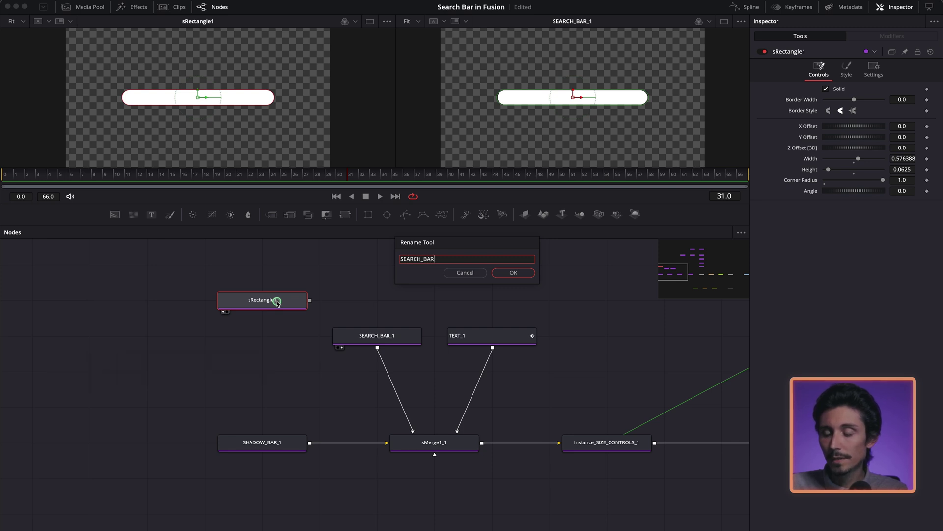
{"action": "key", "text": "Return"}
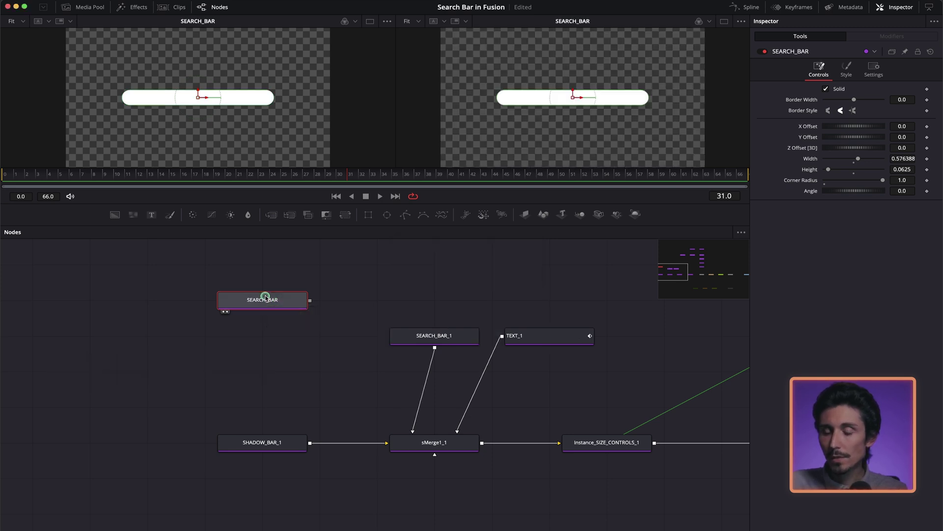
Paste a copy as SEARCH_BAR_2 and merge both bars into sMerge1, shown in viewer 2
{"action": "left_click", "coordinate": [166, 358]}
{"action": "key", "text": "ctrl+v"}
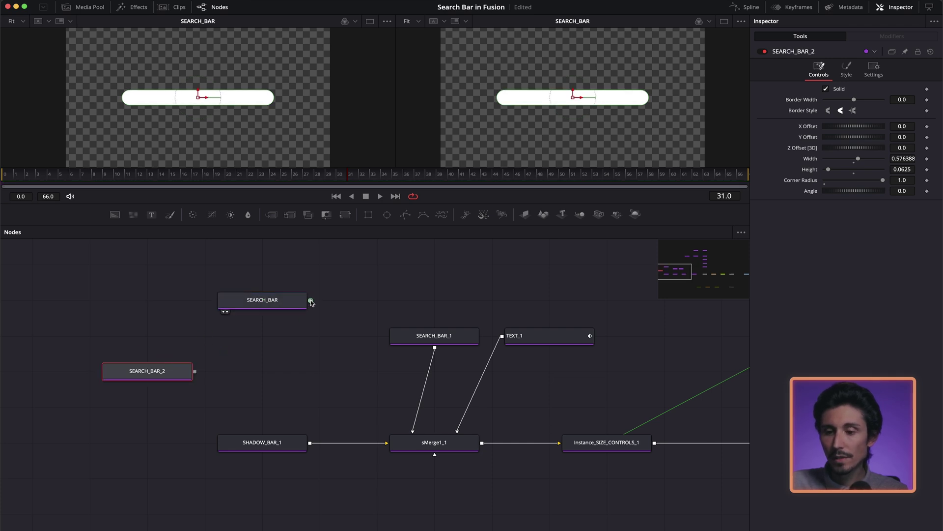
{"action": "left_click_drag", "start_coordinate": [311, 301], "coordinate": [195, 371]}
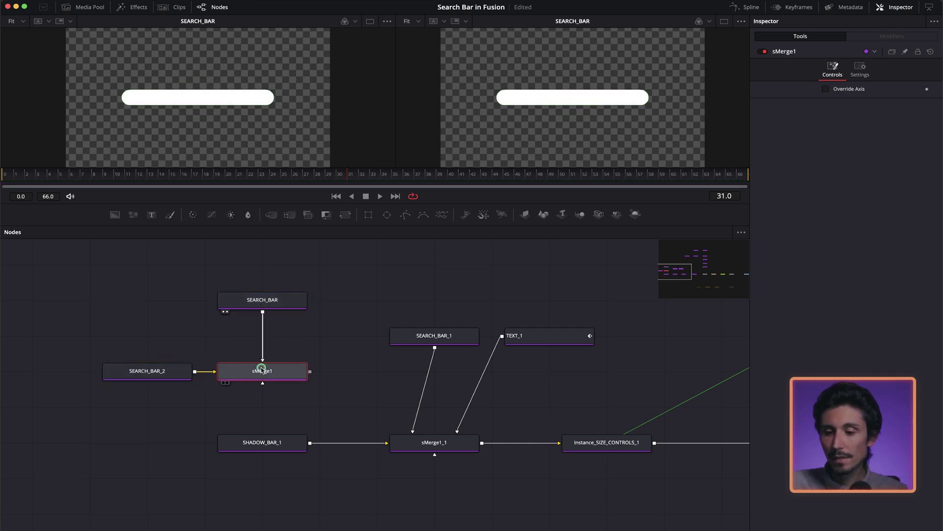
{"action": "key", "text": "2"}
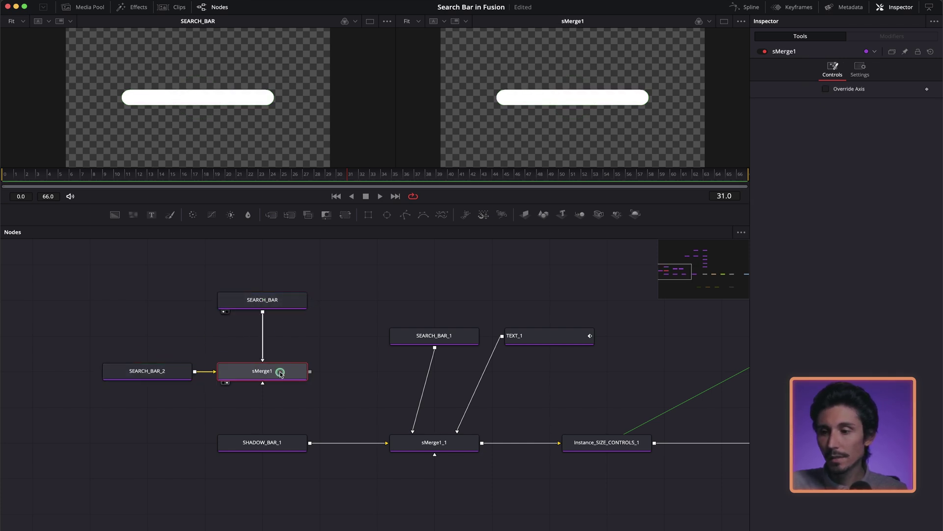
{"action": "left_click", "coordinate": [146, 373]}
{"action": "key", "text": "ctrl+Up"}
{"action": "key", "text": "ctrl+Up"}
Fill SEARCH_BAR_2 with black and make it partly transparent
{"action": "left_click", "coordinate": [846, 70]}
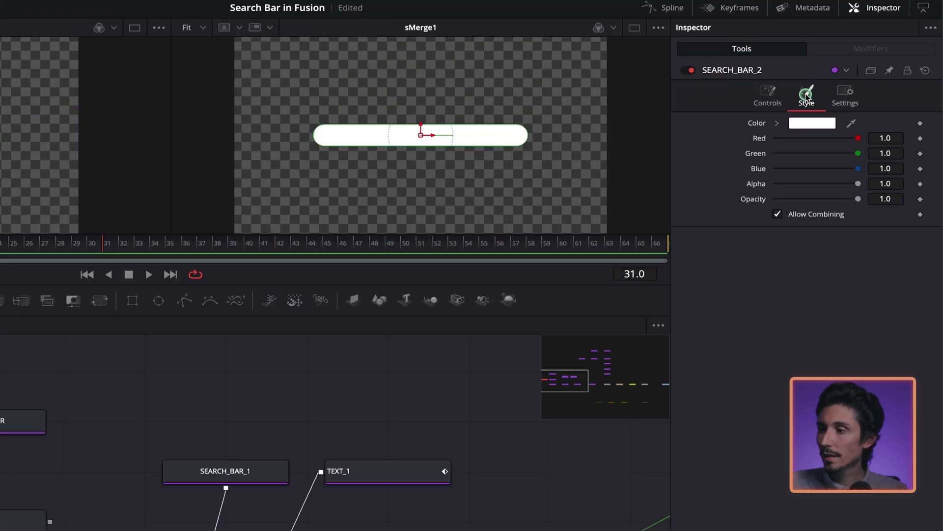
{"action": "left_click", "coordinate": [808, 124]}
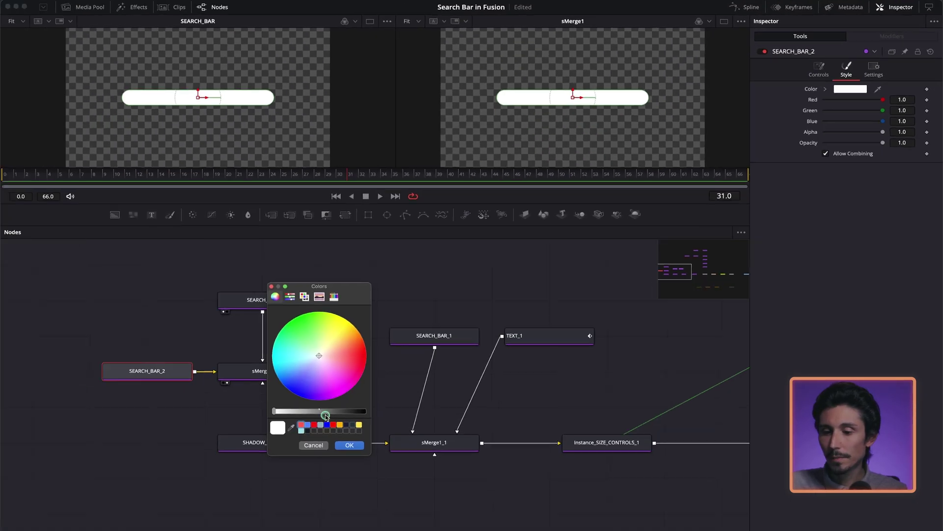
{"action": "left_click_drag", "start_coordinate": [325, 416], "coordinate": [397, 409]}
{"action": "left_click", "coordinate": [354, 444]}
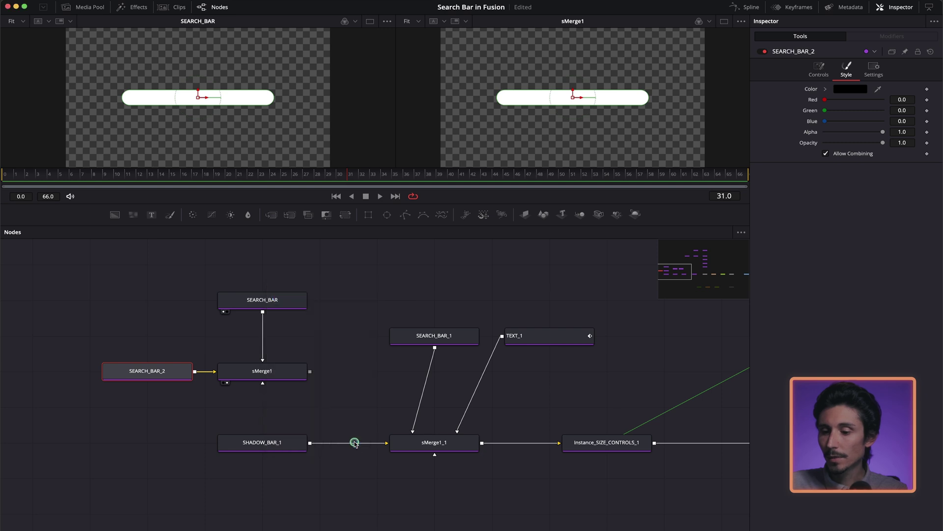
{"action": "left_click_drag", "start_coordinate": [883, 133], "coordinate": [864, 133]}
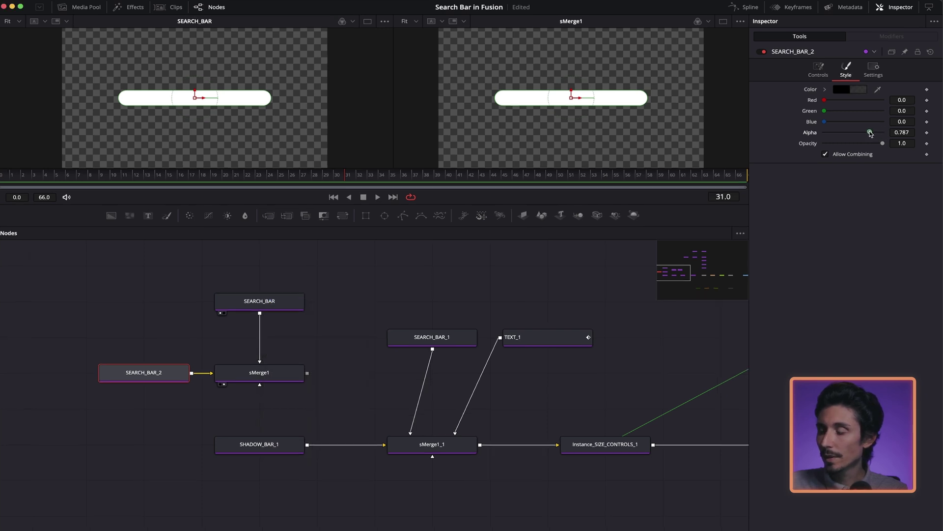
Offset the shadow copy slightly down and right, and lower its opacity to 0.622
{"action": "left_click", "coordinate": [756, 102]}
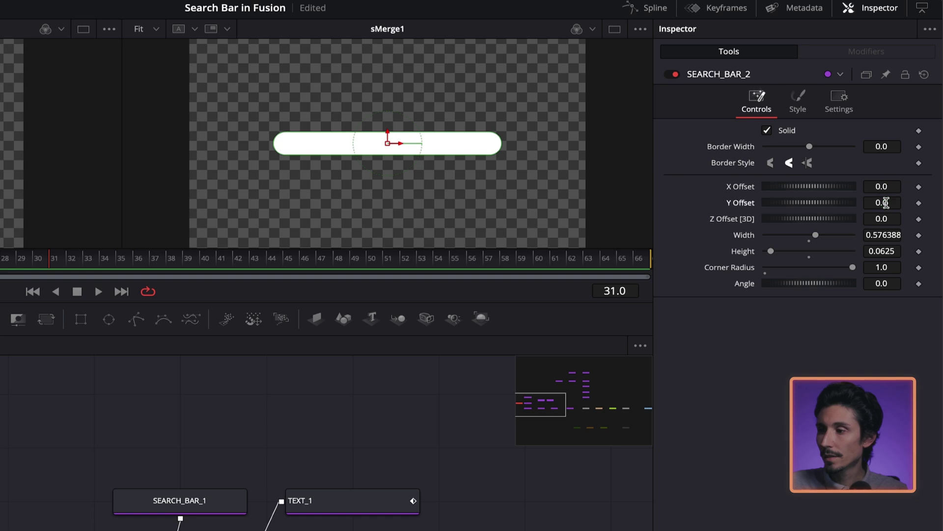
{"action": "left_click_drag", "start_coordinate": [880, 202], "coordinate": [878, 203]}
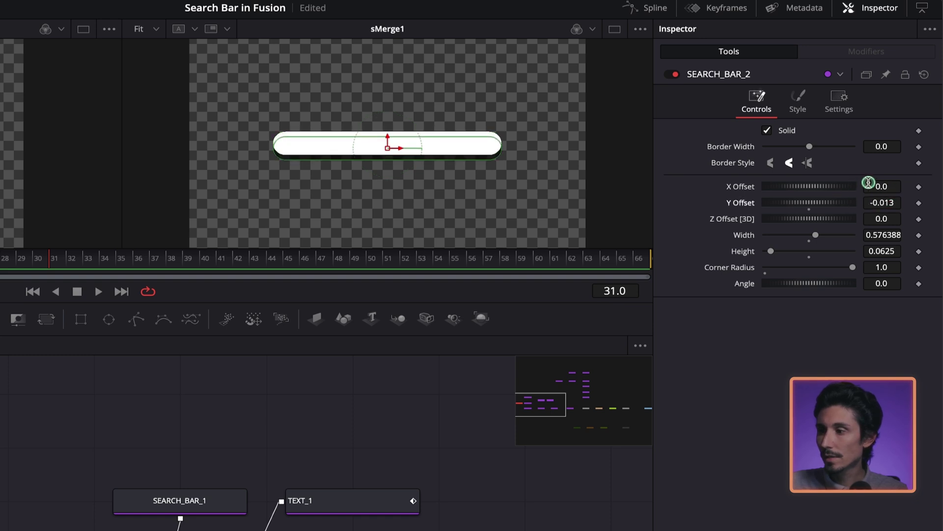
{"action": "left_click_drag", "start_coordinate": [882, 185], "coordinate": [885, 186]}
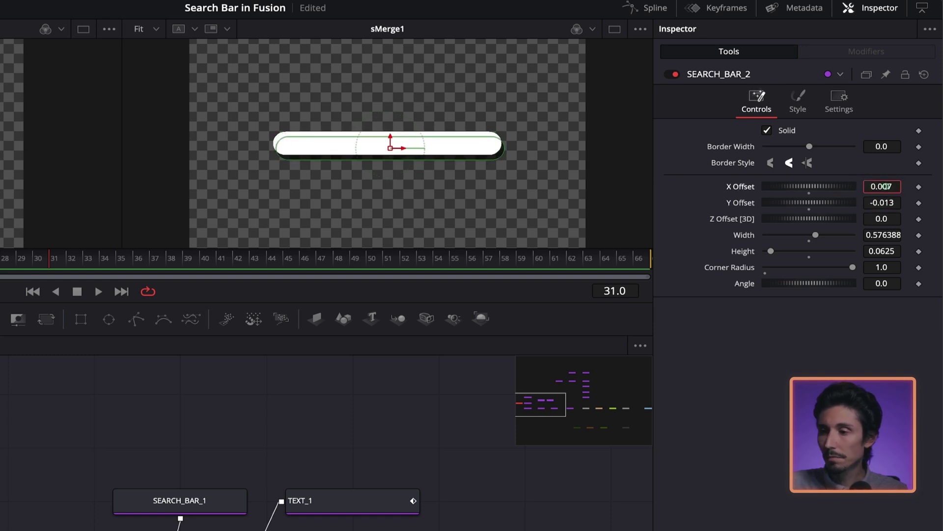
{"action": "left_click", "coordinate": [796, 100]}
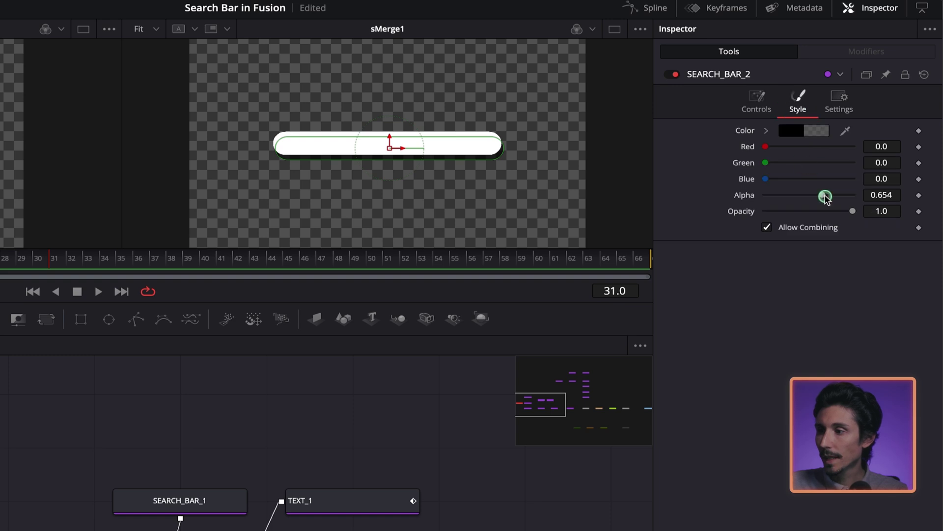
{"action": "left_click_drag", "start_coordinate": [850, 209], "coordinate": [823, 212]}
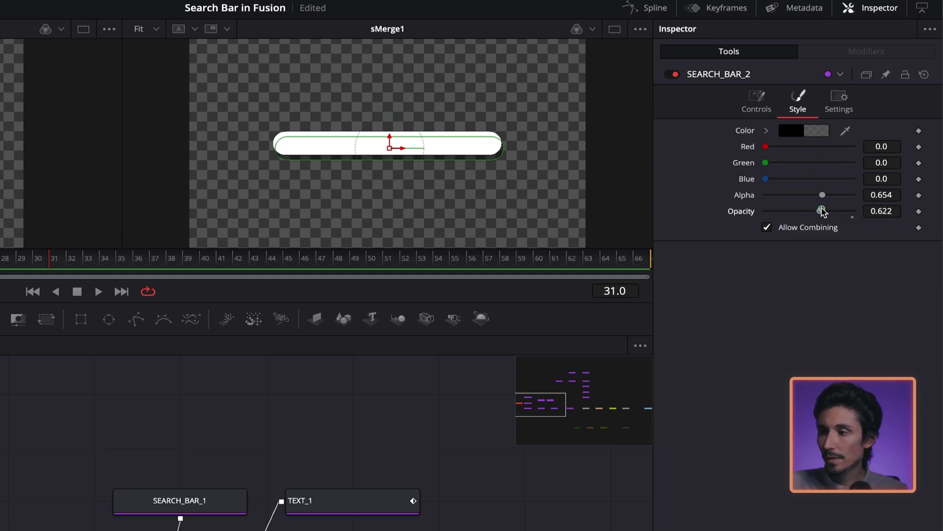
Fine-tune the shadow offset to 0.009/-0.008 and select sMerge1 to view the result
{"action": "scroll", "coordinate": [422, 197], "scroll_direction": "up", "scroll_amount": 4}
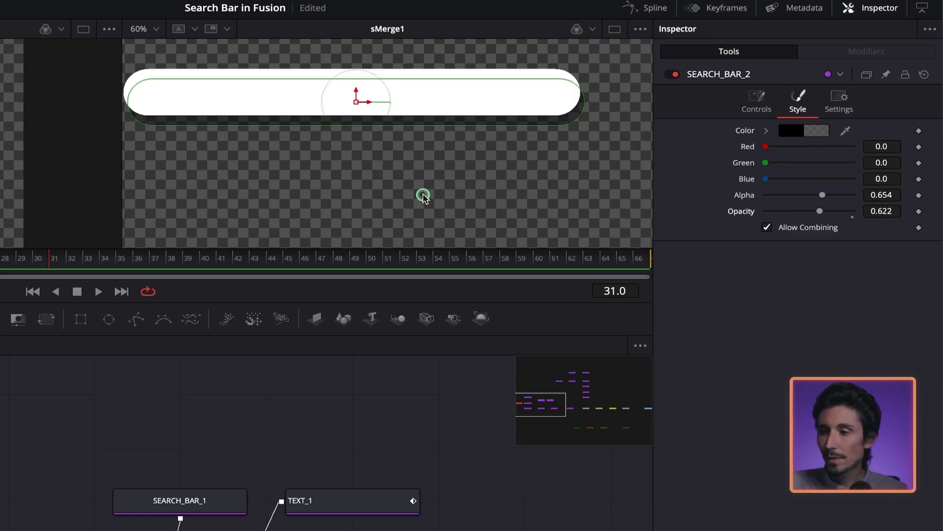
{"action": "scroll", "coordinate": [422, 196], "scroll_direction": "down", "scroll_amount": 4}
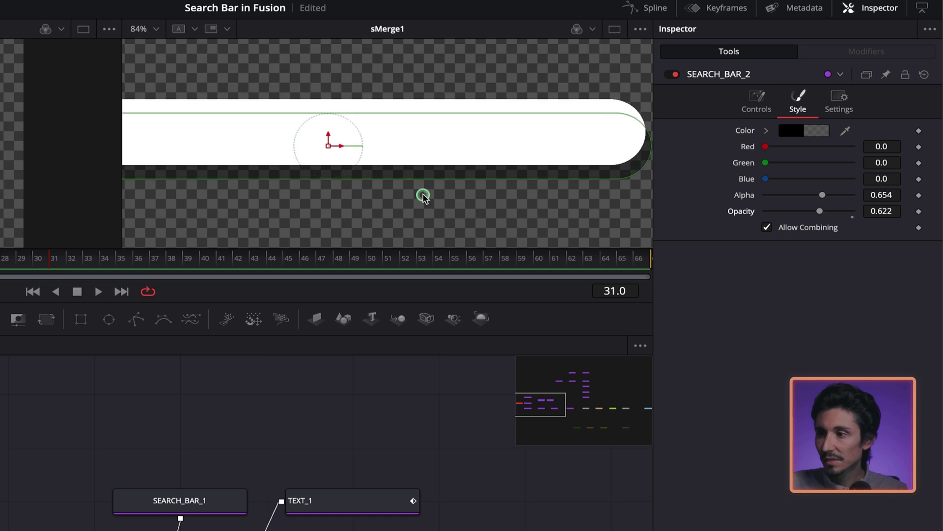
{"action": "left_click", "coordinate": [750, 100]}
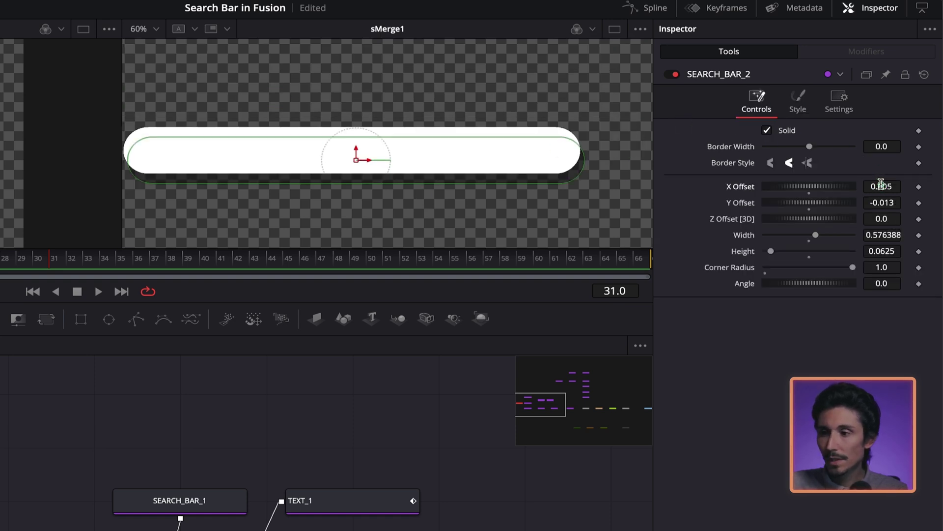
{"action": "left_click_drag", "start_coordinate": [881, 182], "coordinate": [882, 201]}
{"action": "left_click", "coordinate": [0, 530]}
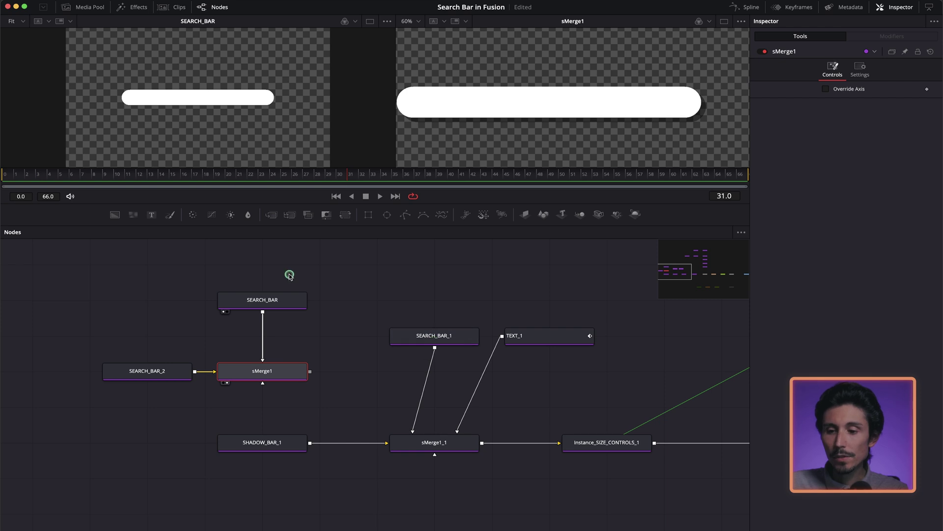
Move the SEARCH_BAR, SEARCH_BAR_2 and sMerge1 nodes left and check TEXT_1's text settings
{"action": "left_click_drag", "start_coordinate": [323, 278], "coordinate": [145, 382]}
{"action": "left_click_drag", "start_coordinate": [270, 376], "coordinate": [212, 376]}
{"action": "scroll", "coordinate": [326, 369], "scroll_direction": "left", "scroll_amount": 3}
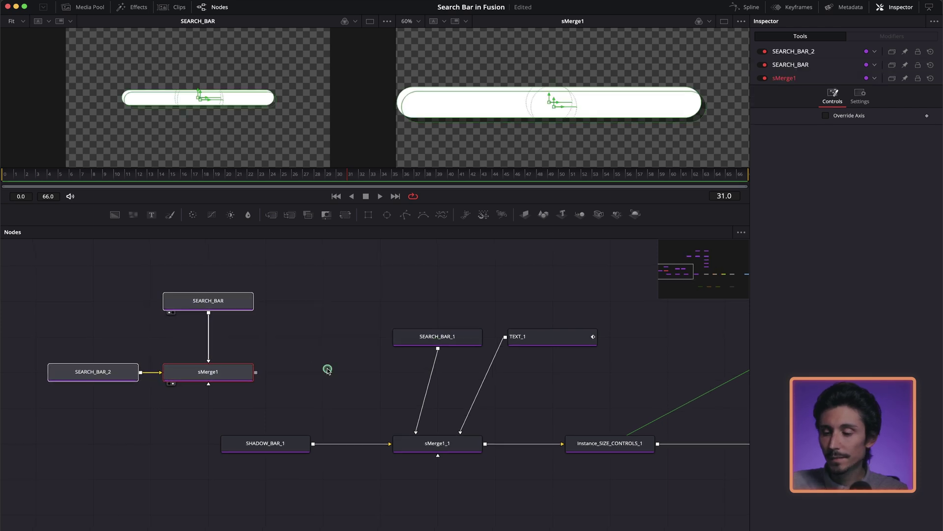
{"action": "left_click", "coordinate": [595, 344]}
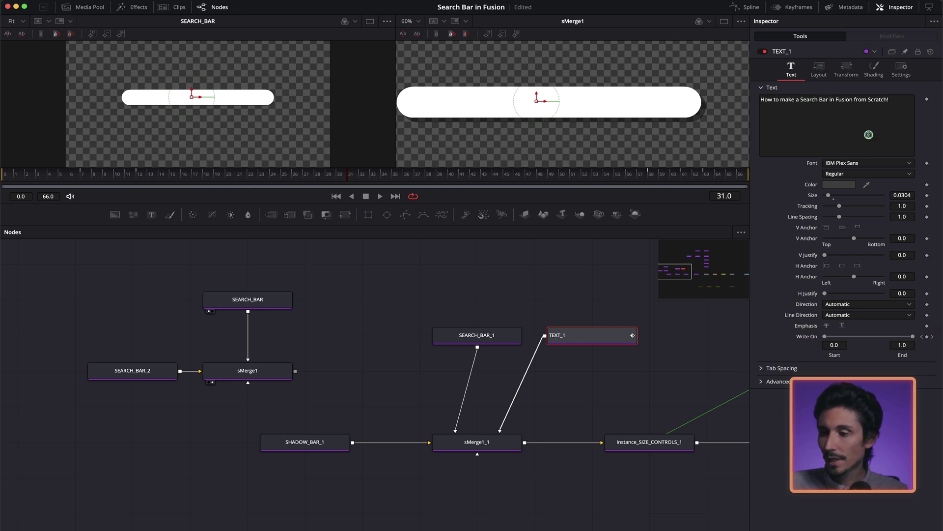
{"action": "left_click", "coordinate": [390, 269]}
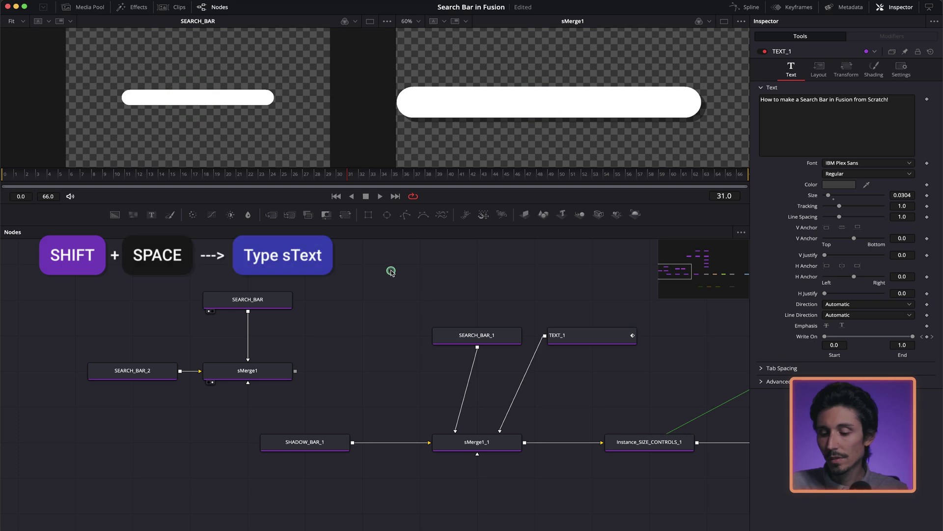
Add an sText node holding TEXT_1's title 'How to make a Search Bar in Fusion from Scratch!'
{"action": "key", "text": "shift+space"}
{"action": "type", "text": "stext"}
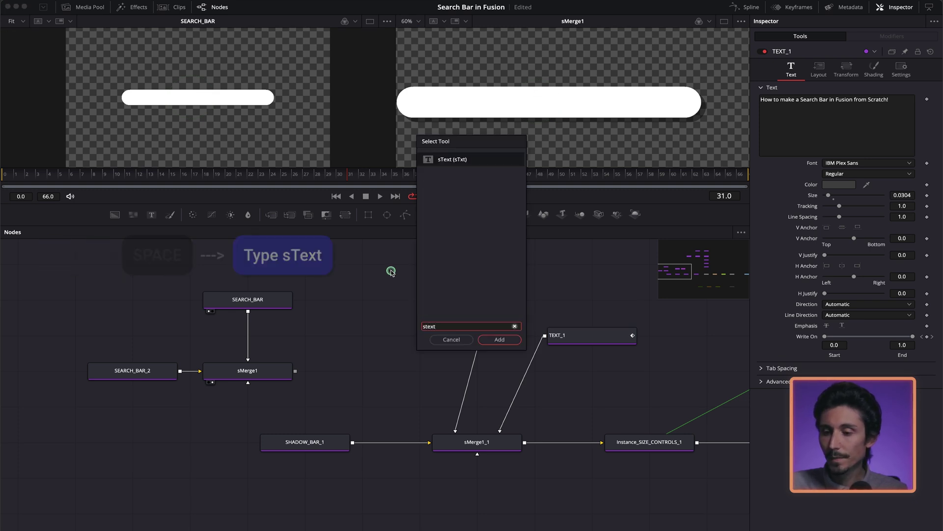
{"action": "key", "text": "Return"}
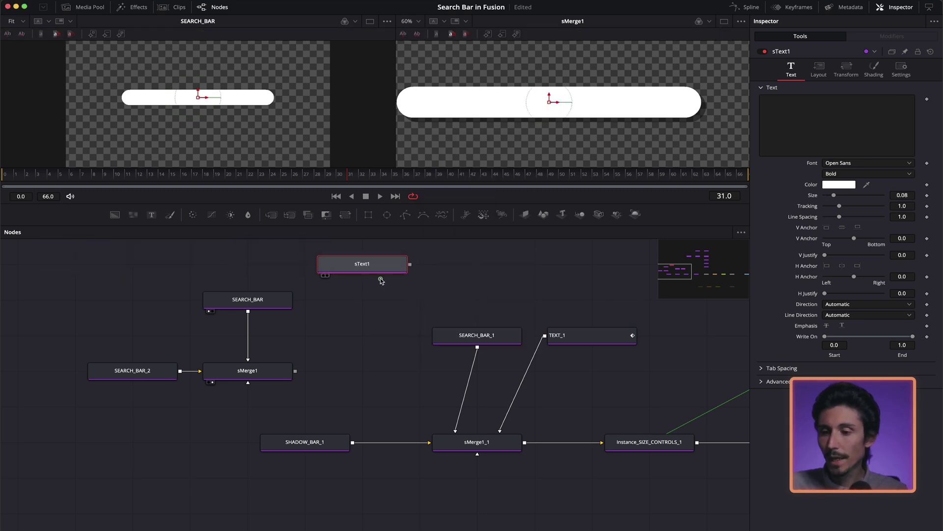
{"action": "left_click", "coordinate": [605, 338]}
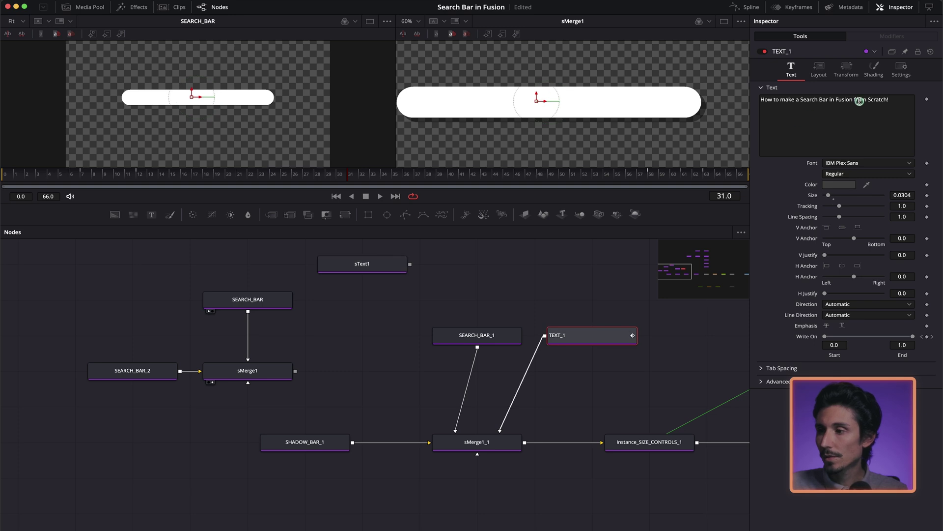
{"action": "left_click", "coordinate": [860, 101]}
{"action": "key", "text": "super+a"}
{"action": "key", "text": "super+c"}
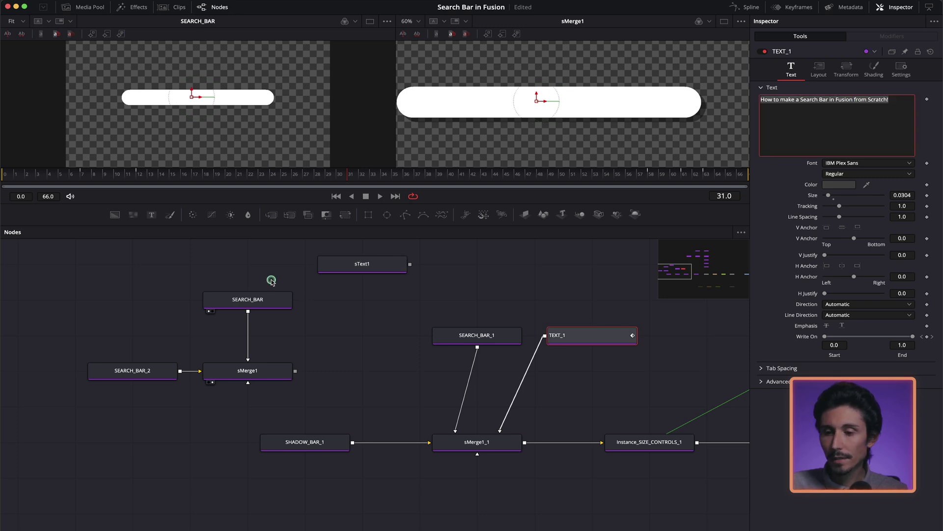
{"action": "left_click", "coordinate": [363, 265]}
{"action": "left_click", "coordinate": [827, 107]}
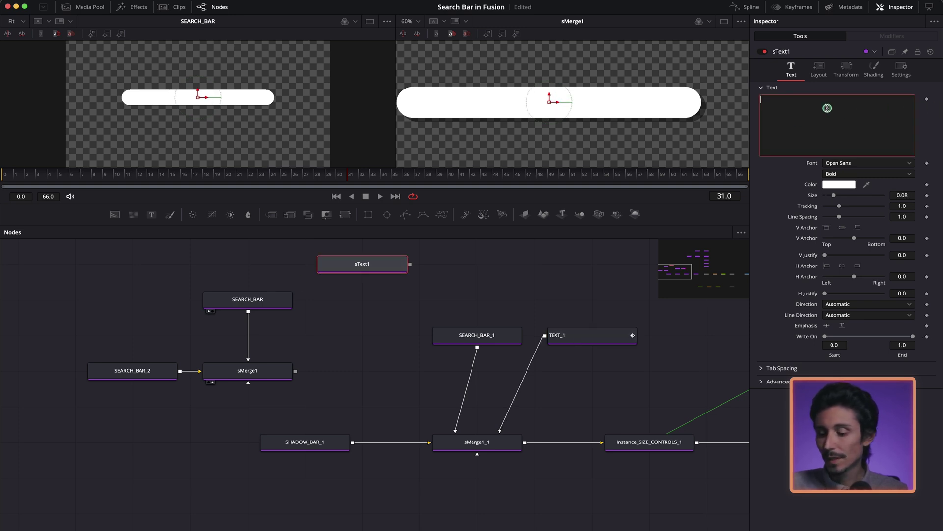
{"action": "key", "text": "super+v"}
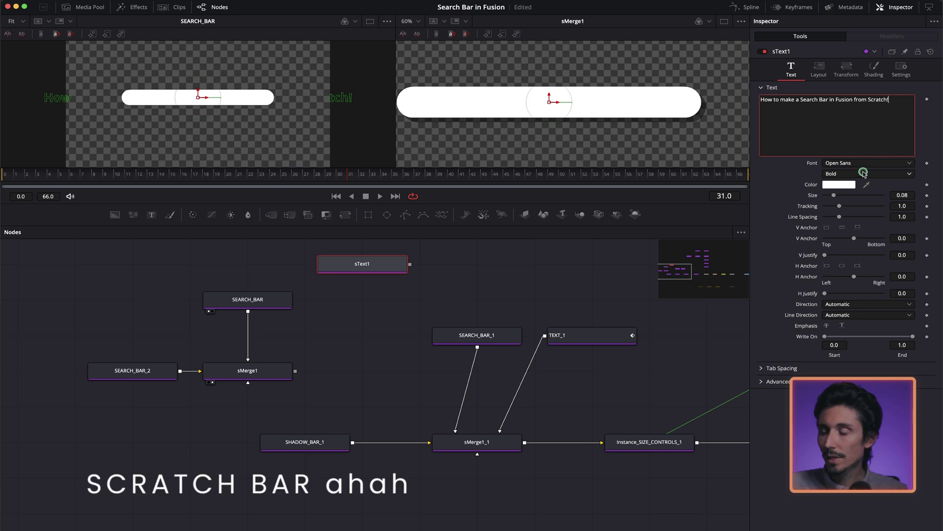
Set sText1's font to IBM Plex Sans
{"action": "left_click", "coordinate": [866, 165]}
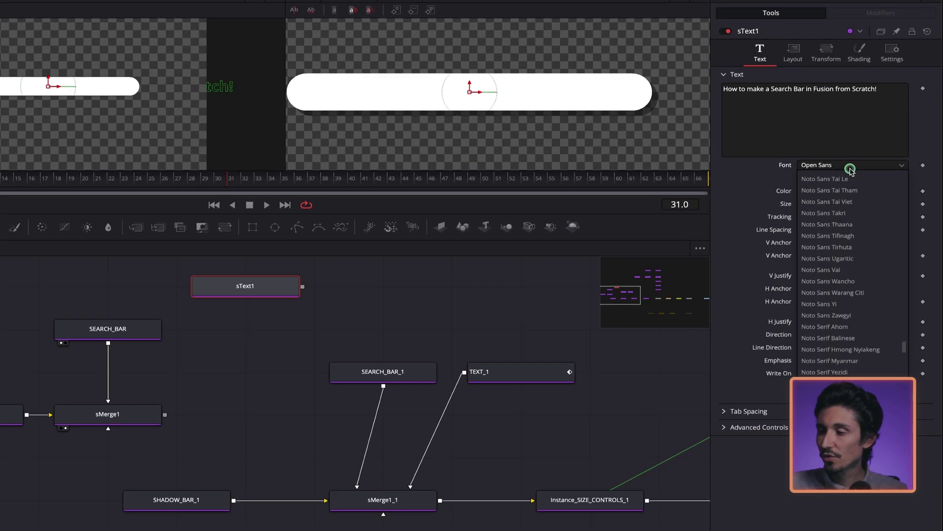
{"action": "scroll", "coordinate": [865, 281], "scroll_direction": "up", "scroll_amount": 10}
{"action": "scroll", "coordinate": [843, 191], "scroll_direction": "up", "scroll_amount": 10}
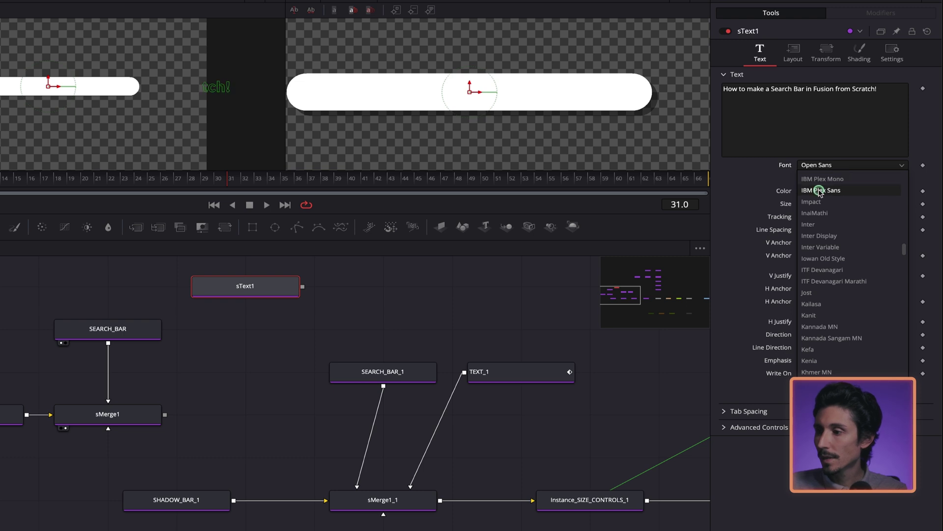
{"action": "left_click", "coordinate": [829, 192]}
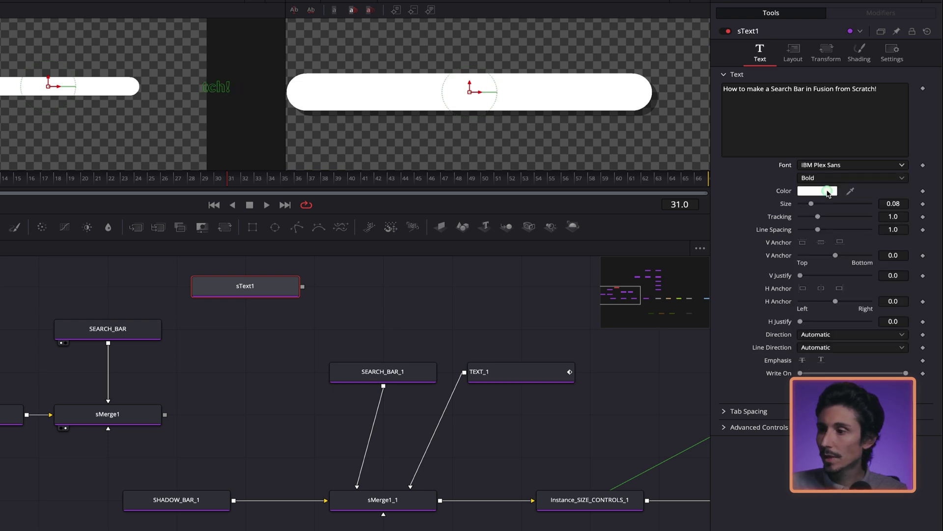
{"action": "left_click", "coordinate": [794, 50]}
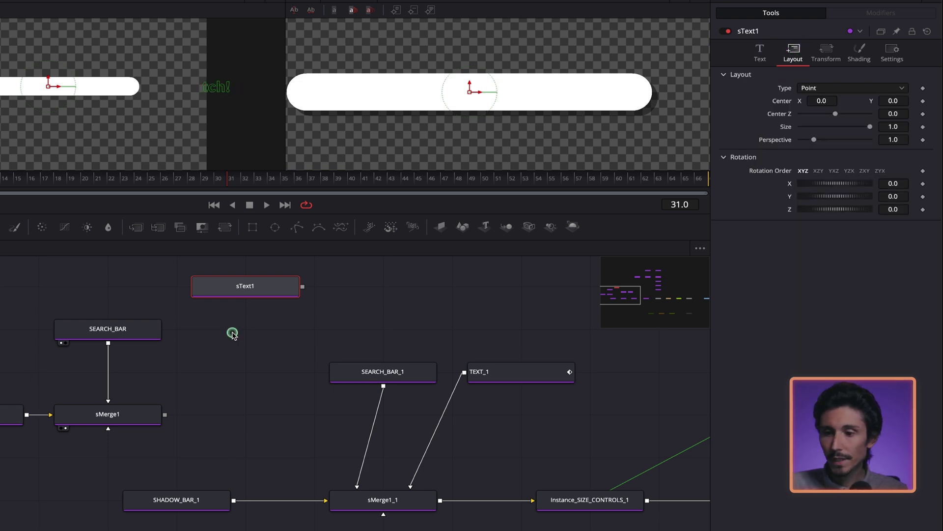
Connect sText1 as a layer of sMerge1 and view the merged result
{"action": "left_click_drag", "start_coordinate": [302, 286], "coordinate": [168, 422]}
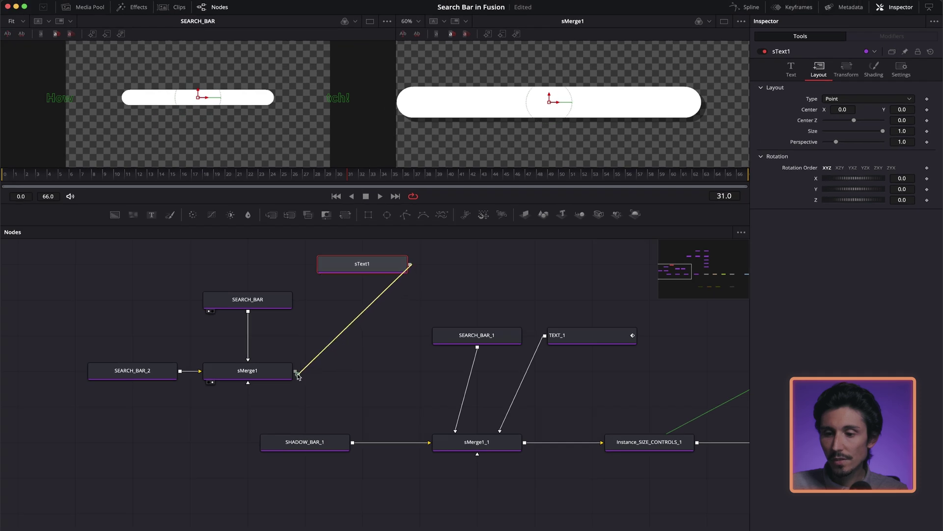
{"action": "left_click_drag", "start_coordinate": [298, 375], "coordinate": [331, 373]}
{"action": "left_click", "coordinate": [267, 372]}
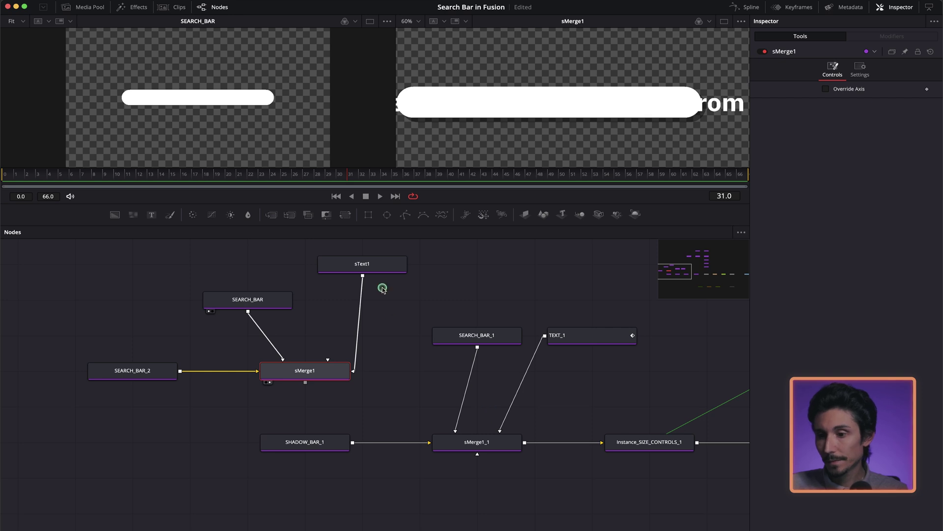
Colour sText1's title black
{"action": "left_click", "coordinate": [362, 265]}
{"action": "left_click", "coordinate": [796, 79]}
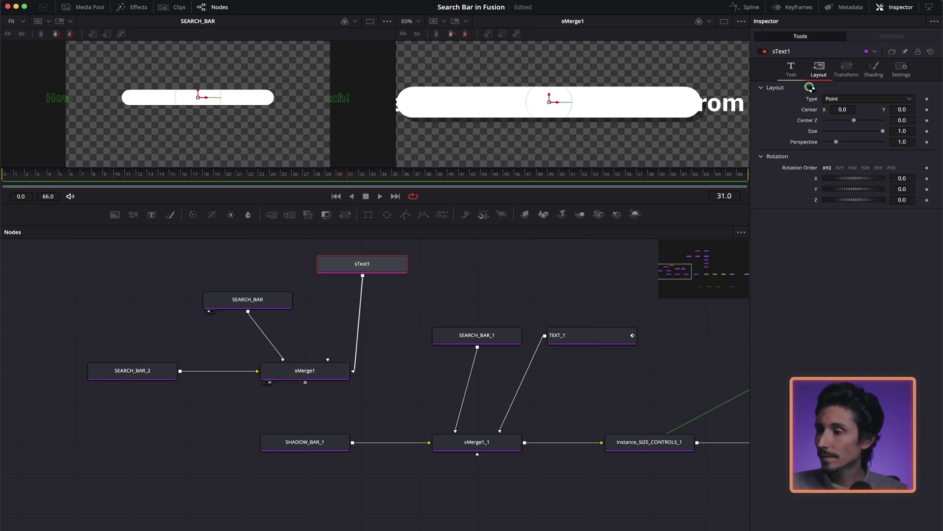
{"action": "left_click", "coordinate": [839, 184]}
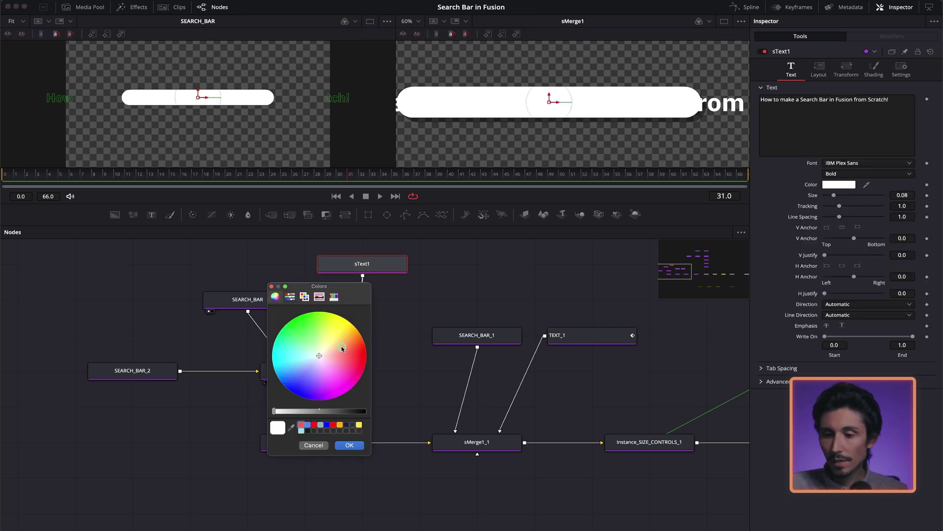
{"action": "left_click_drag", "start_coordinate": [346, 412], "coordinate": [411, 415]}
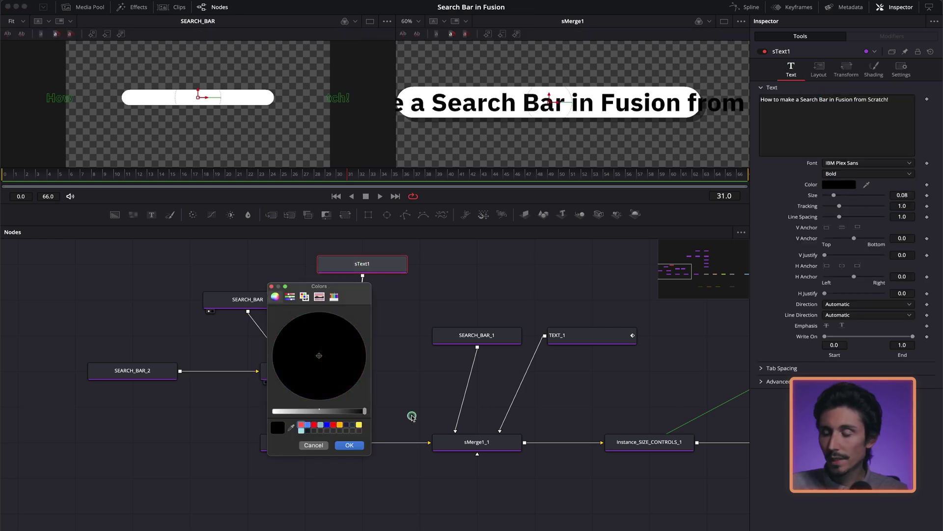
{"action": "left_click", "coordinate": [353, 446]}
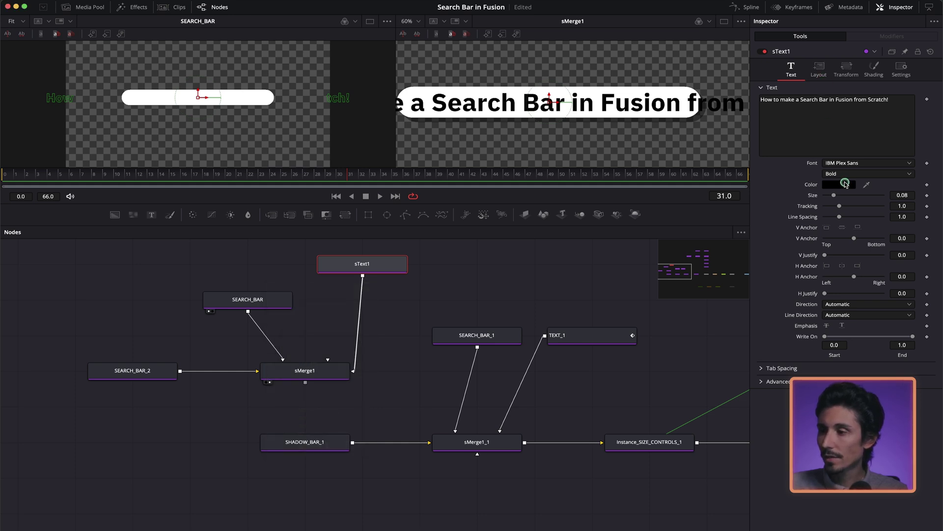
{"action": "left_click", "coordinate": [824, 74]}
{"action": "left_click", "coordinate": [791, 69]}
Shrink the title to size 0.0276, make it grey, and shift its centre X to -0.024
{"action": "left_click_drag", "start_coordinate": [833, 196], "coordinate": [827, 197]}
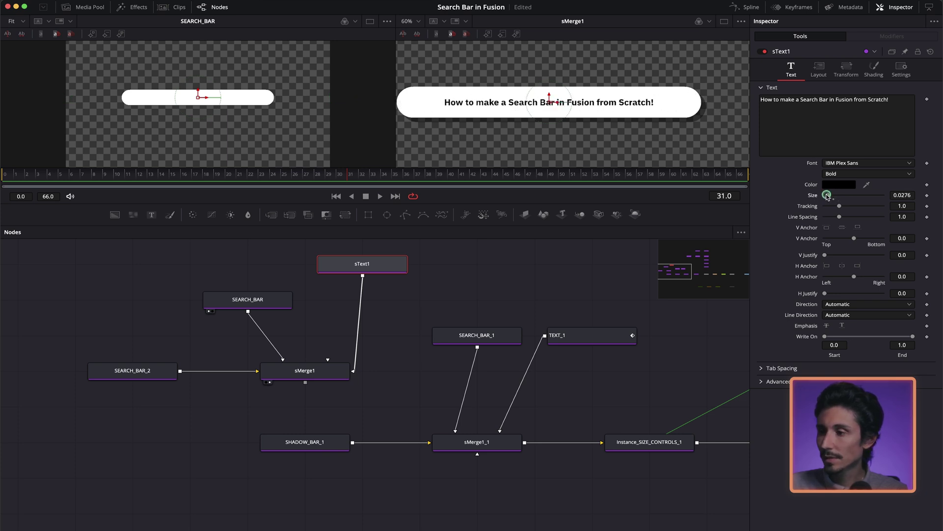
{"action": "left_click", "coordinate": [838, 185]}
{"action": "left_click_drag", "start_coordinate": [364, 411], "coordinate": [324, 412]}
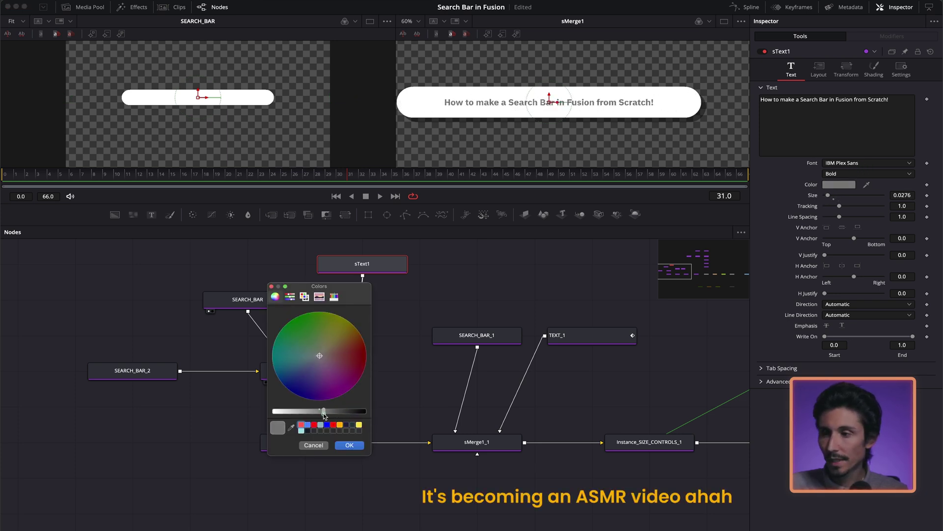
{"action": "left_click", "coordinate": [350, 444]}
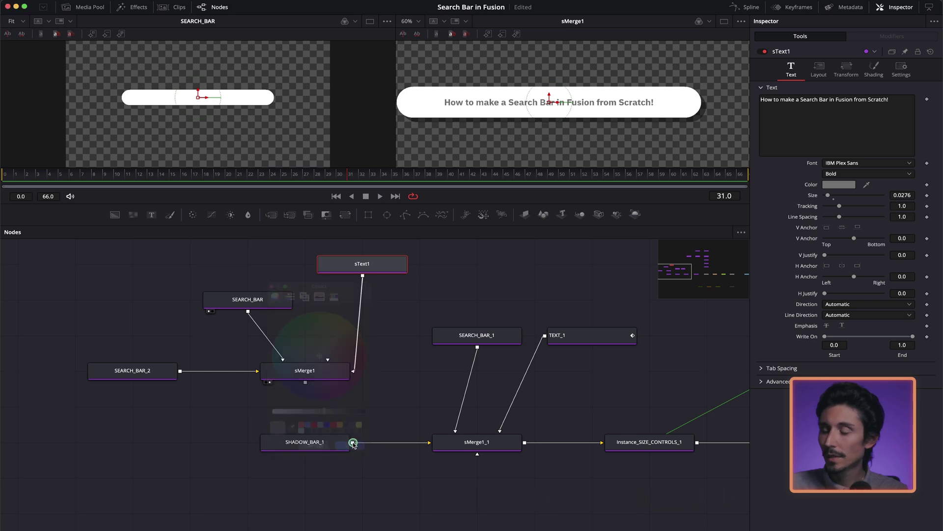
{"action": "left_click", "coordinate": [818, 69]}
{"action": "left_click_drag", "start_coordinate": [845, 109], "coordinate": [831, 114]}
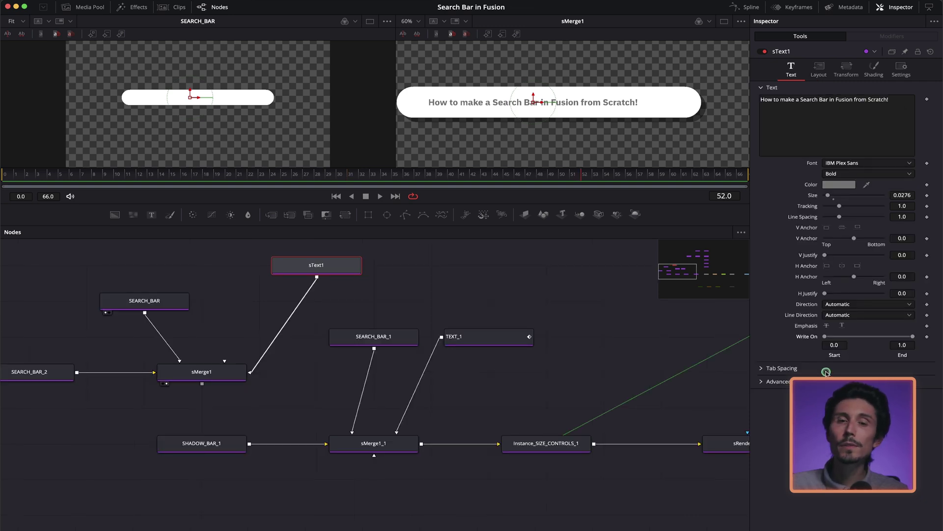
Keyframe Write On End at 0 on frame 7, rising to fully written over the following frames
{"action": "left_click_drag", "start_coordinate": [81, 175], "coordinate": [133, 178]}
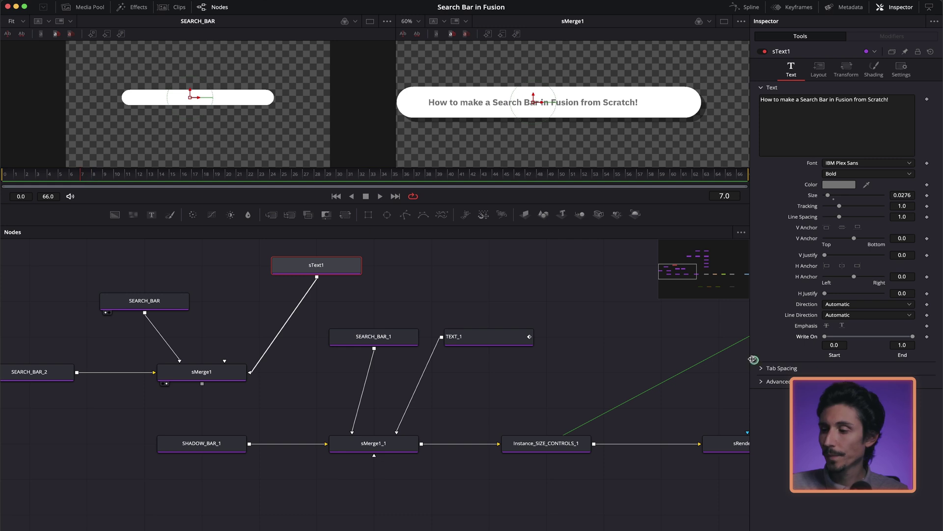
{"action": "left_click", "coordinate": [926, 337]}
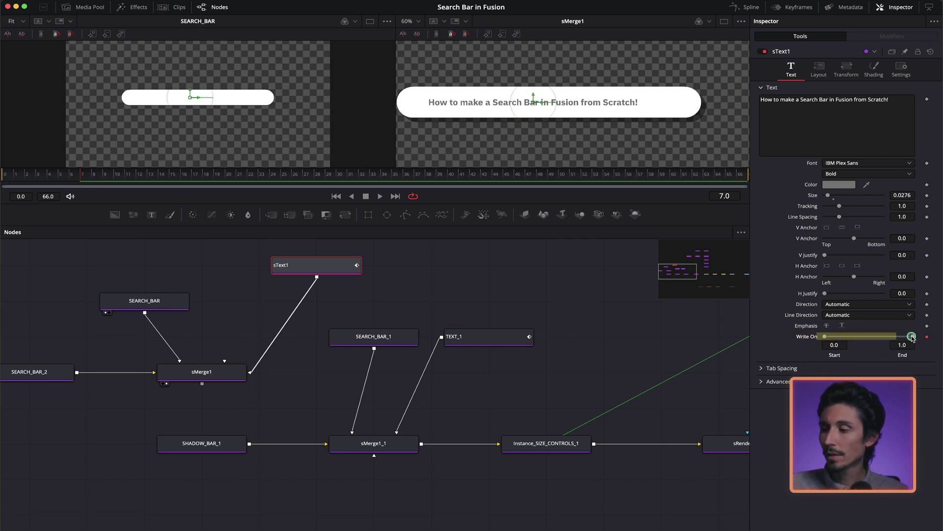
{"action": "left_click_drag", "start_coordinate": [914, 338], "coordinate": [815, 338]}
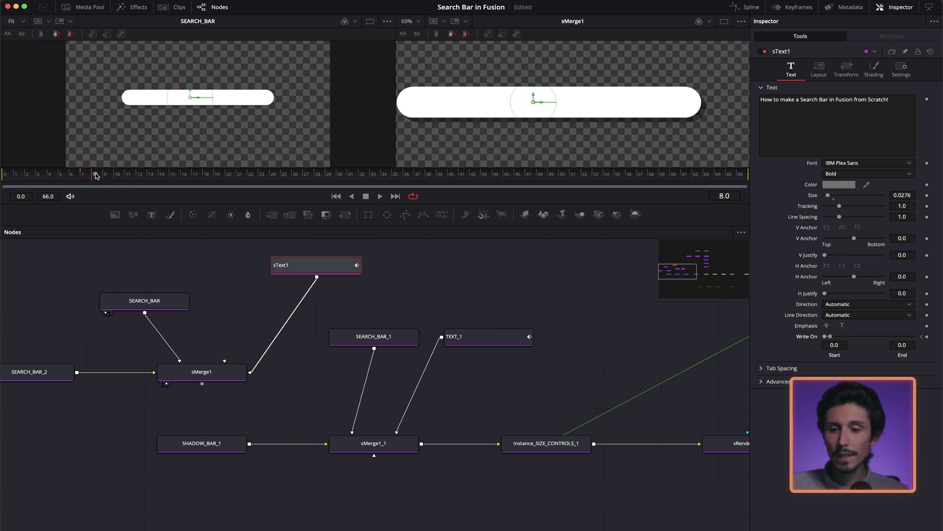
{"action": "left_click_drag", "start_coordinate": [97, 175], "coordinate": [134, 181]}
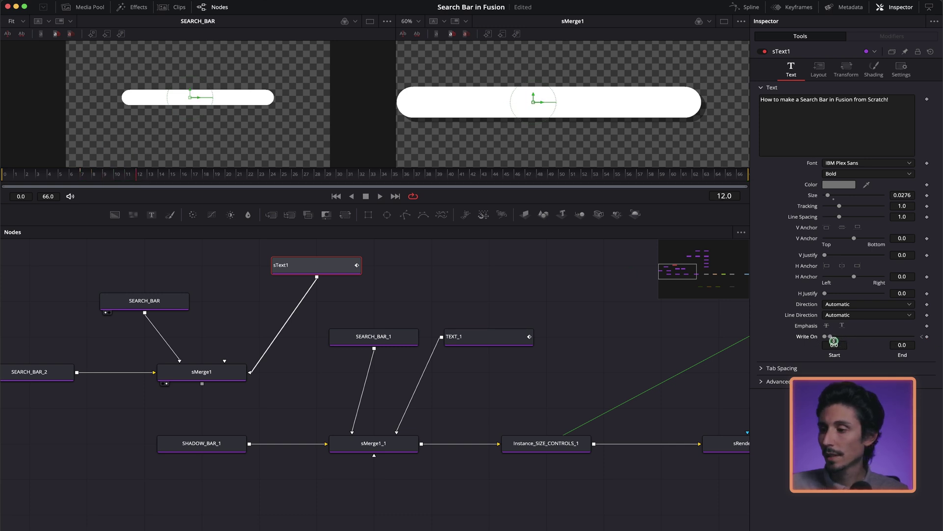
{"action": "left_click_drag", "start_coordinate": [830, 338], "coordinate": [931, 342]}
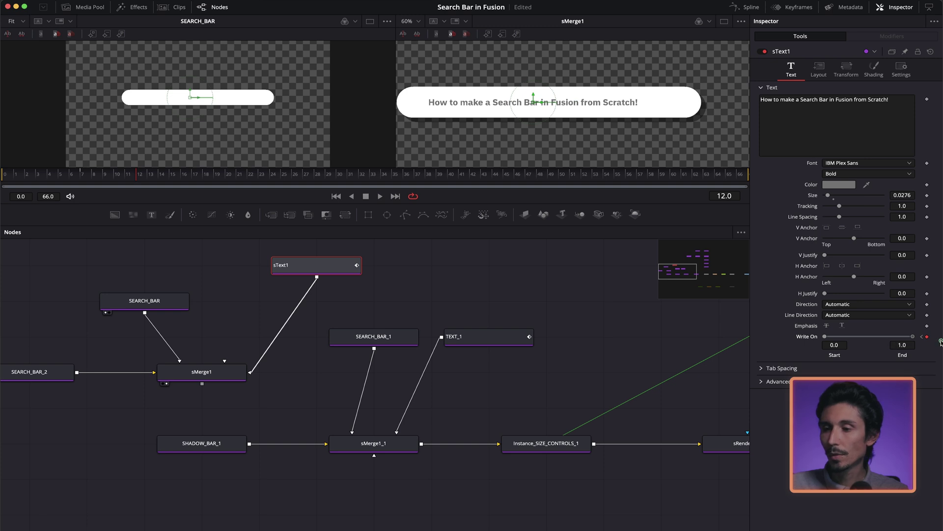
Play back and scrub through the title's write-on animation
{"action": "left_click_drag", "start_coordinate": [115, 174], "coordinate": [60, 175]}
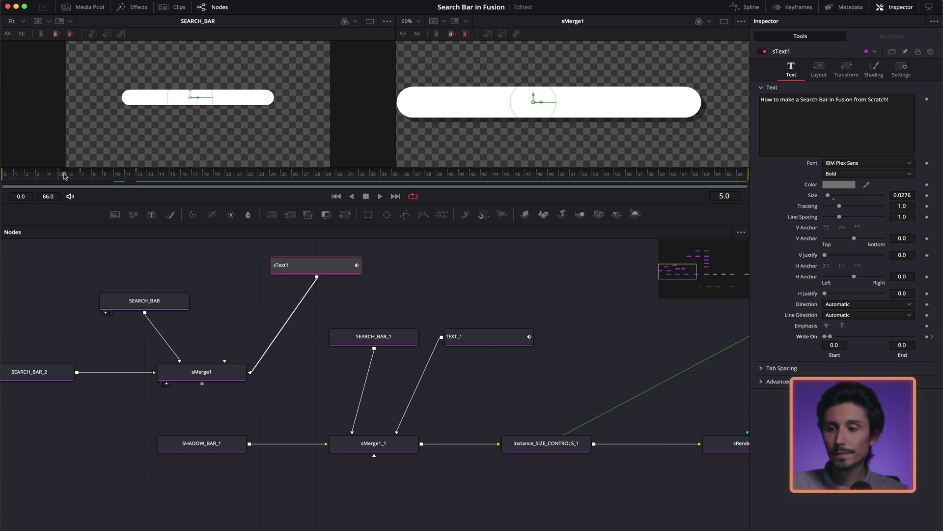
{"action": "left_click", "coordinate": [378, 196]}
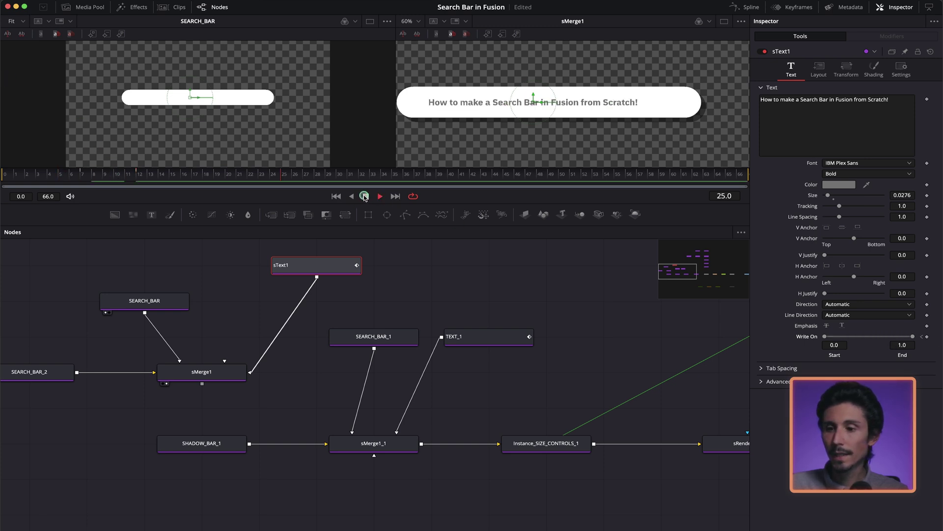
{"action": "left_click", "coordinate": [379, 196]}
{"action": "left_click_drag", "start_coordinate": [278, 177], "coordinate": [85, 177]}
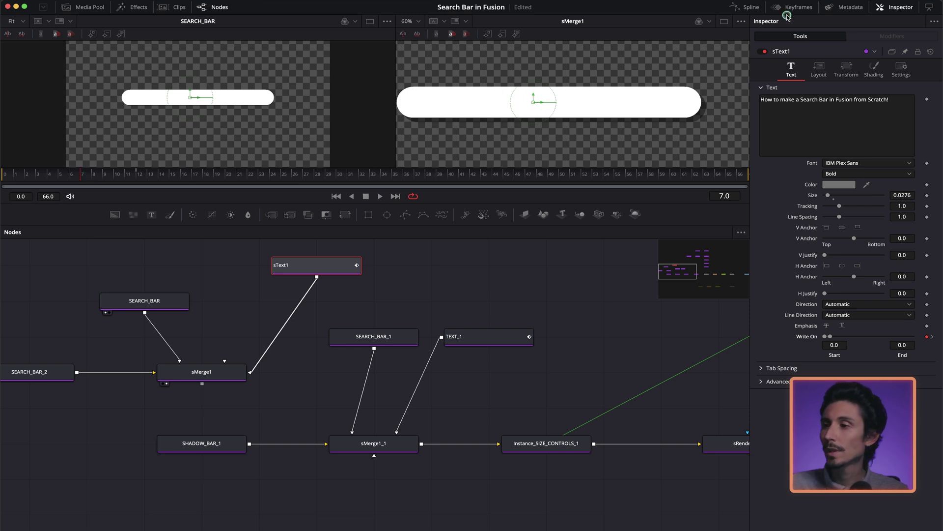
{"action": "left_click", "coordinate": [741, 8]}
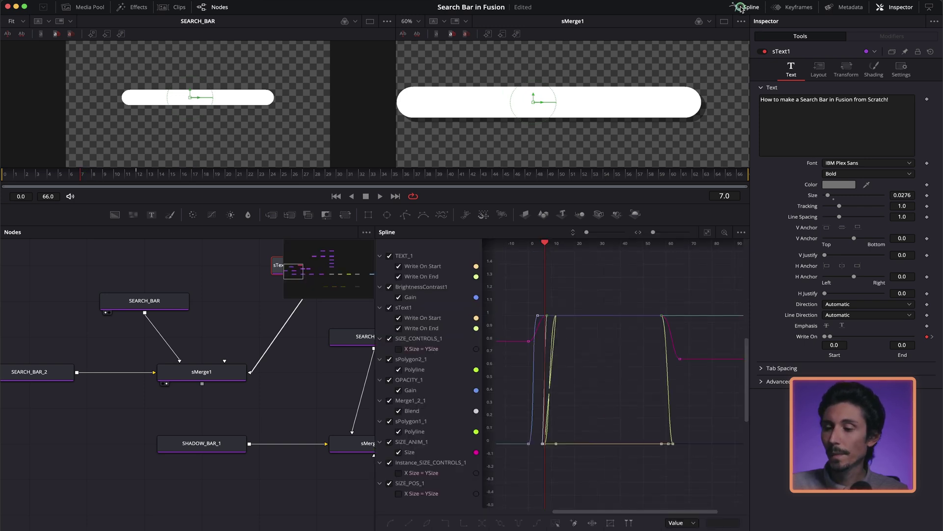
Smooth sText1's write-on keyframes and increase their ease in and ease out
{"action": "left_click", "coordinate": [741, 233]}
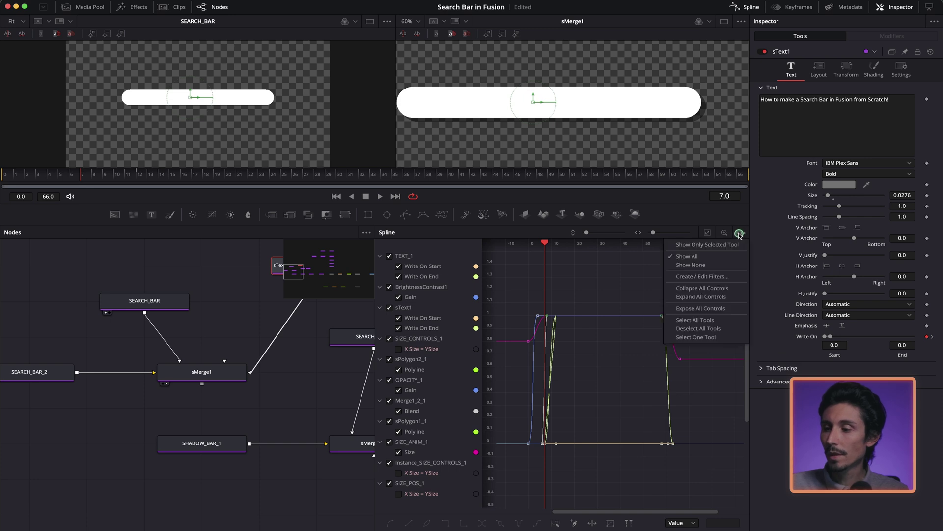
{"action": "left_click", "coordinate": [709, 244]}
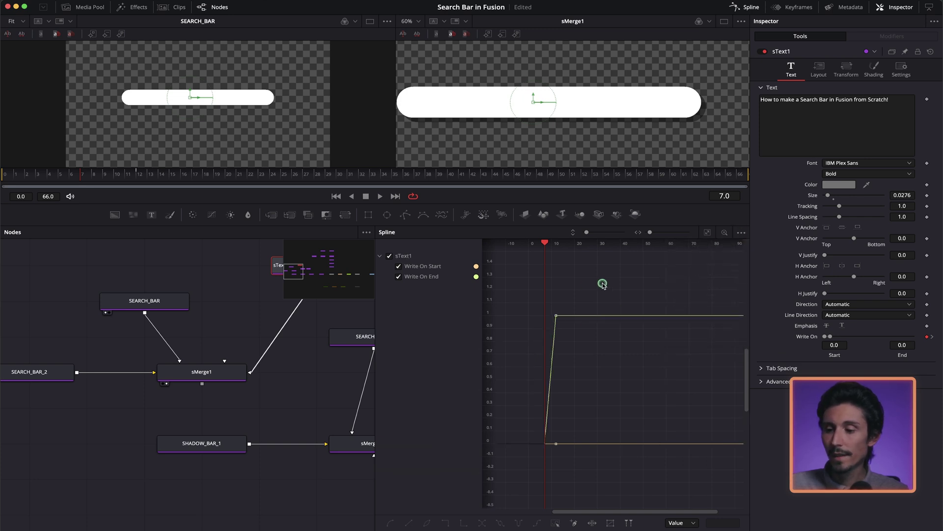
{"action": "left_click_drag", "start_coordinate": [608, 289], "coordinate": [517, 496]}
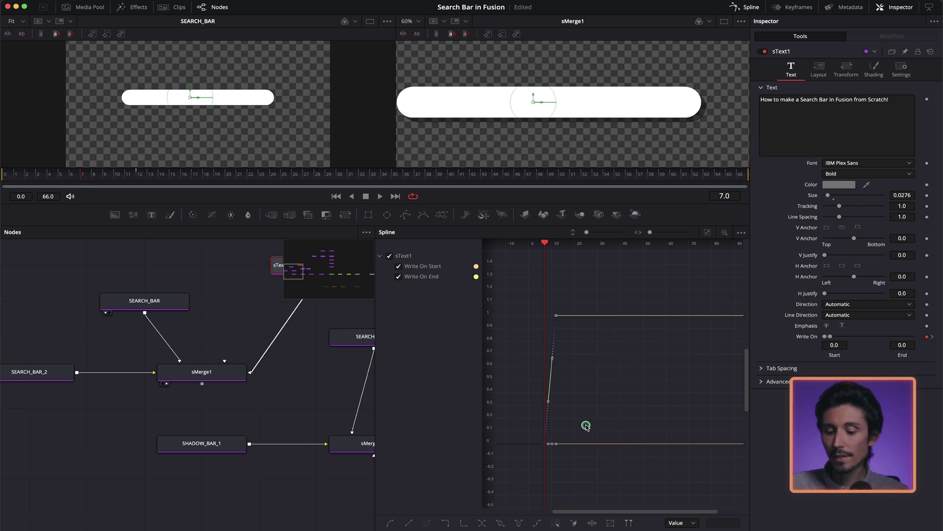
{"action": "key", "text": "shift+s"}
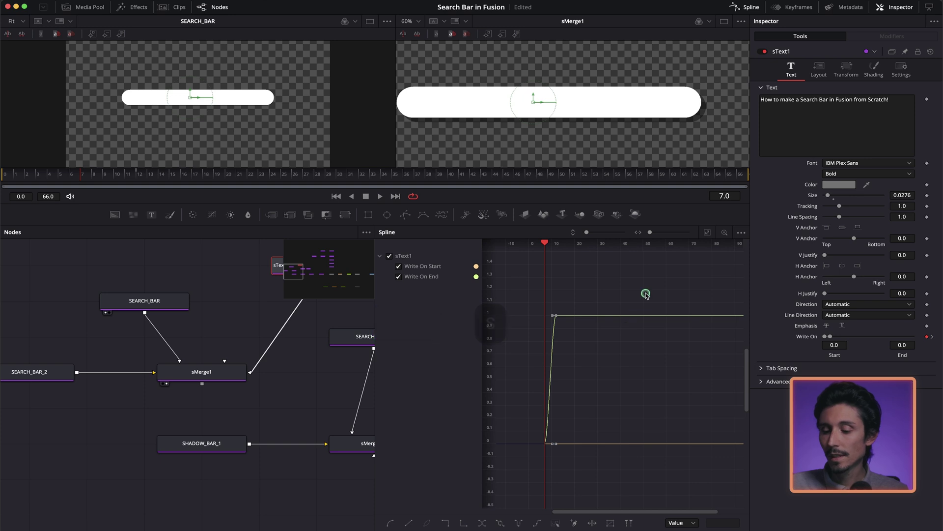
{"action": "key", "text": "t"}
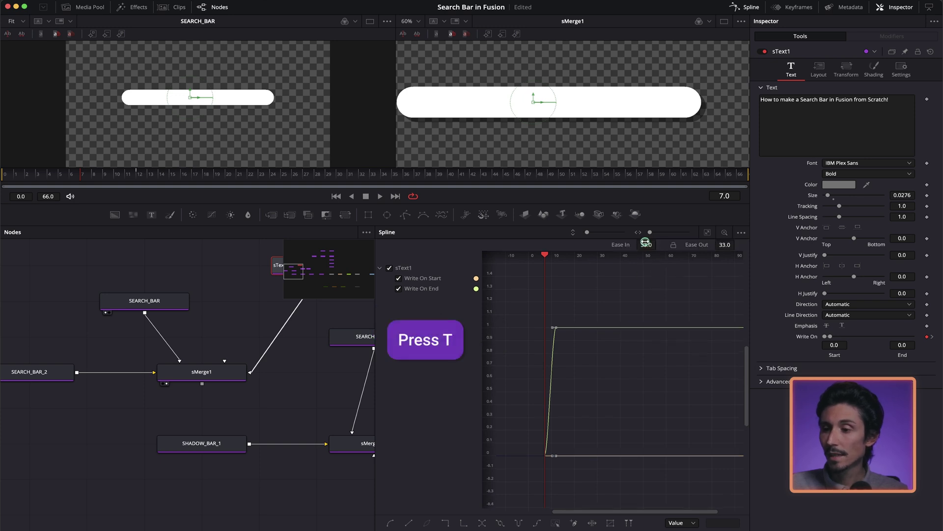
{"action": "left_click_drag", "start_coordinate": [645, 242], "coordinate": [678, 249]}
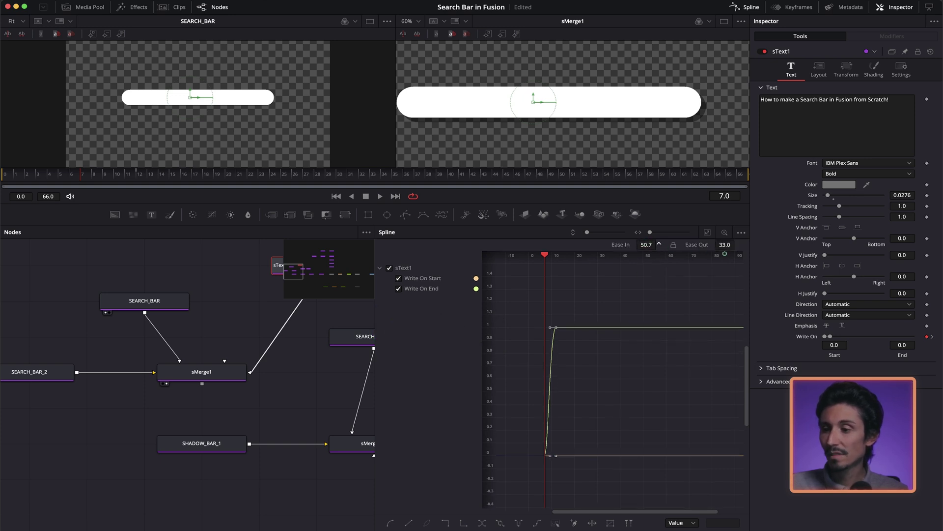
{"action": "left_click_drag", "start_coordinate": [725, 244], "coordinate": [737, 244]}
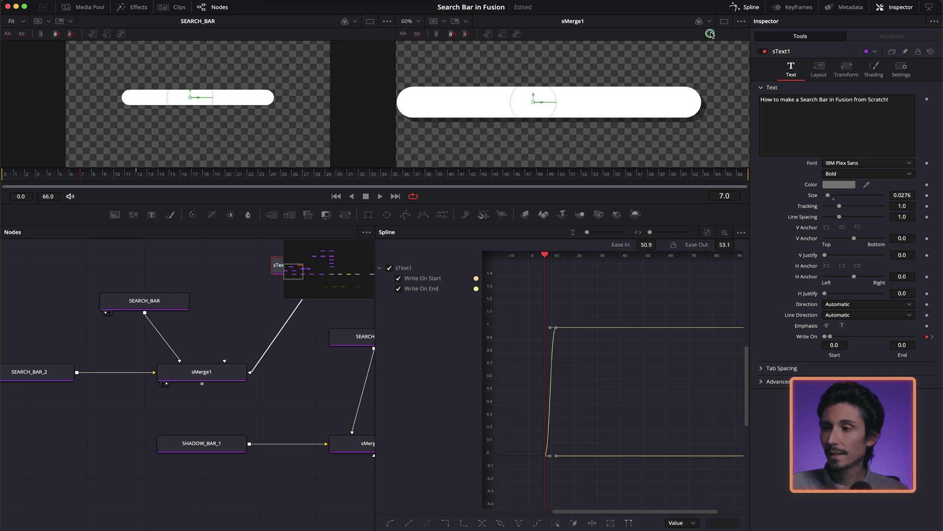
Play the eased write-on animation from frame 0, stopping at frame 7
{"action": "left_click", "coordinate": [743, 7]}
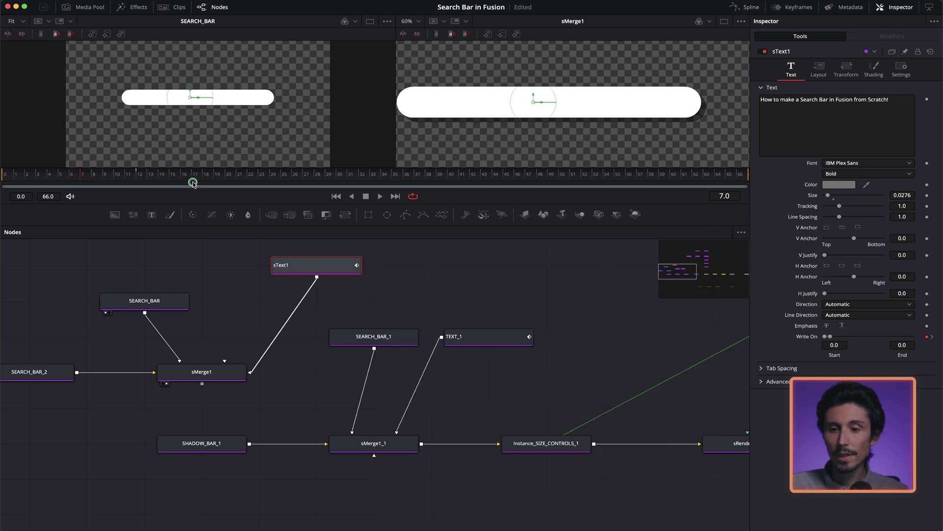
{"action": "left_click", "coordinate": [2, 173]}
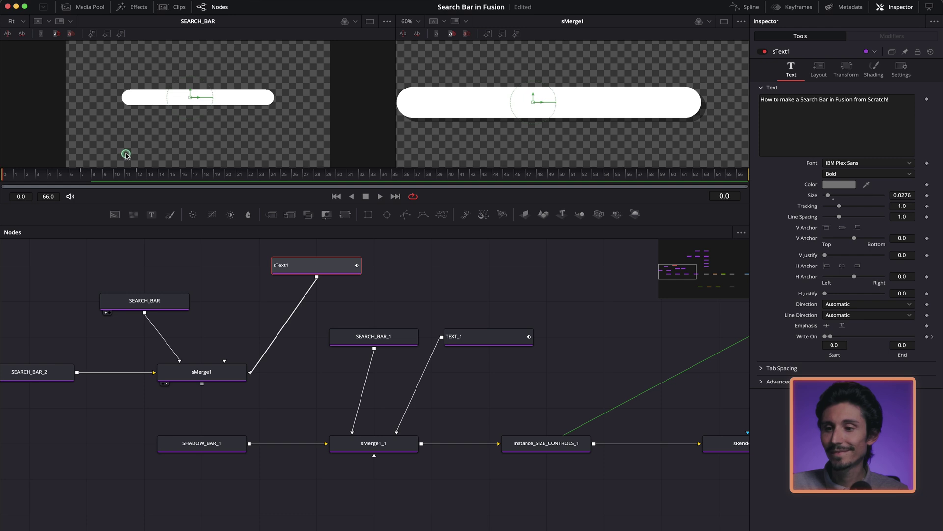
{"action": "key", "text": "space"}
{"action": "left_click", "coordinate": [85, 181]}
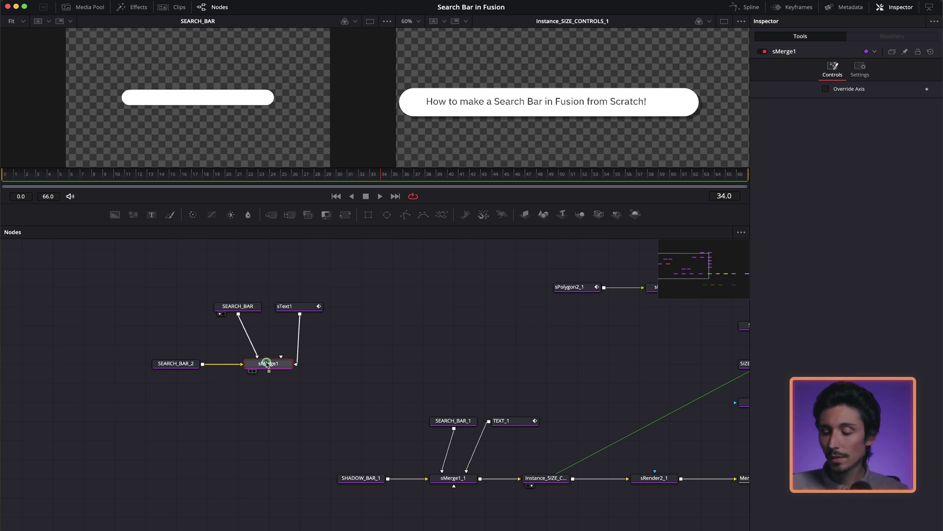
Add an sRender node right of sMerge1 and view its output in viewer 2
{"action": "key", "text": "shift+space"}
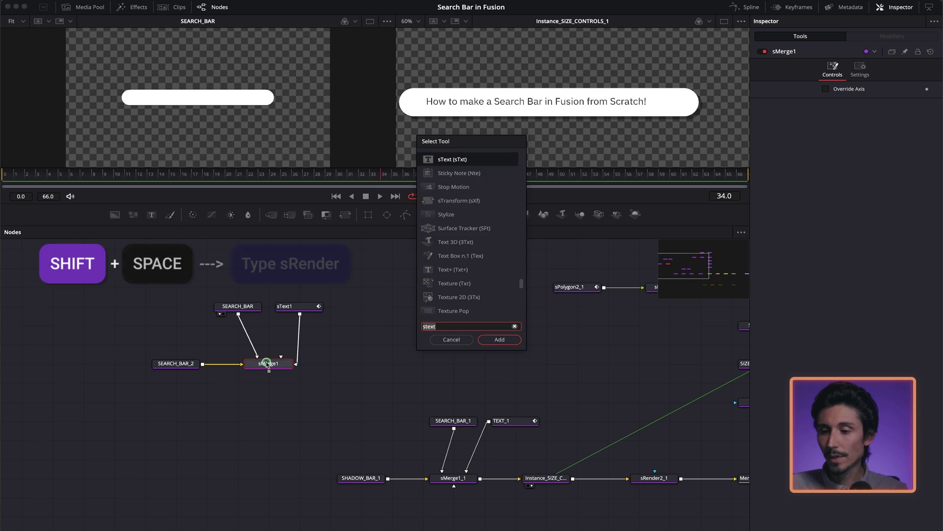
{"action": "type", "text": "srend"}
{"action": "key", "text": "Return"}
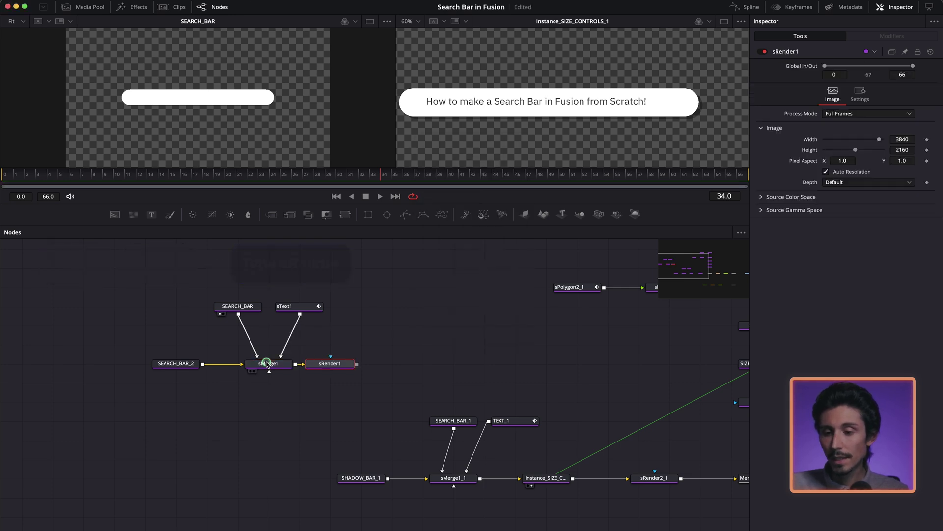
{"action": "left_click_drag", "start_coordinate": [319, 365], "coordinate": [351, 368]}
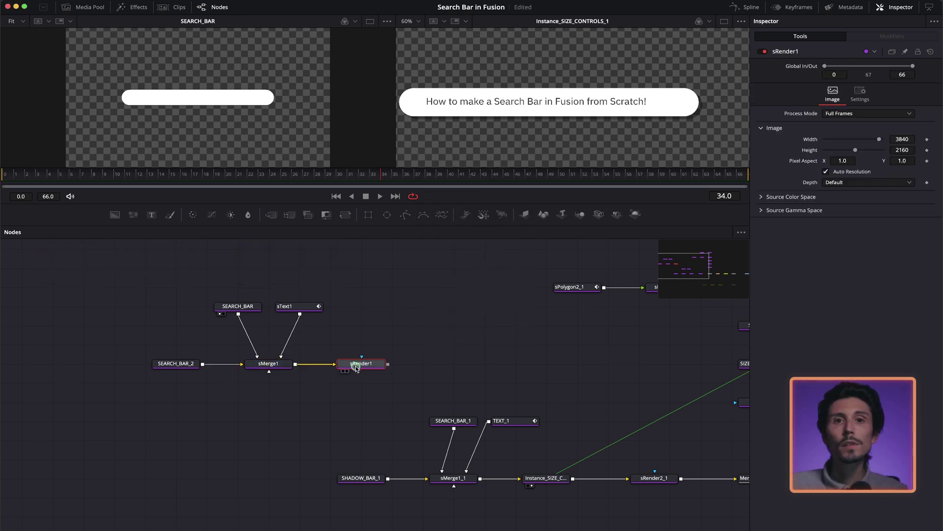
{"action": "key", "text": "2"}
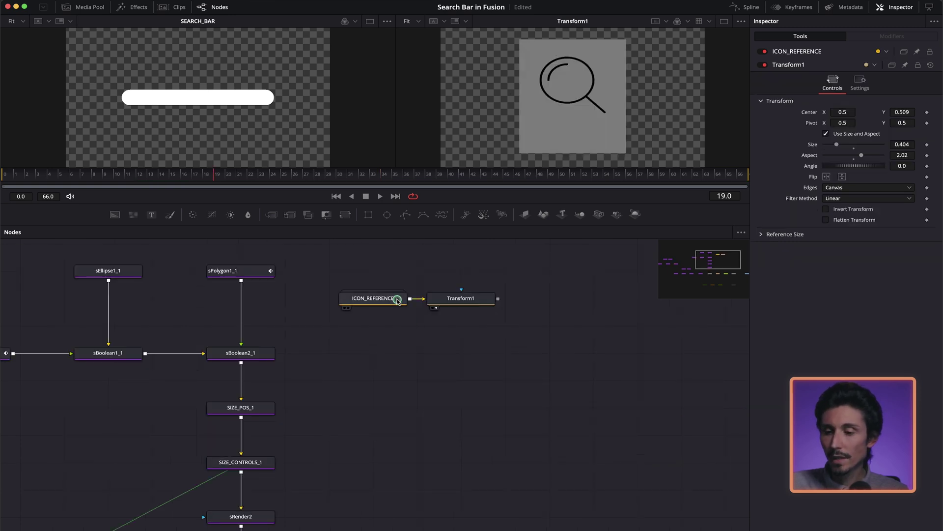
Inspect the ICON_REFERENCE, Transform1 and sEllipse1_1 nodes
{"action": "left_click", "coordinate": [352, 298]}
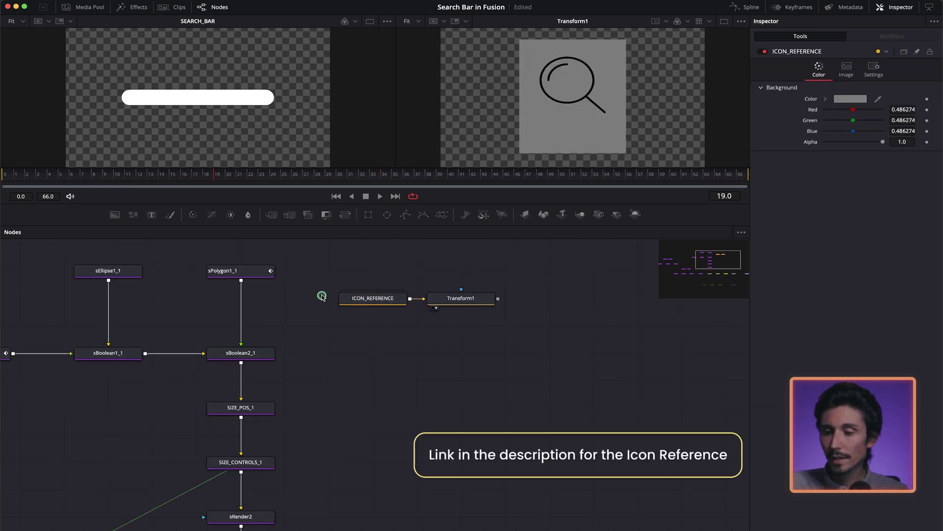
{"action": "left_click", "coordinate": [459, 302]}
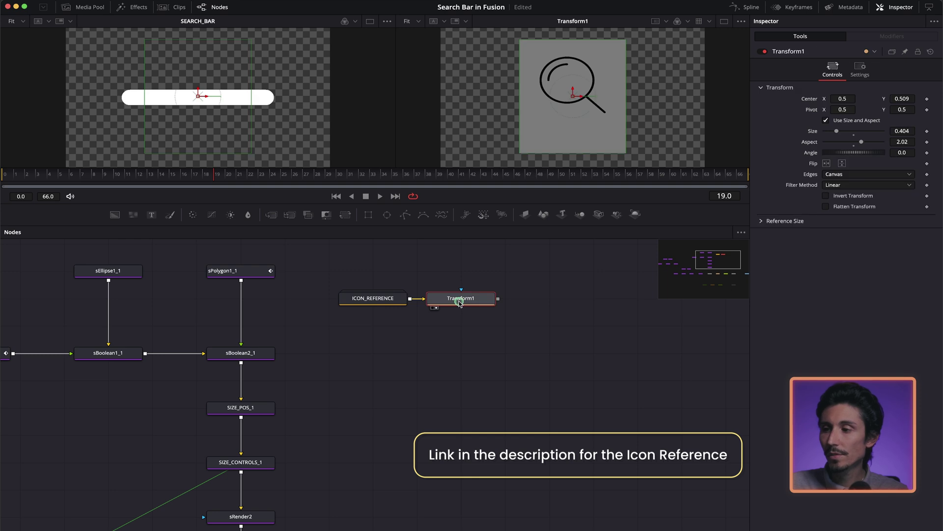
{"action": "left_click_drag", "start_coordinate": [834, 131], "coordinate": [834, 132]}
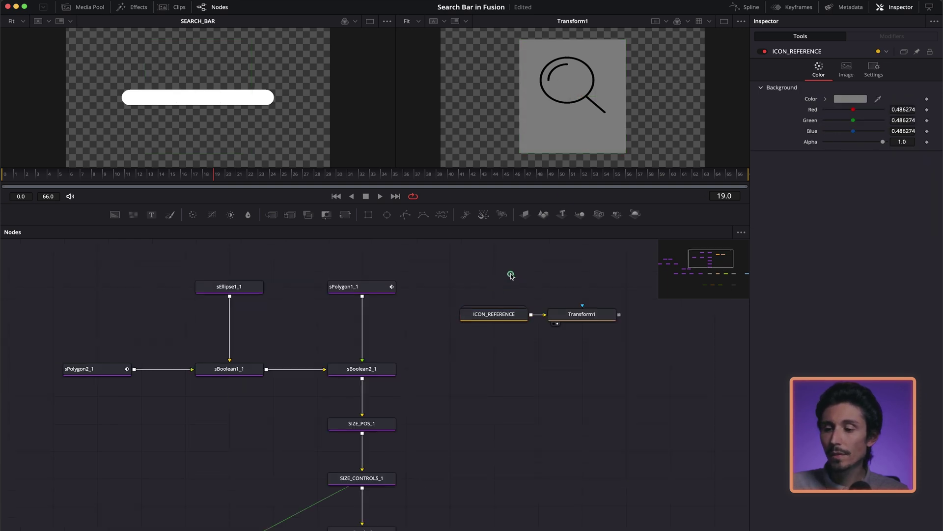
{"action": "left_click", "coordinate": [499, 311]}
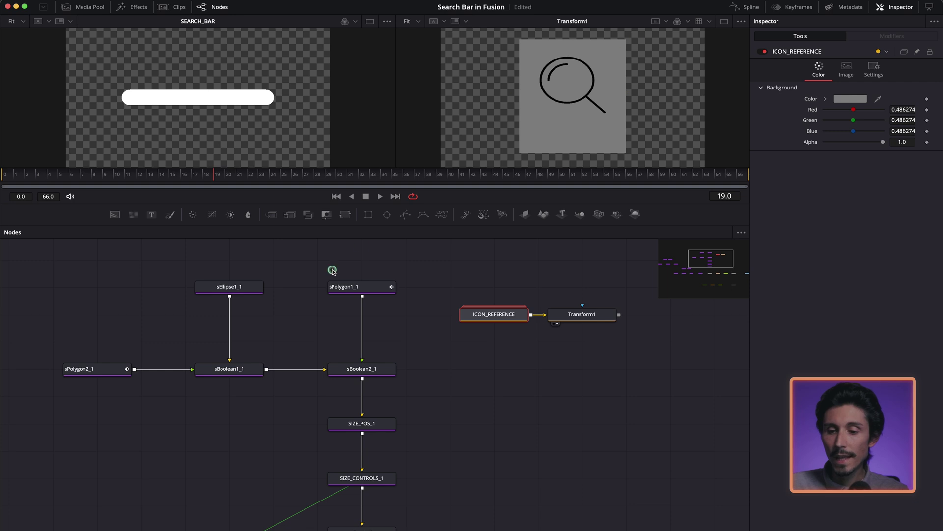
{"action": "left_click", "coordinate": [236, 286]}
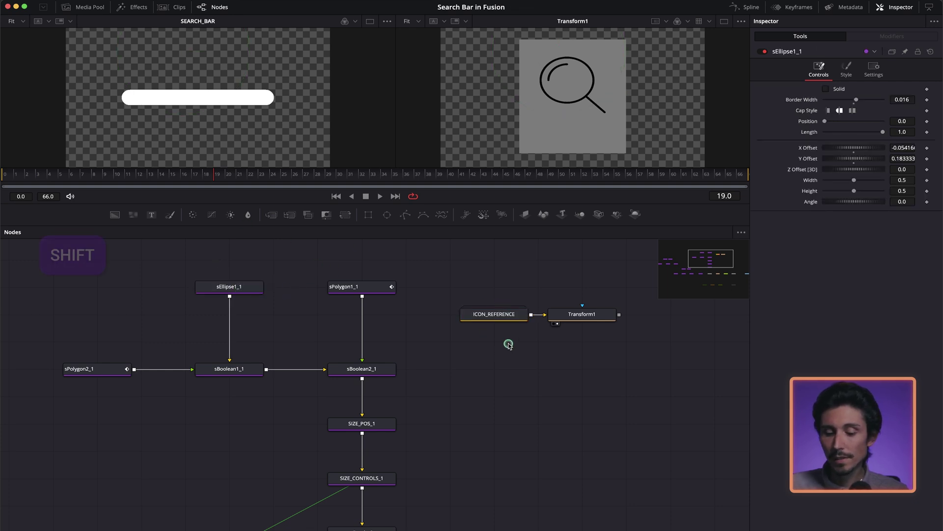
Add a new sEllipse node via the tool search 'sell'
{"action": "key", "text": "shift+space"}
{"action": "type", "text": "trans"}
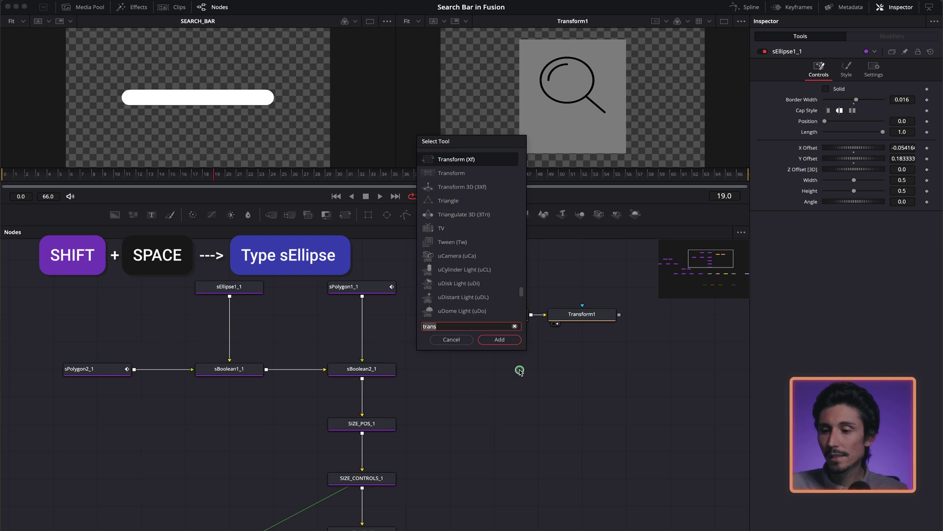
{"action": "key", "text": "BackSpace"}
{"action": "key", "text": "BackSpace"}
{"action": "key", "text": "BackSpace"}
{"action": "key", "text": "BackSpace"}
{"action": "key", "text": "BackSpace"}
{"action": "type", "text": "seli"}
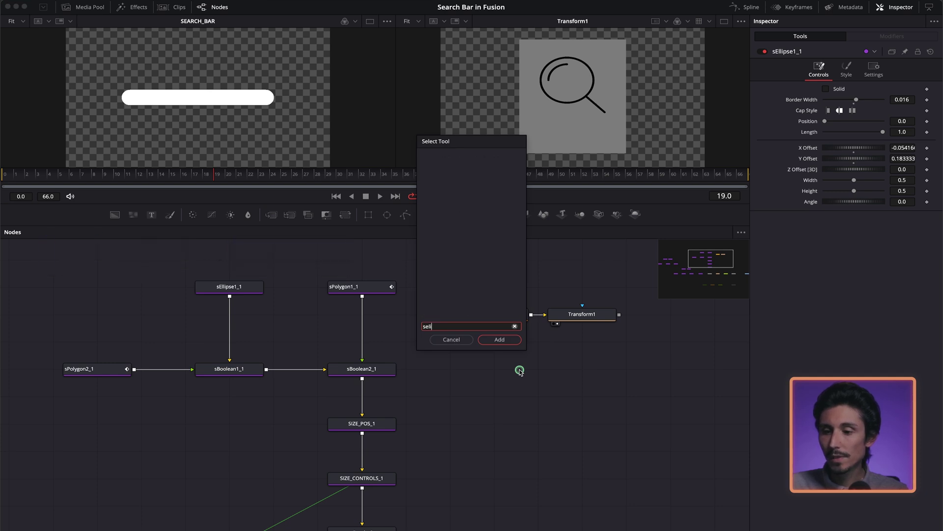
{"action": "key", "text": "BackSpace"}
{"action": "key", "text": "BackSpace"}
{"action": "type", "text": "s"}
{"action": "key", "text": "BackSpace"}
{"action": "type", "text": "ll"}
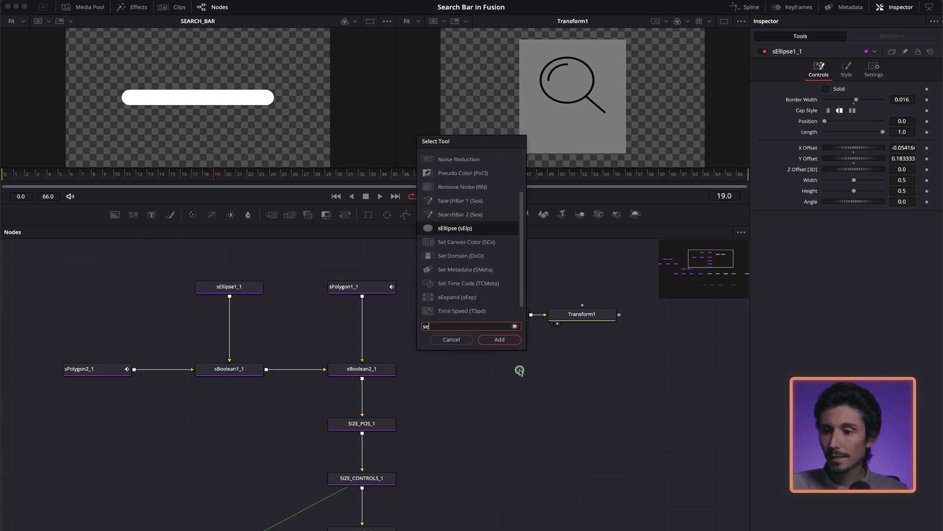
{"action": "key", "text": "Return"}
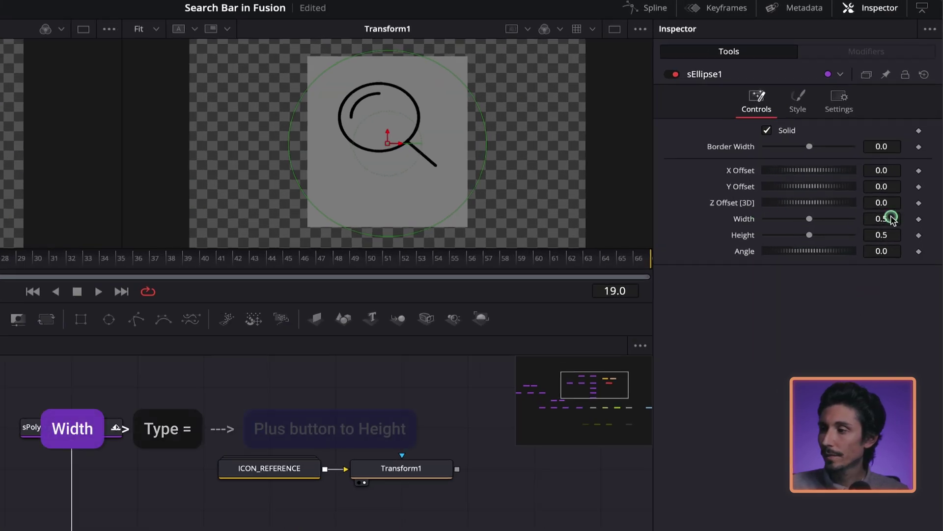
Link the ellipse's Width to its Height by expression and shrink it toward the lens size
{"action": "left_click", "coordinate": [891, 219]}
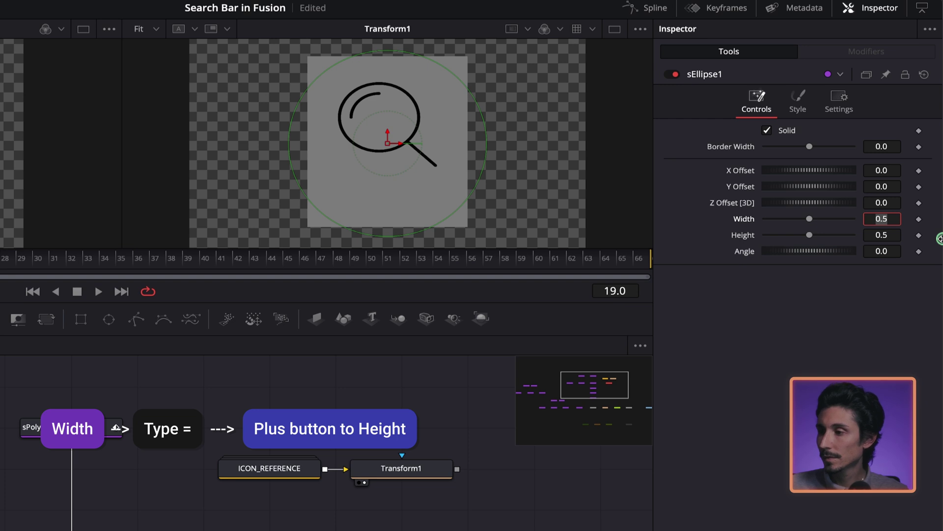
{"action": "key", "text": "Return"}
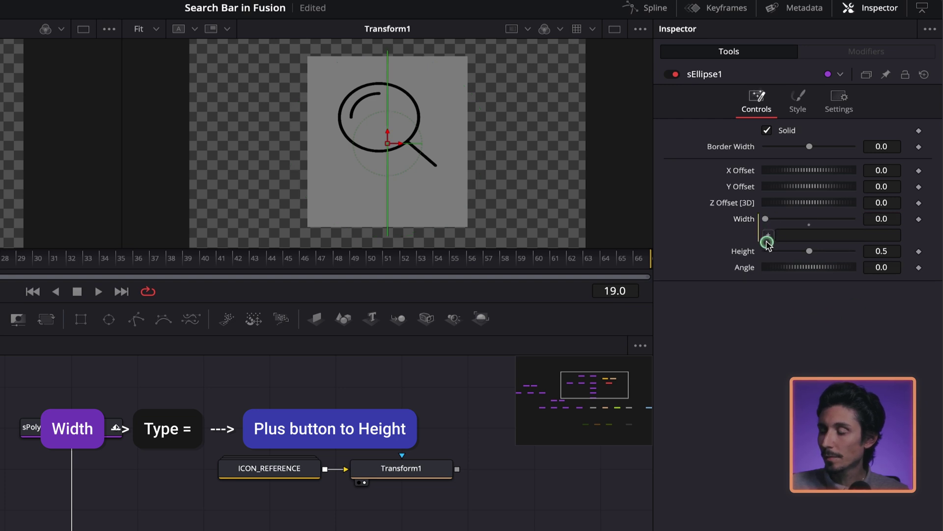
{"action": "left_click_drag", "start_coordinate": [768, 236], "coordinate": [743, 252]}
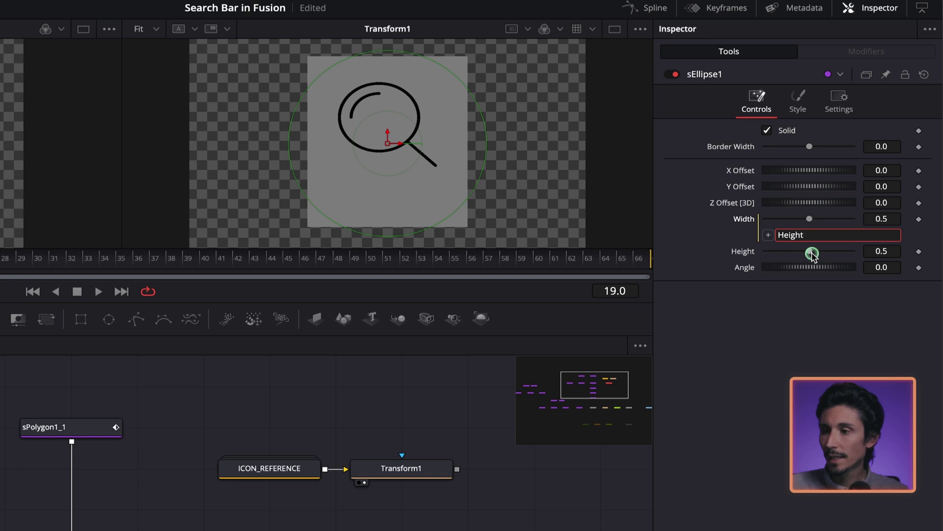
{"action": "left_click_drag", "start_coordinate": [813, 256], "coordinate": [783, 257]}
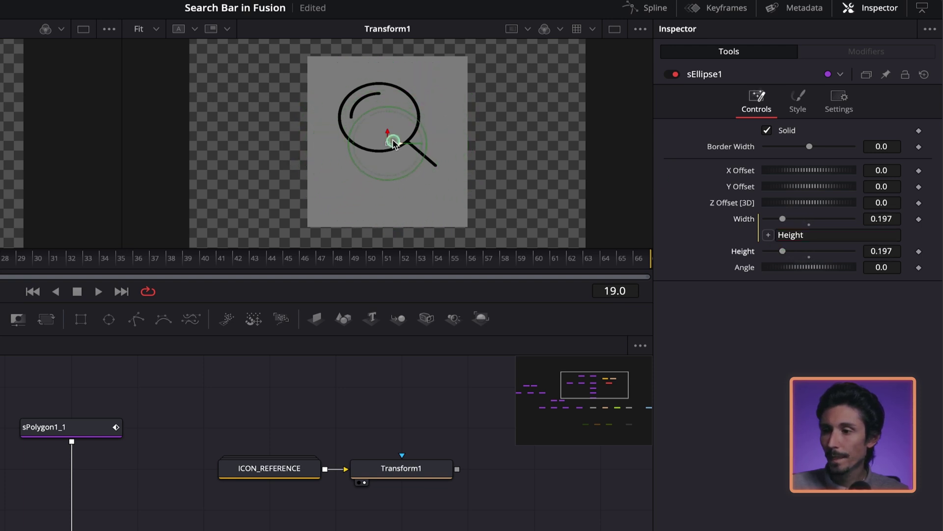
Centre the 0.183 ellipse on the magnifier lens, then inspect sPolygon1_1 for reference
{"action": "left_click_drag", "start_coordinate": [390, 144], "coordinate": [383, 114]}
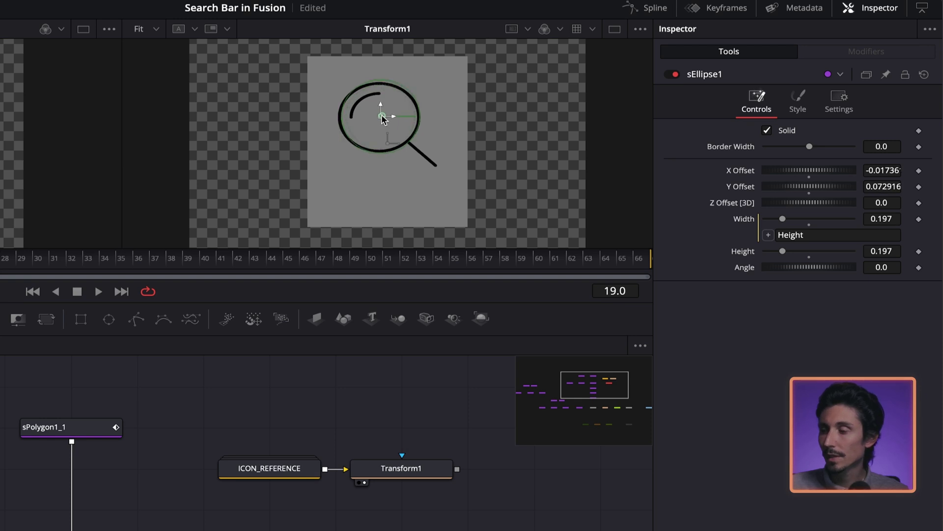
{"action": "left_click_drag", "start_coordinate": [883, 253], "coordinate": [877, 253]}
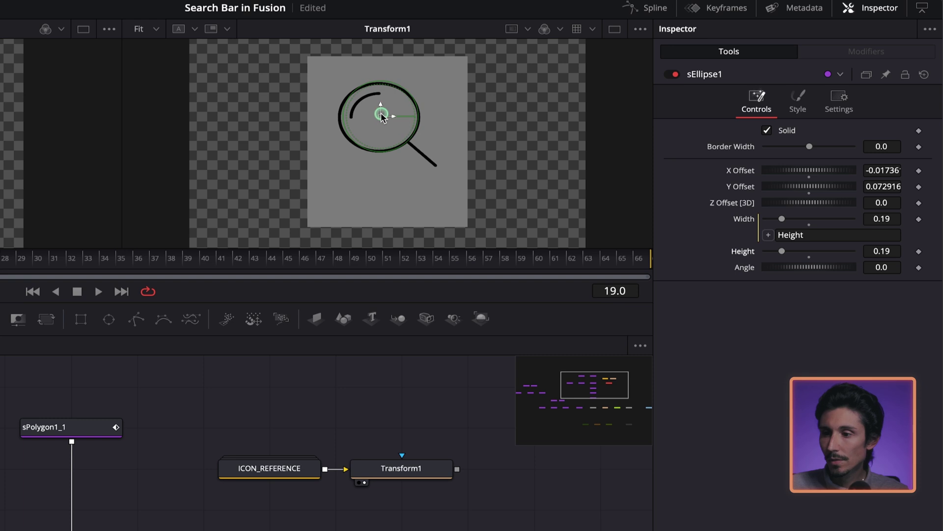
{"action": "scroll", "coordinate": [383, 105], "scroll_direction": "up", "scroll_amount": 3}
{"action": "left_click_drag", "start_coordinate": [331, 238], "coordinate": [334, 231]}
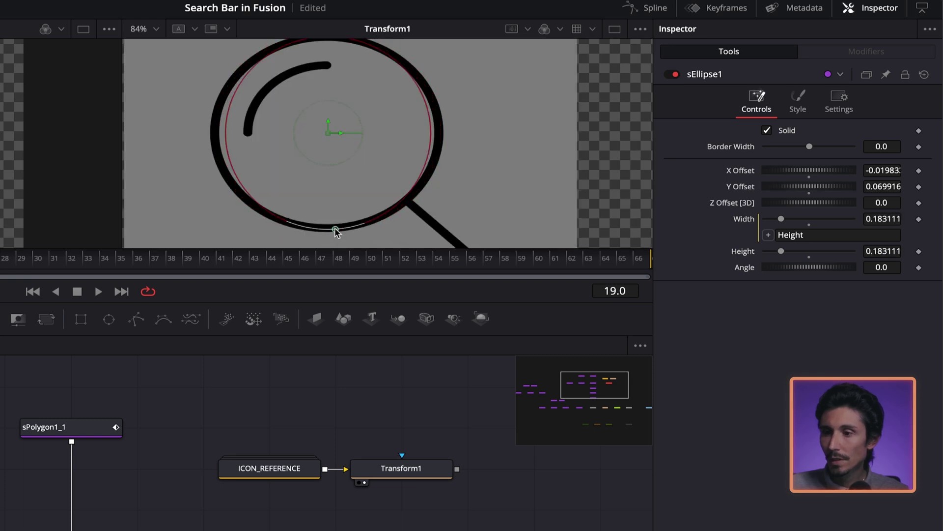
{"action": "left_click_drag", "start_coordinate": [339, 128], "coordinate": [339, 130]}
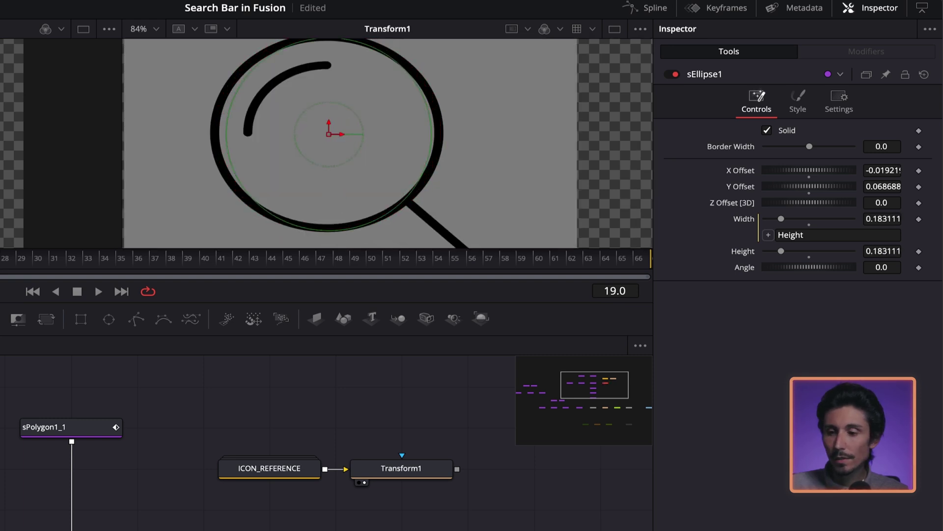
{"action": "left_click", "coordinate": [60, 428]}
{"action": "left_click", "coordinate": [59, 430]}
{"action": "scroll", "coordinate": [384, 192], "scroll_direction": "down", "scroll_amount": 3}
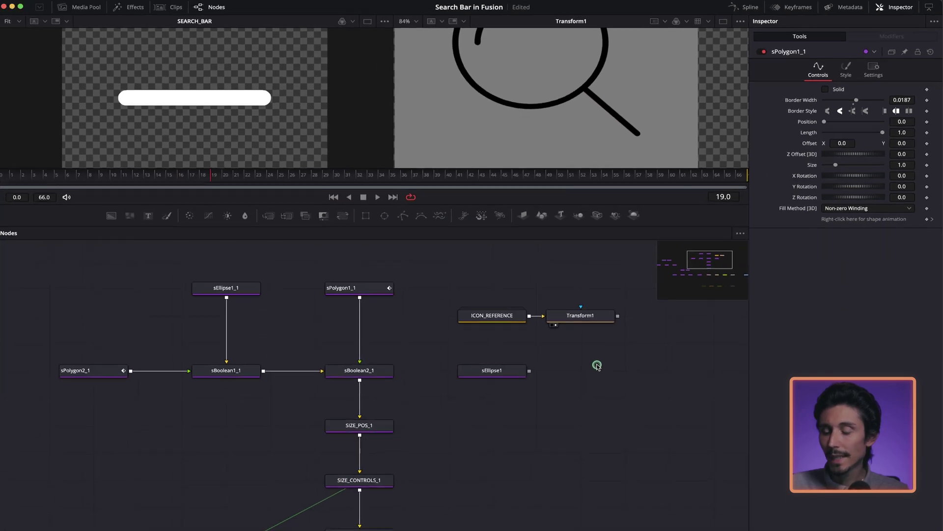
Add an sPolygon node and draw a two-point line along the magnifier's handle
{"action": "key", "text": "shift+space"}
{"action": "type", "text": "sell"}
{"action": "key", "text": "BackSpace"}
{"action": "key", "text": "BackSpace"}
{"action": "key", "text": "BackSpace"}
{"action": "type", "text": "pol"}
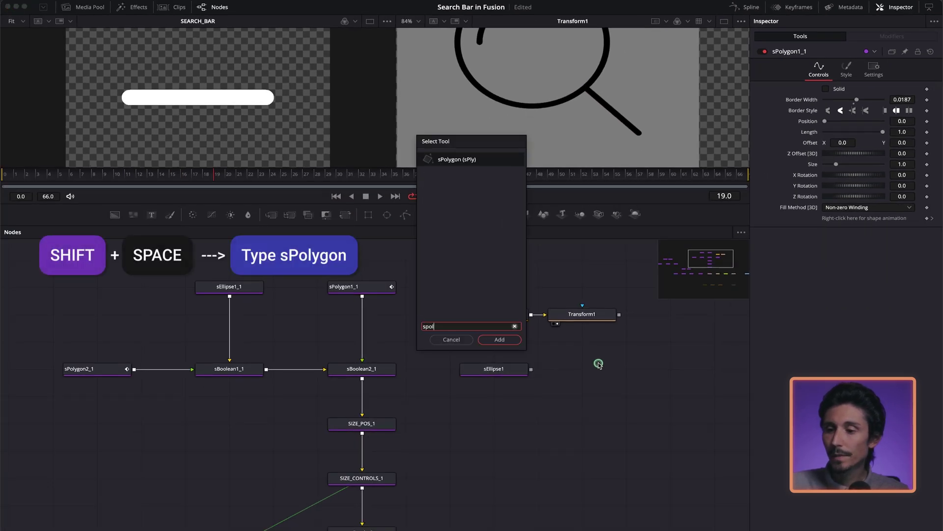
{"action": "type", "text": "ygon"}
{"action": "key", "text": "Return"}
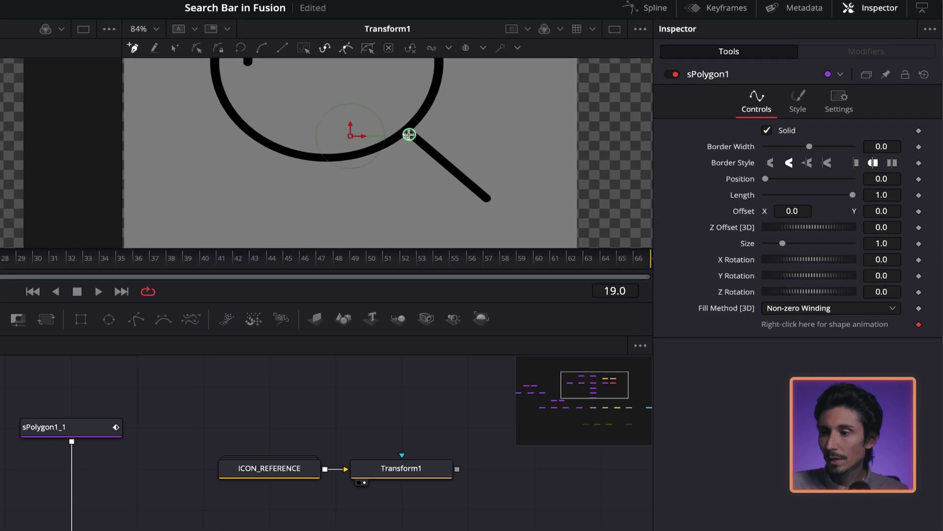
{"action": "left_click", "coordinate": [410, 132]}
{"action": "left_click", "coordinate": [489, 198]}
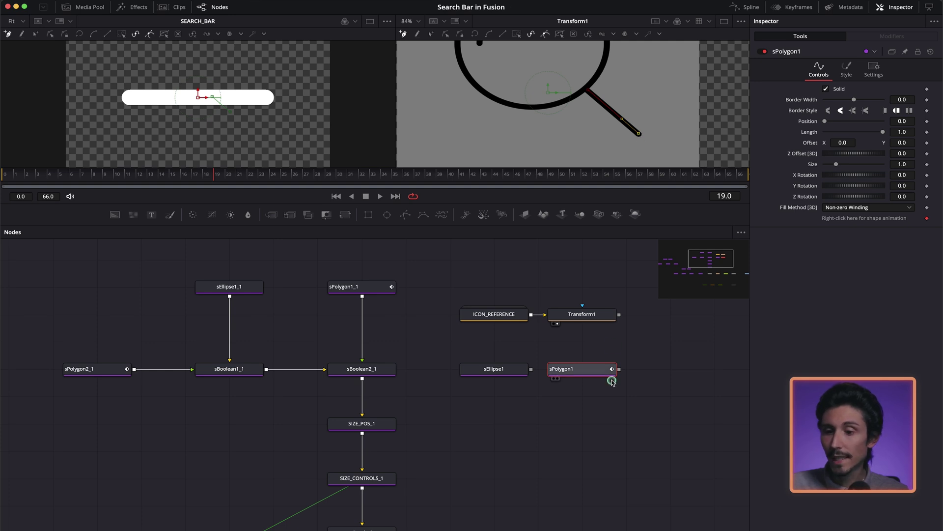
Add a new sPolygon2 node and place it beside sPolygon1 in the graph
{"action": "left_click", "coordinate": [88, 372]}
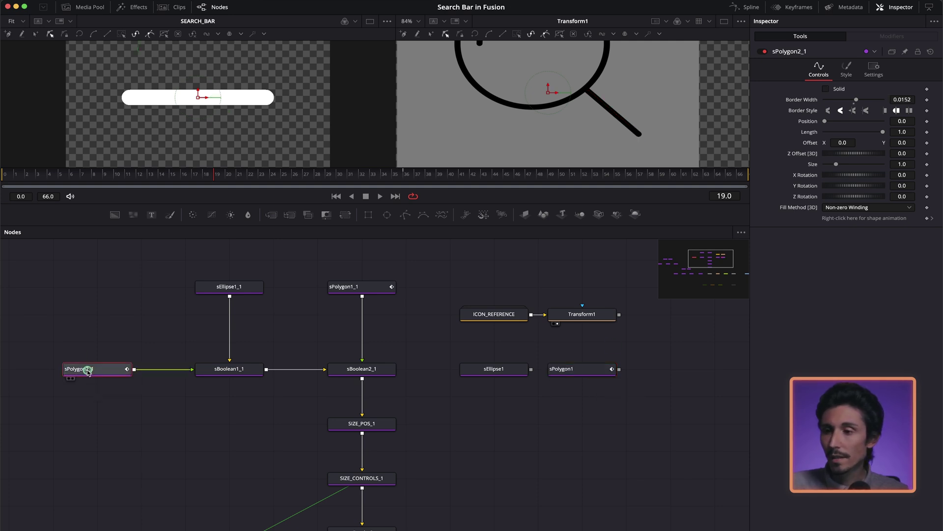
{"action": "scroll", "coordinate": [571, 95], "scroll_direction": "up", "scroll_amount": 3}
{"action": "left_click", "coordinate": [626, 415]}
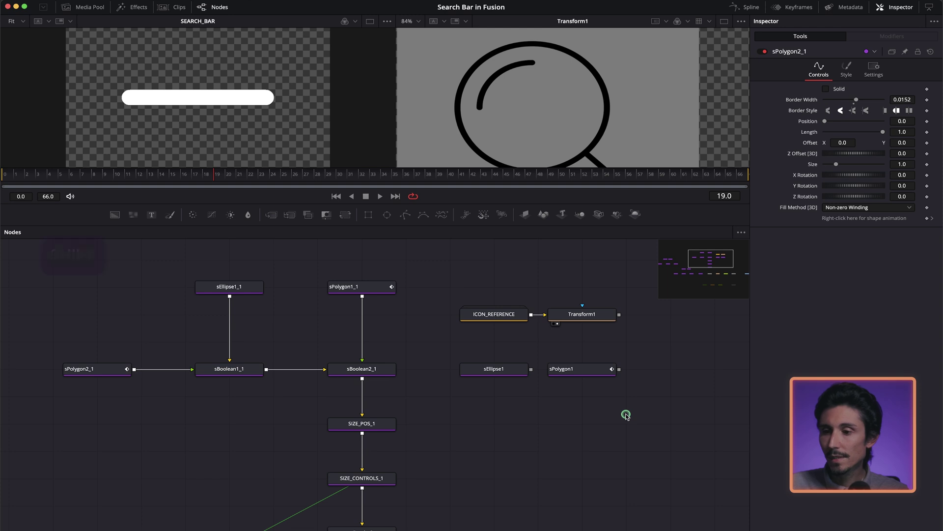
{"action": "key", "text": "shift+space"}
{"action": "type", "text": "spolygon"}
{"action": "key", "text": "Return"}
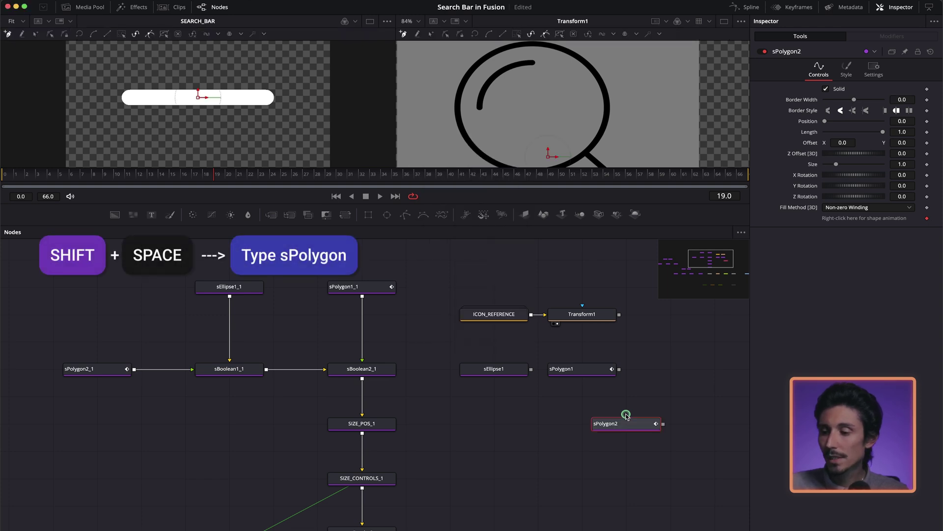
{"action": "left_click_drag", "start_coordinate": [626, 415], "coordinate": [670, 357]}
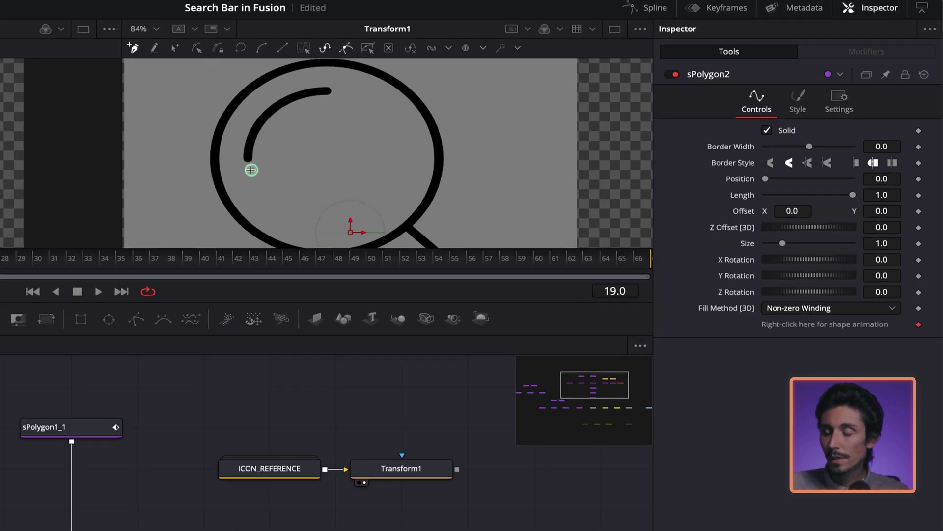
Trace three points along the lens's inner arc and smooth them into a curve
{"action": "left_click", "coordinate": [249, 159]}
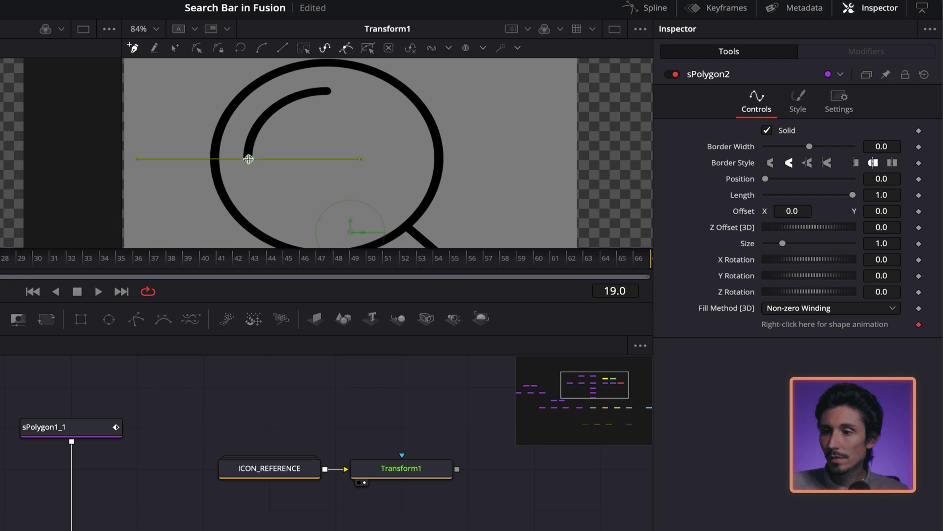
{"action": "left_click", "coordinate": [270, 111]}
{"action": "left_click", "coordinate": [325, 90]}
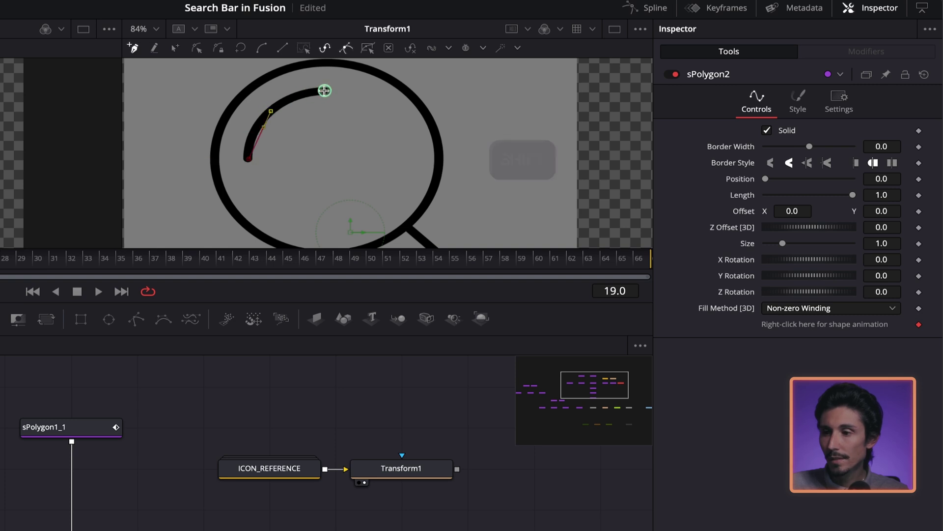
{"action": "key", "text": "shift+a"}
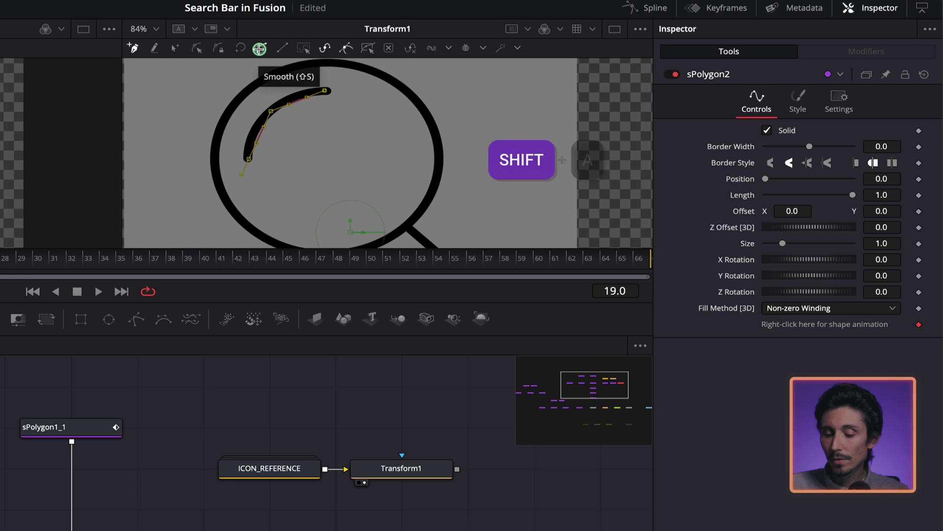
{"action": "key", "text": "shift+s"}
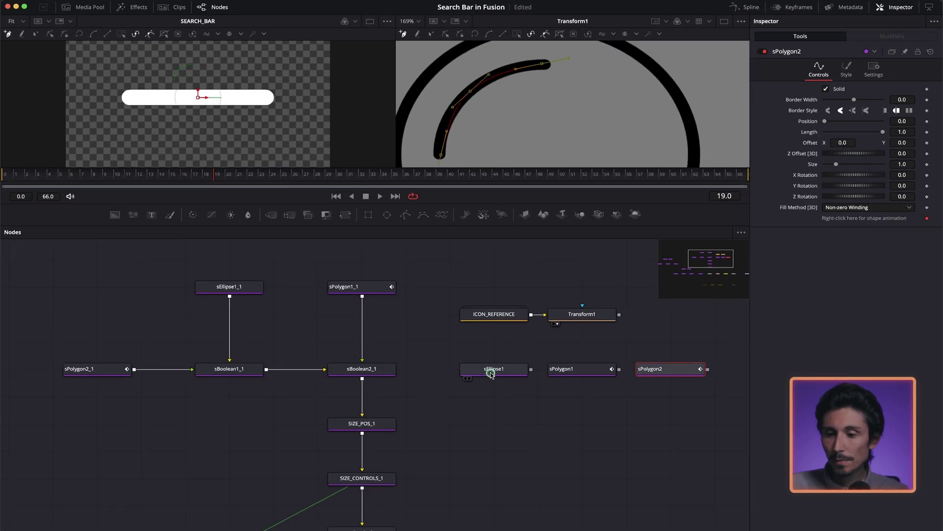
Move sEllipse1 lower and merge sPolygon1 with it into sMerge2
{"action": "scroll", "coordinate": [518, 418], "scroll_direction": "down", "scroll_amount": 2}
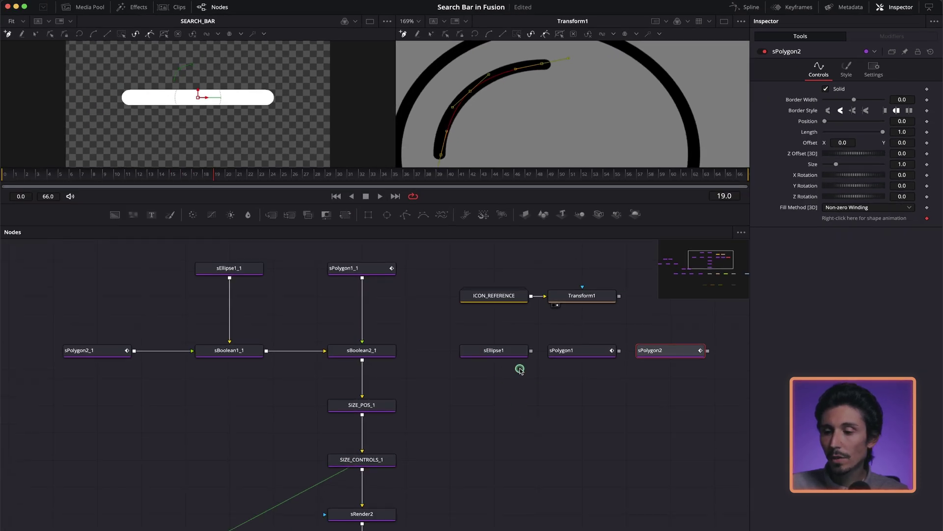
{"action": "left_click", "coordinate": [495, 352]}
{"action": "left_click_drag", "start_coordinate": [496, 352], "coordinate": [524, 383]}
{"action": "left_click_drag", "start_coordinate": [708, 350], "coordinate": [607, 379]}
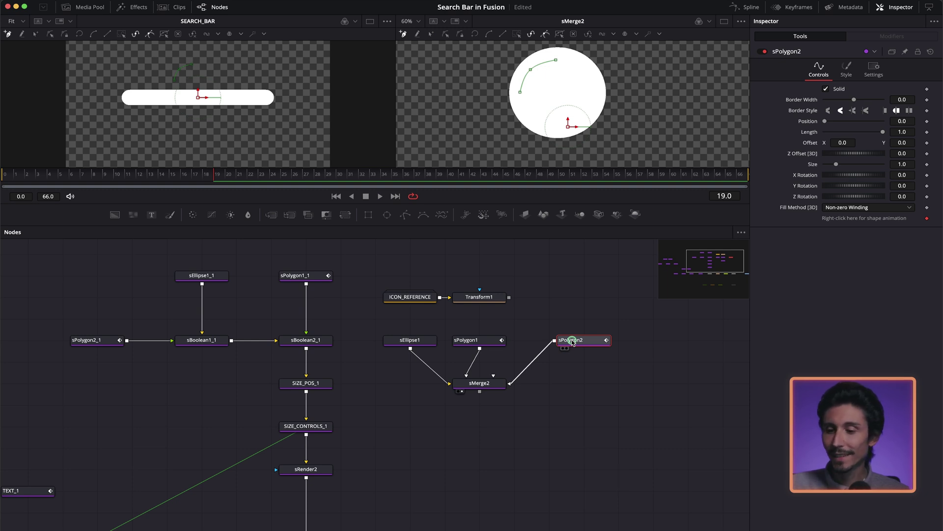
Turn sEllipse1 into a thicker outline ring coloured black
{"action": "left_click", "coordinate": [408, 340]}
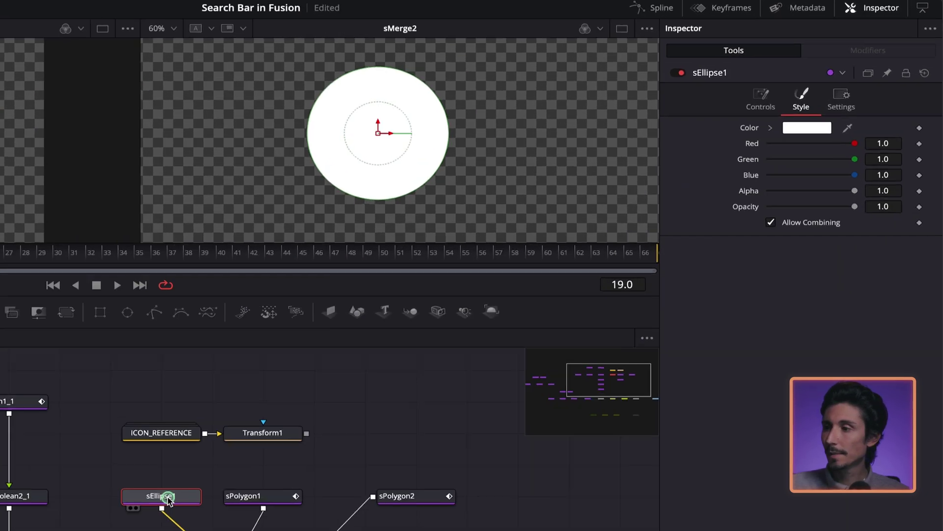
{"action": "left_click", "coordinate": [818, 73]}
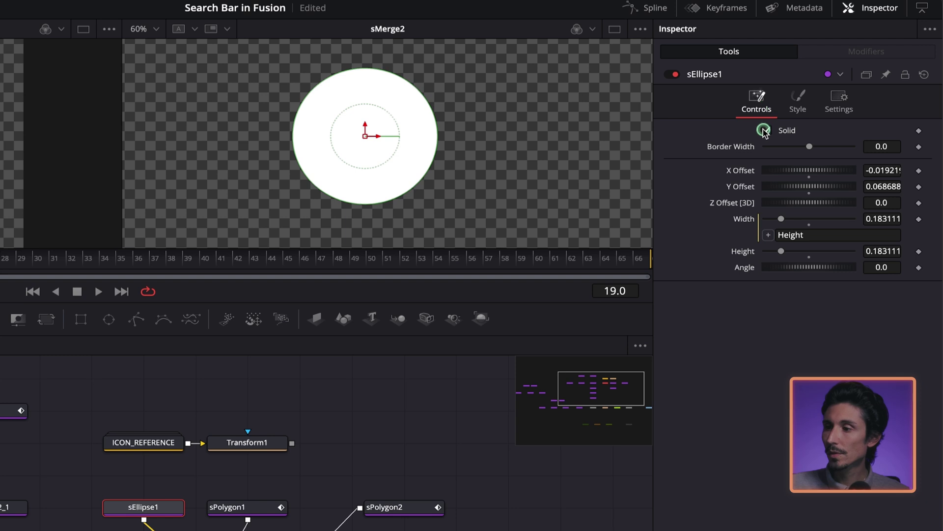
{"action": "left_click", "coordinate": [768, 130]}
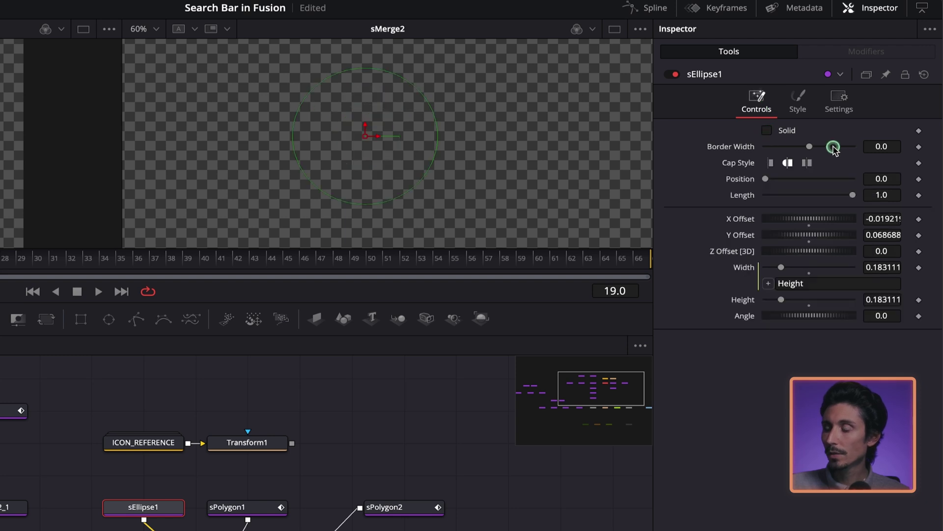
{"action": "left_click_drag", "start_coordinate": [809, 146], "coordinate": [811, 148]}
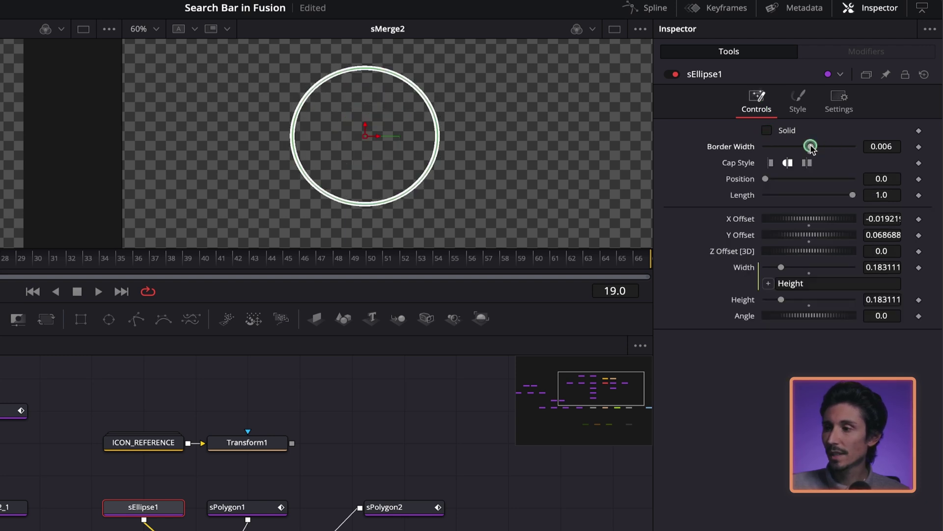
{"action": "left_click", "coordinate": [798, 102]}
{"action": "left_click", "coordinate": [807, 127]}
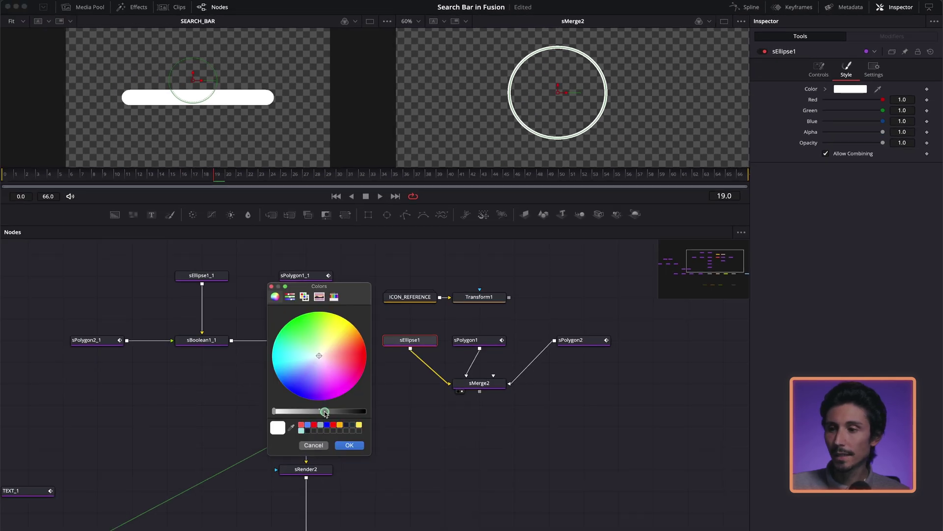
{"action": "left_click_drag", "start_coordinate": [324, 410], "coordinate": [383, 417]}
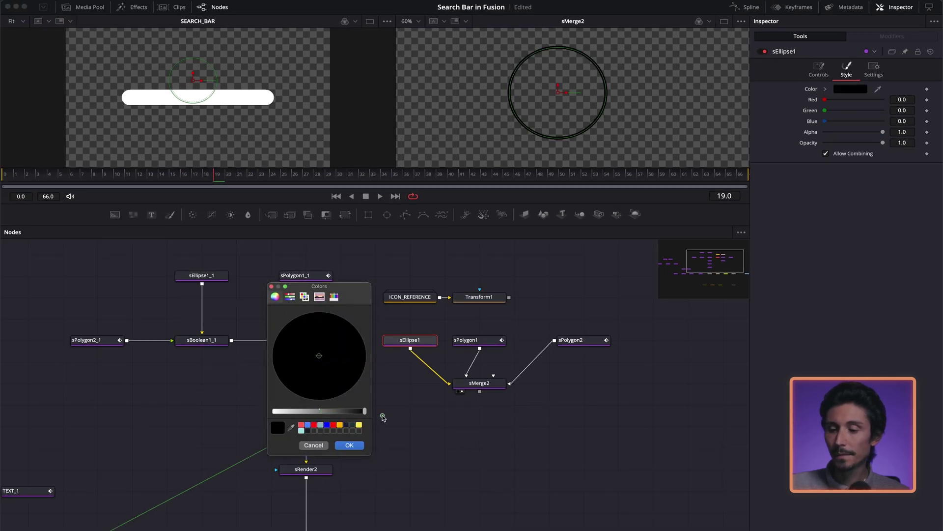
Give the sPolygon1 handle line a visible border width and a black colour
{"action": "left_click", "coordinate": [479, 344]}
{"action": "left_click", "coordinate": [817, 73]}
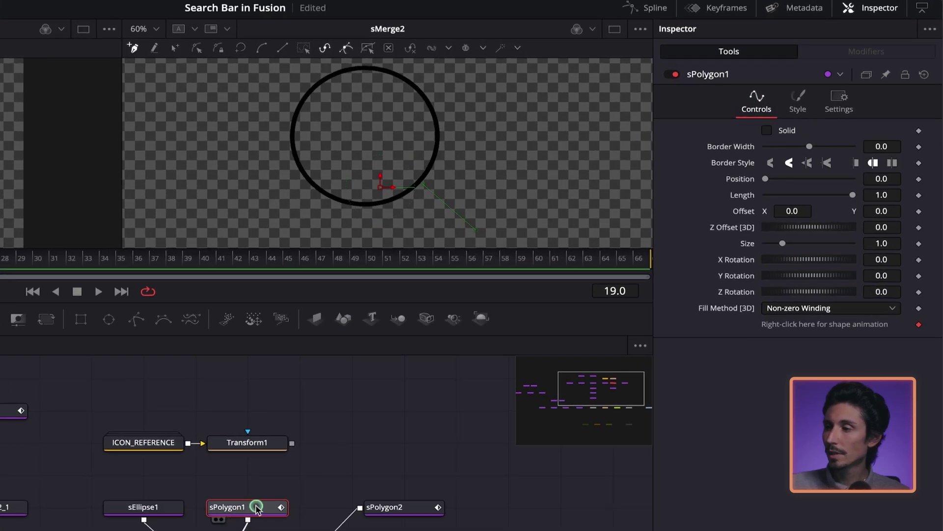
{"action": "left_click_drag", "start_coordinate": [810, 146], "coordinate": [812, 148]}
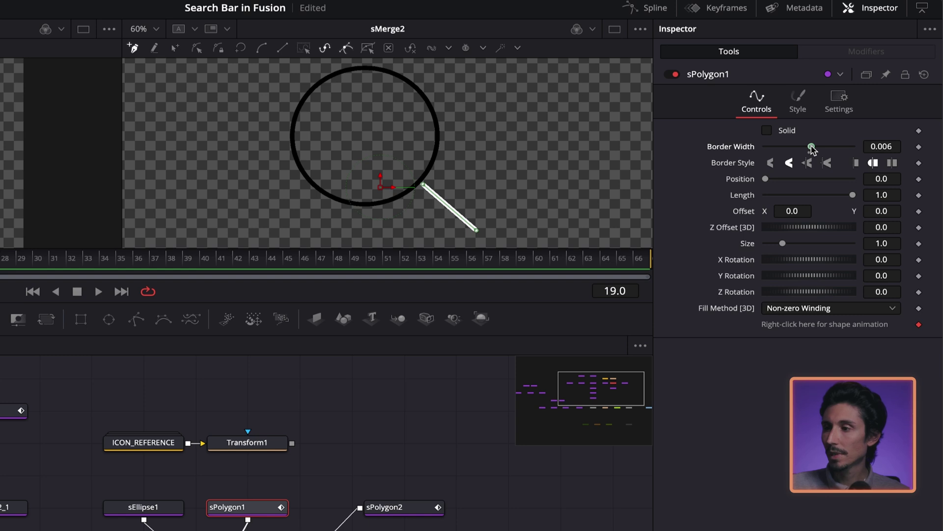
{"action": "left_click", "coordinate": [798, 99]}
{"action": "left_click", "coordinate": [805, 131]}
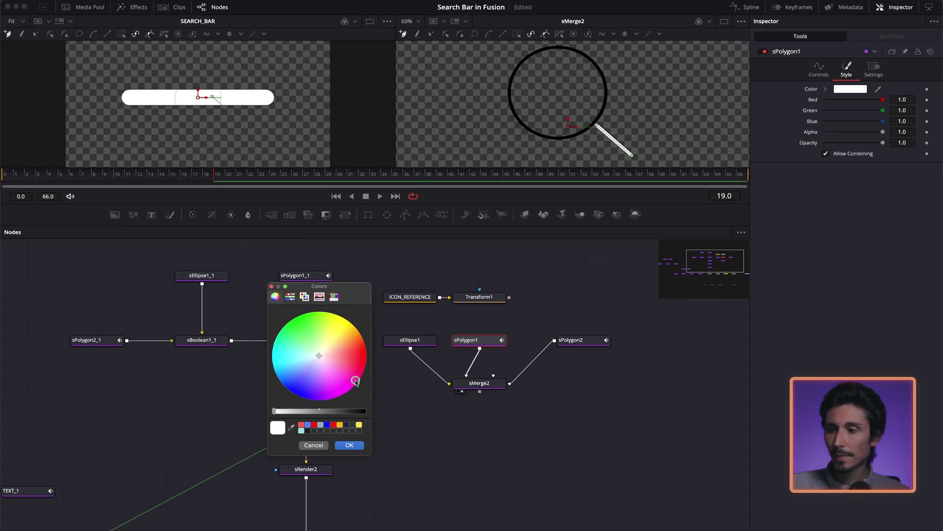
{"action": "left_click_drag", "start_coordinate": [341, 411], "coordinate": [398, 415]}
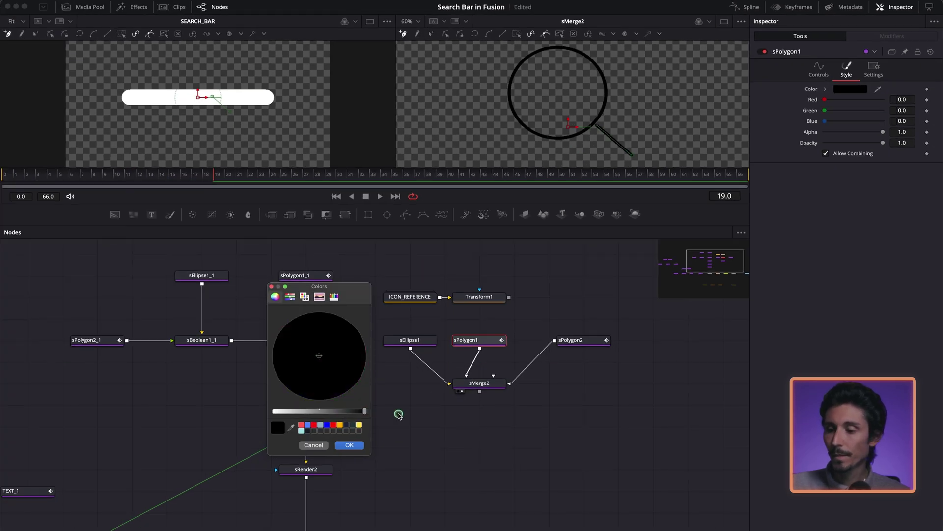
{"action": "left_click", "coordinate": [358, 445]}
Make the sPolygon2 arc a non-solid black outline with a border width
{"action": "left_click", "coordinate": [570, 340]}
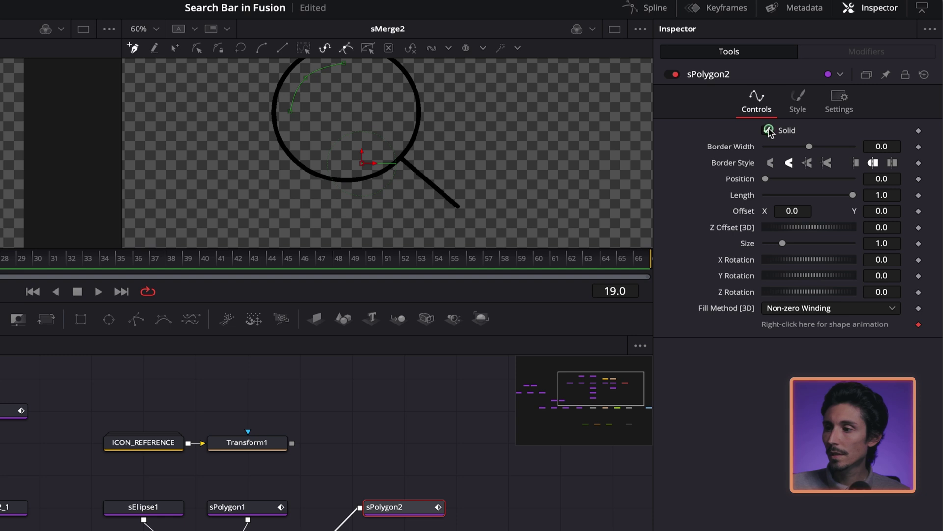
{"action": "left_click", "coordinate": [769, 131]}
{"action": "left_click_drag", "start_coordinate": [810, 146], "coordinate": [809, 147]}
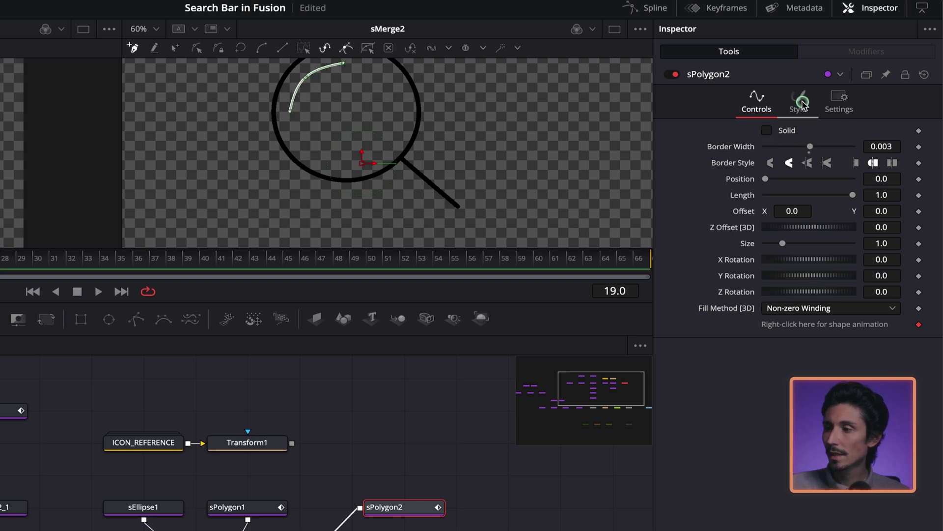
{"action": "left_click", "coordinate": [801, 103]}
{"action": "left_click", "coordinate": [806, 131]}
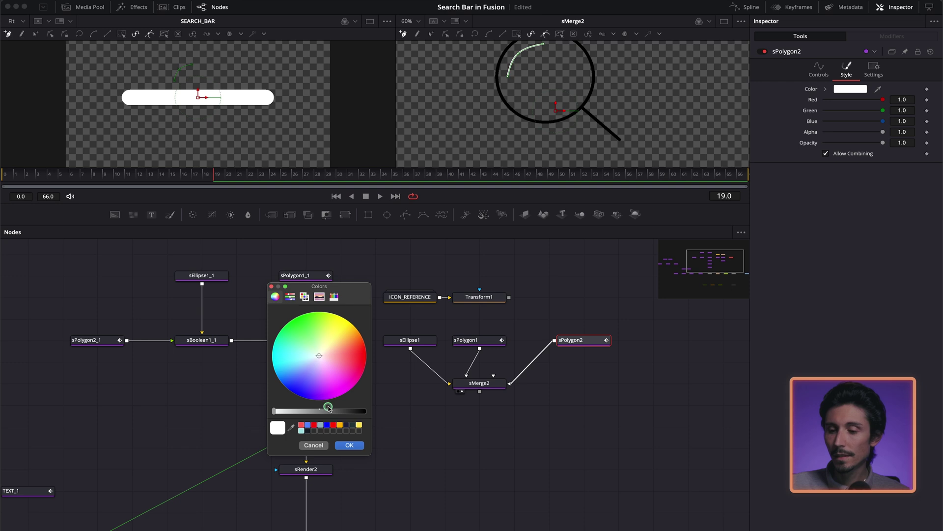
{"action": "left_click_drag", "start_coordinate": [328, 408], "coordinate": [412, 415]}
{"action": "left_click", "coordinate": [350, 445]}
Add an sTransform node after sMerge2 and place it below
{"action": "scroll", "coordinate": [522, 357], "scroll_direction": "down", "scroll_amount": 3}
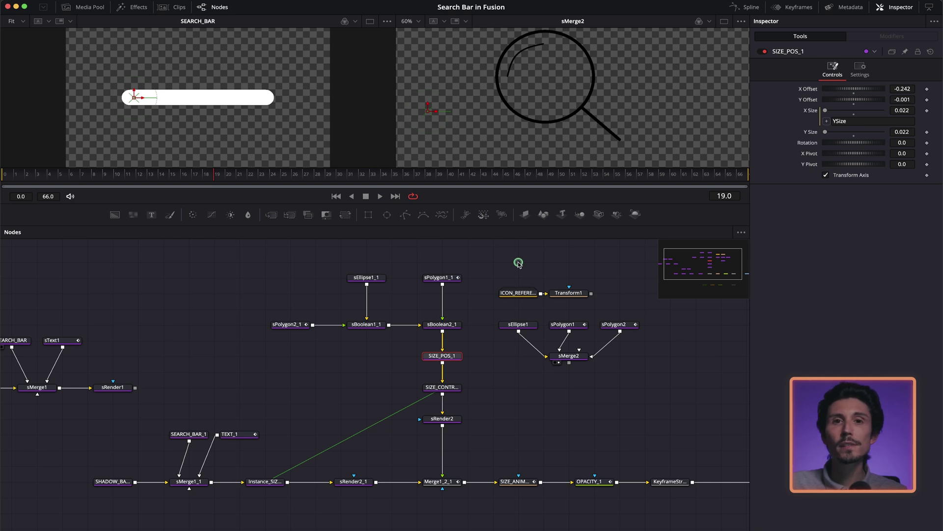
{"action": "left_click", "coordinate": [569, 356]}
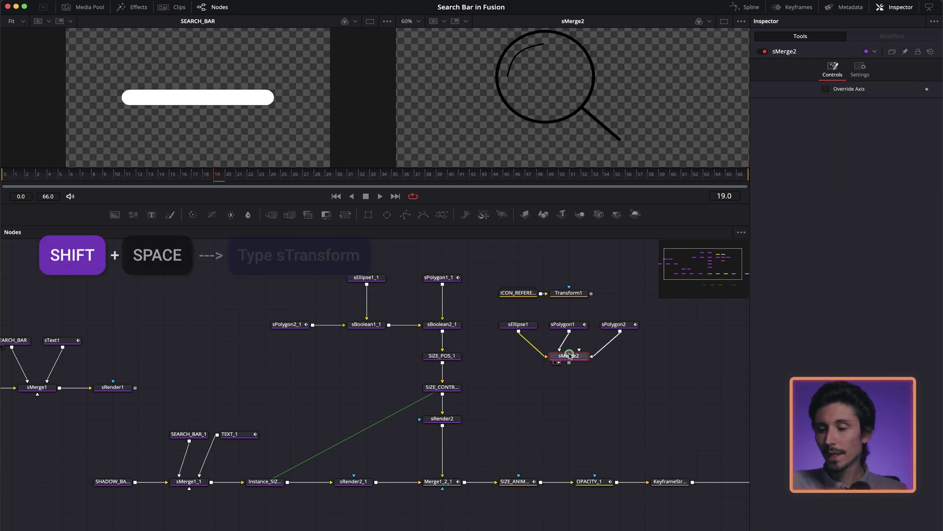
{"action": "key", "text": "shift+space"}
{"action": "type", "text": "sbool"}
{"action": "key", "text": "BackSpace"}
{"action": "key", "text": "BackSpace"}
{"action": "key", "text": "BackSpace"}
{"action": "key", "text": "BackSpace"}
{"action": "type", "text": "transform"}
{"action": "key", "text": "Return"}
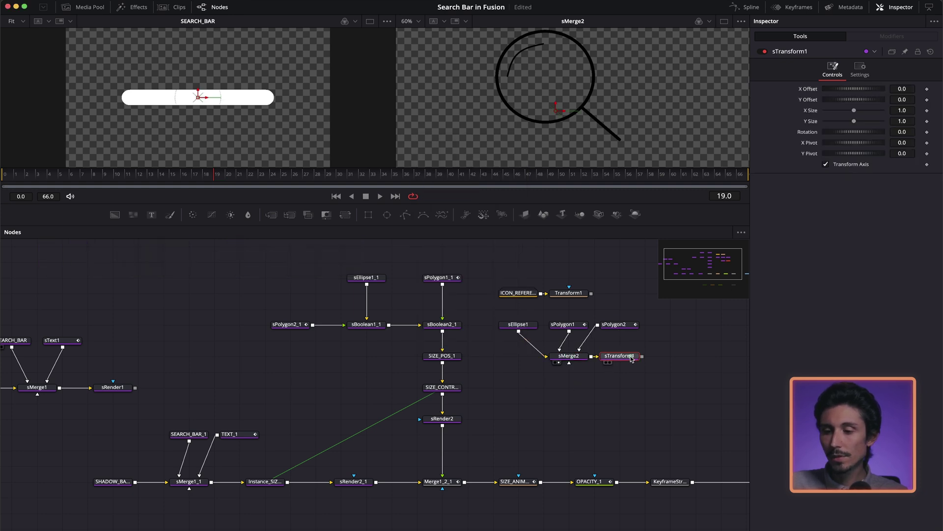
{"action": "left_click_drag", "start_coordinate": [632, 356], "coordinate": [581, 371]}
View the full search-bar composite and check SIZE_POS_1's X Size, undoing a stray position nudge
{"action": "left_click", "coordinate": [435, 356]}
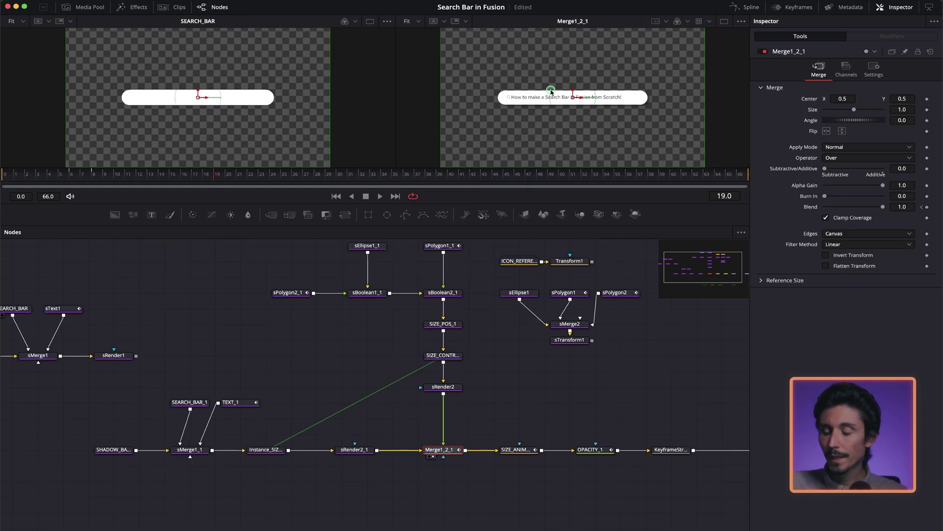
{"action": "scroll", "coordinate": [512, 114], "scroll_direction": "up", "scroll_amount": 6}
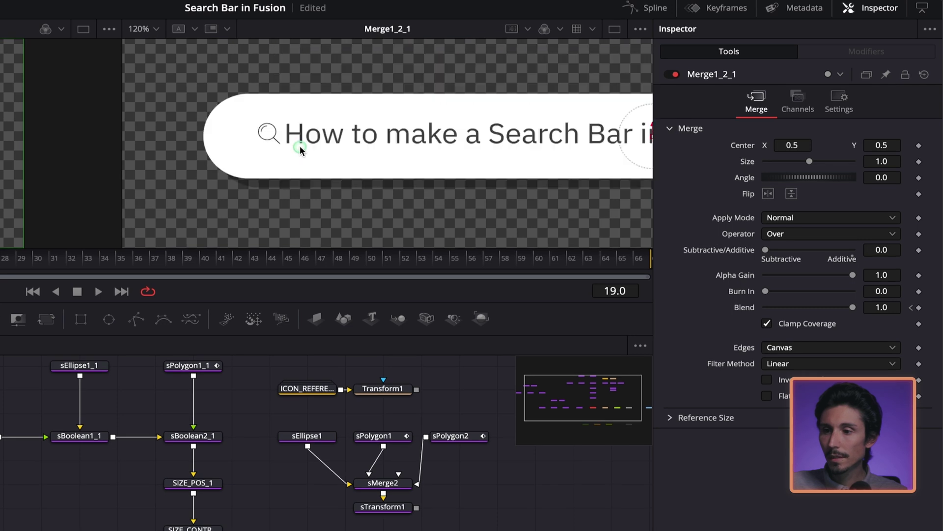
{"action": "left_click", "coordinate": [189, 483]}
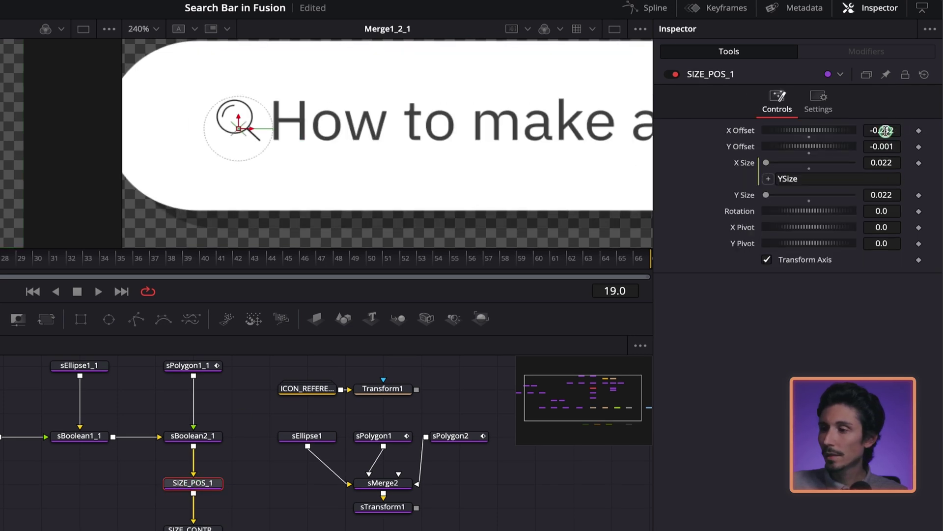
{"action": "mouse_move", "coordinate": [883, 130]}
{"action": "left_mouse_down"}
{"action": "mouse_move", "coordinate": [894, 126]}
{"action": "mouse_move", "coordinate": [882, 127]}
{"action": "left_mouse_up"}
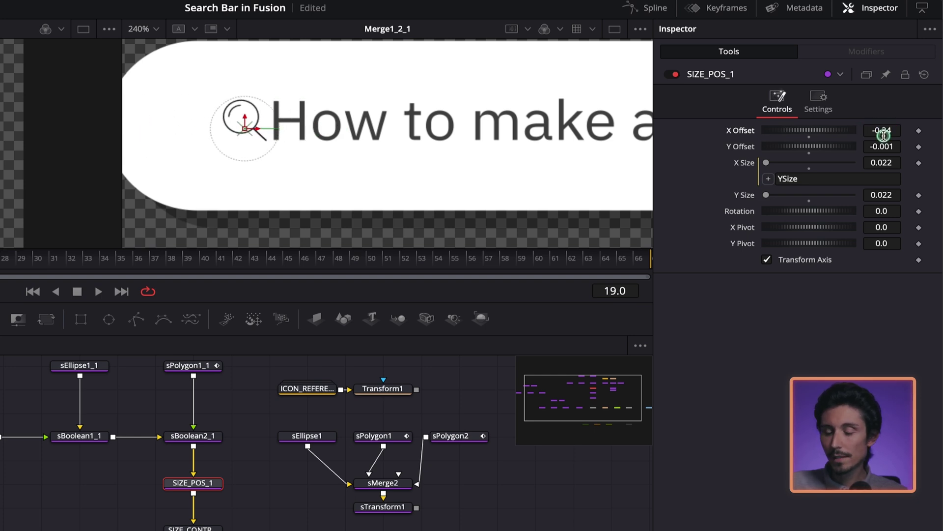
{"action": "key", "text": "ctrl+z"}
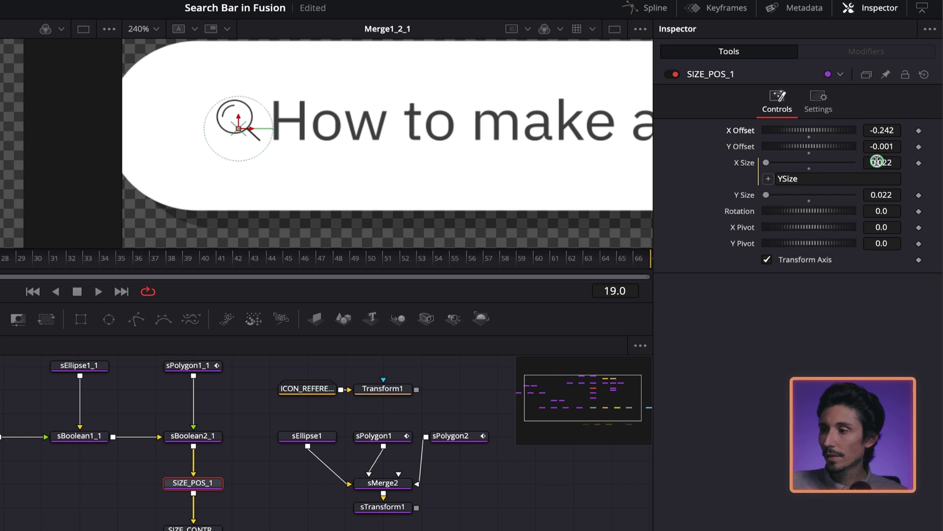
{"action": "left_click", "coordinate": [877, 162]}
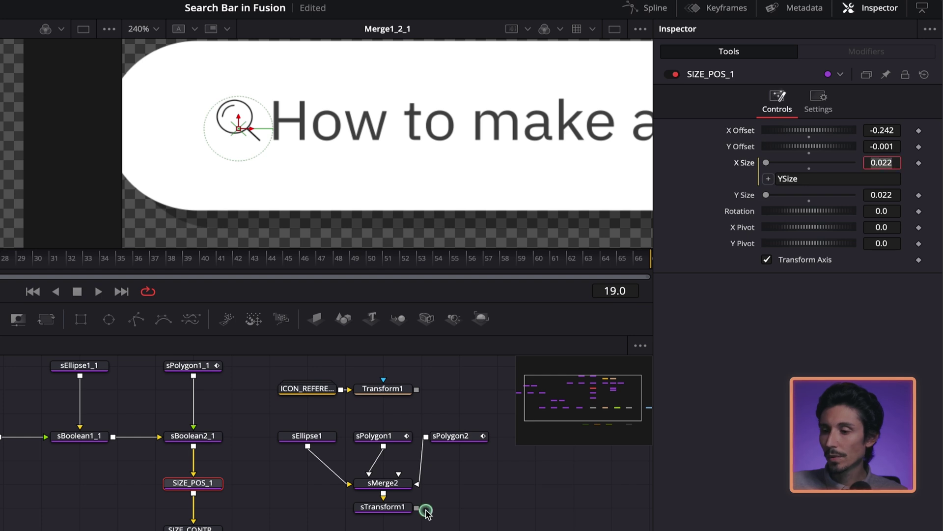
Link sTransform1's X Size to its Y Size with an expression and scale it to 5.0
{"action": "left_click", "coordinate": [388, 506]}
{"action": "left_click", "coordinate": [890, 162]}
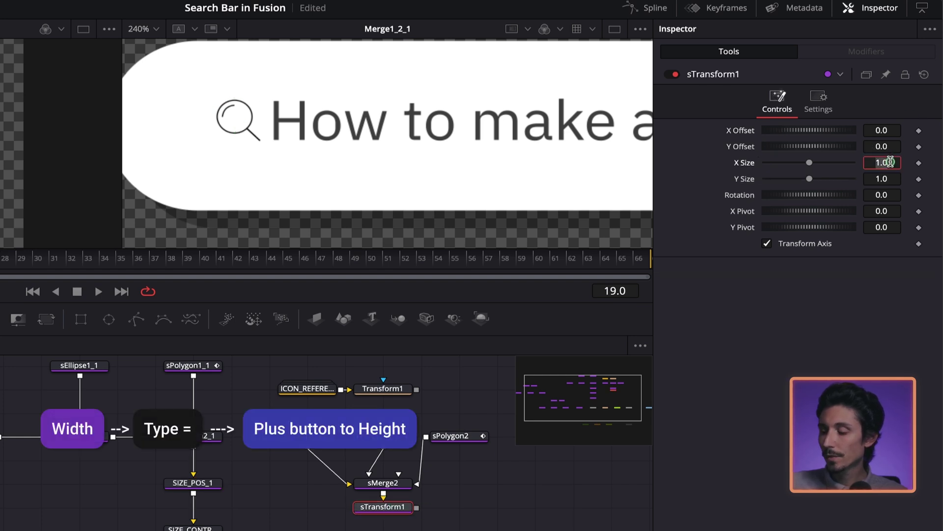
{"action": "type", "text": "="}
{"action": "key", "text": "Return"}
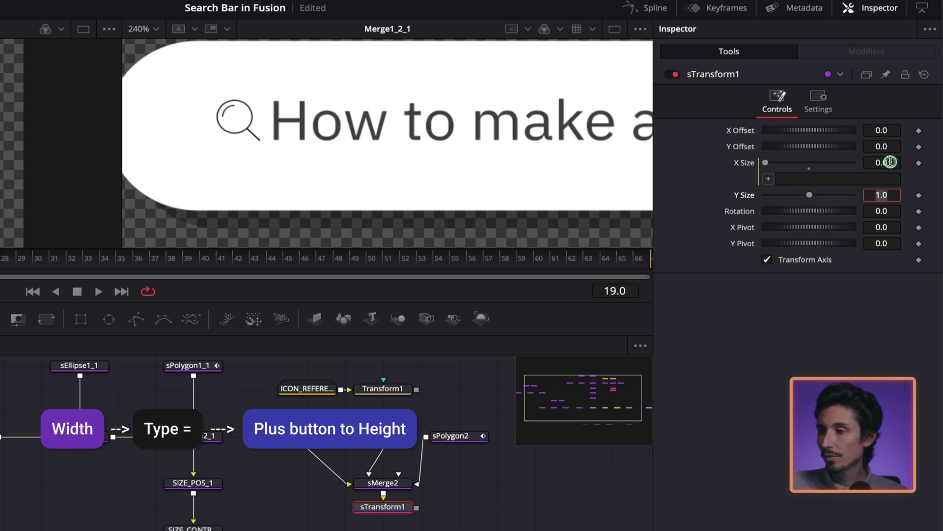
{"action": "left_click", "coordinate": [768, 178]}
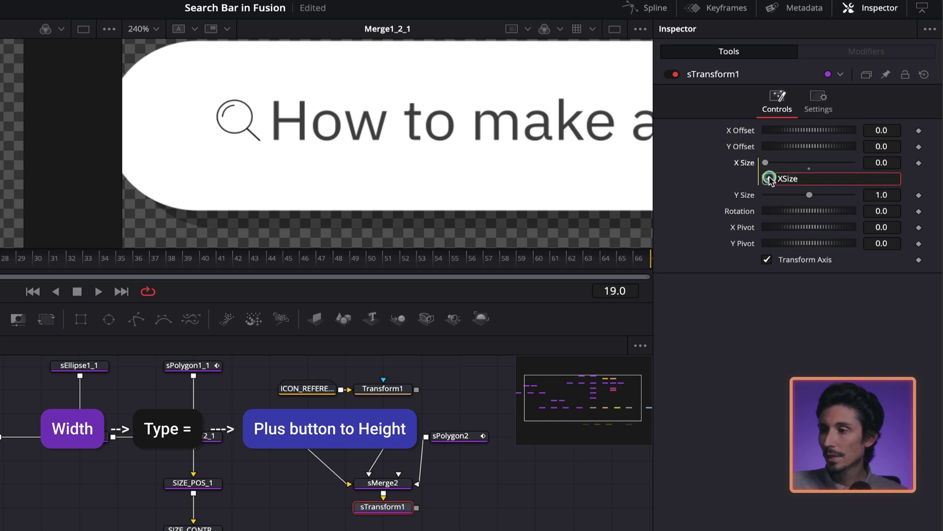
{"action": "left_click_drag", "start_coordinate": [769, 180], "coordinate": [841, 215]}
{"action": "key", "text": "1"}
{"action": "scroll", "coordinate": [322, 186], "scroll_direction": "up", "scroll_amount": 3}
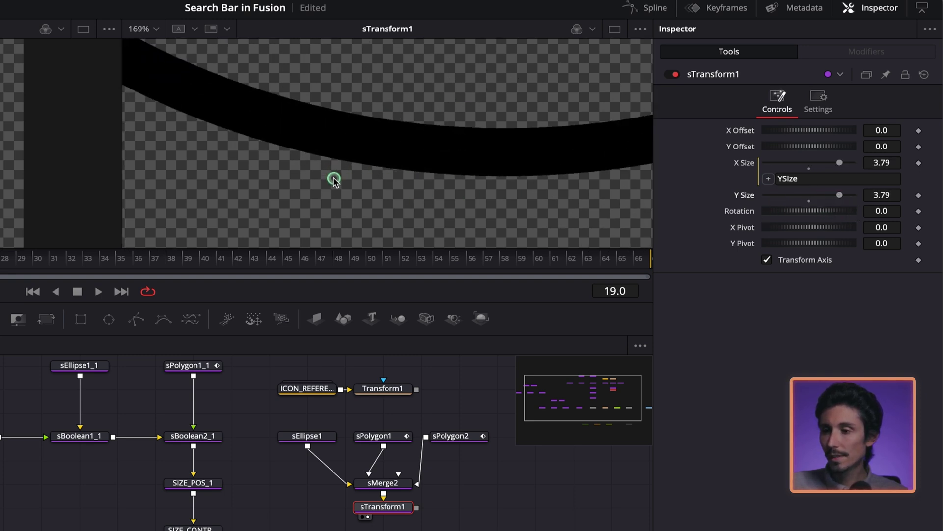
{"action": "scroll", "coordinate": [496, 150], "scroll_direction": "up", "scroll_amount": 2}
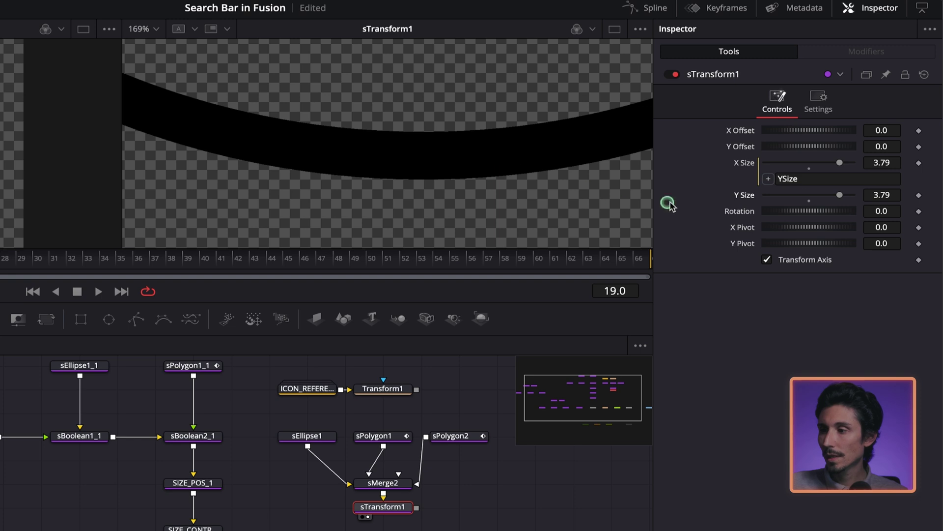
{"action": "left_click_drag", "start_coordinate": [839, 195], "coordinate": [876, 196]}
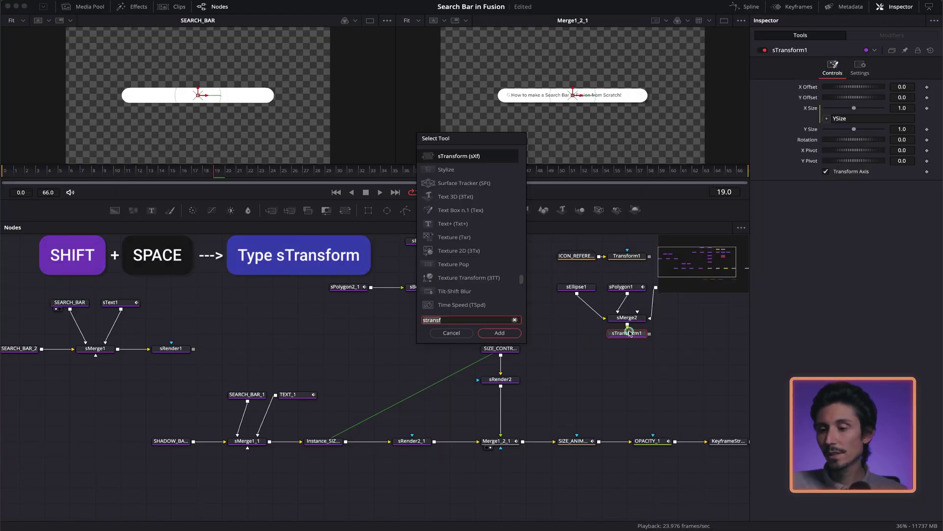
Add sTransform2 below sTransform1 and paste an instanced transform copy, moved to the right
{"action": "type", "text": "stransf"}
{"action": "key", "text": "Return"}
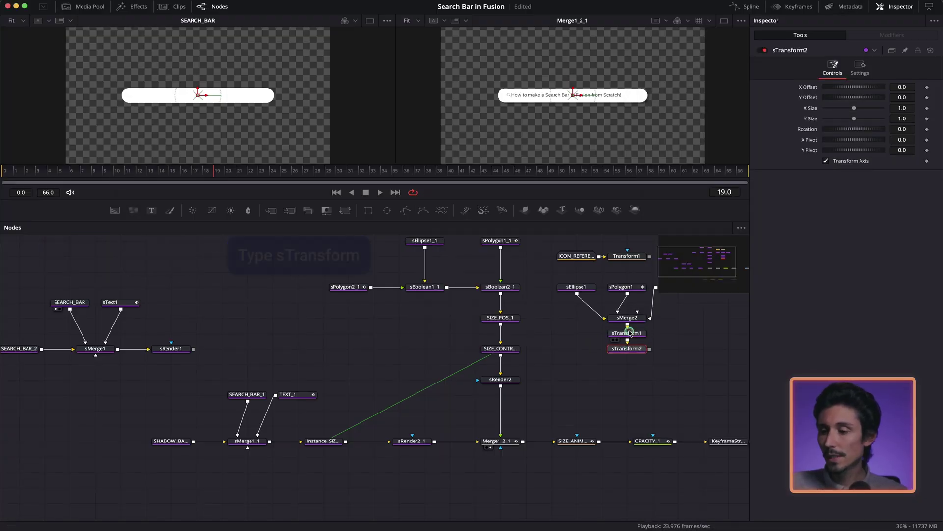
{"action": "left_click", "coordinate": [358, 388]}
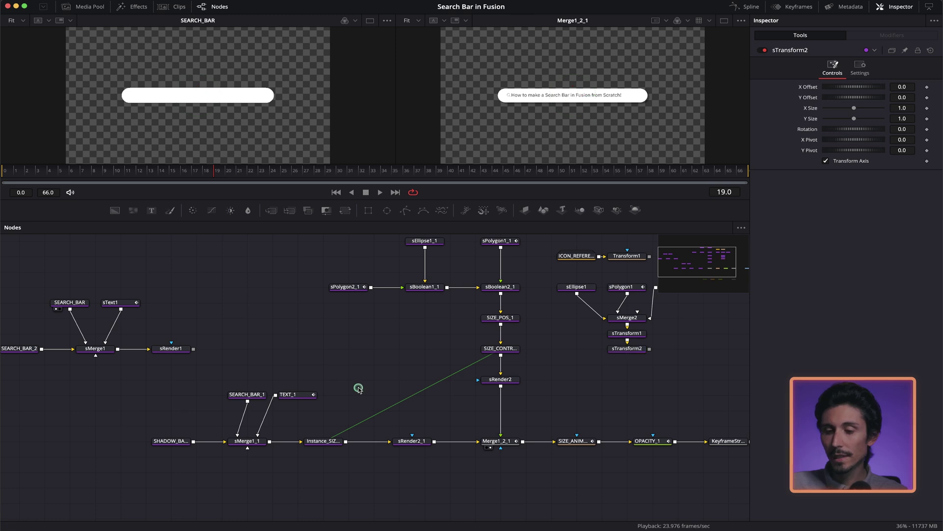
{"action": "right_click", "coordinate": [361, 383]}
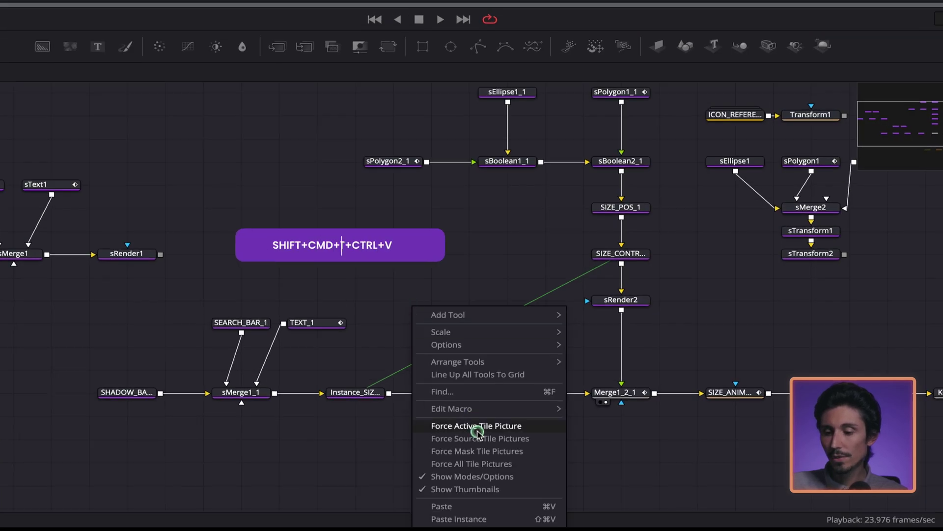
{"action": "left_click", "coordinate": [498, 521]}
{"action": "left_click_drag", "start_coordinate": [406, 308], "coordinate": [446, 309]}
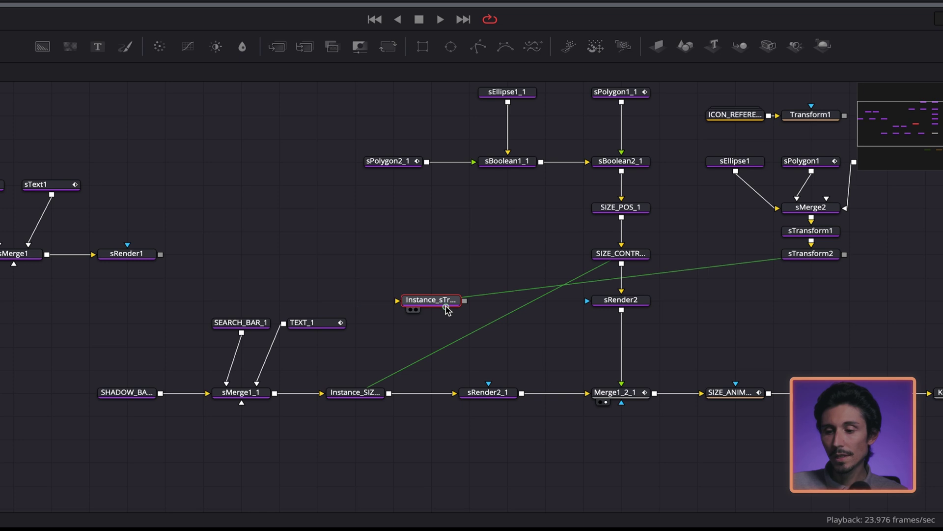
{"action": "left_click", "coordinate": [433, 306]}
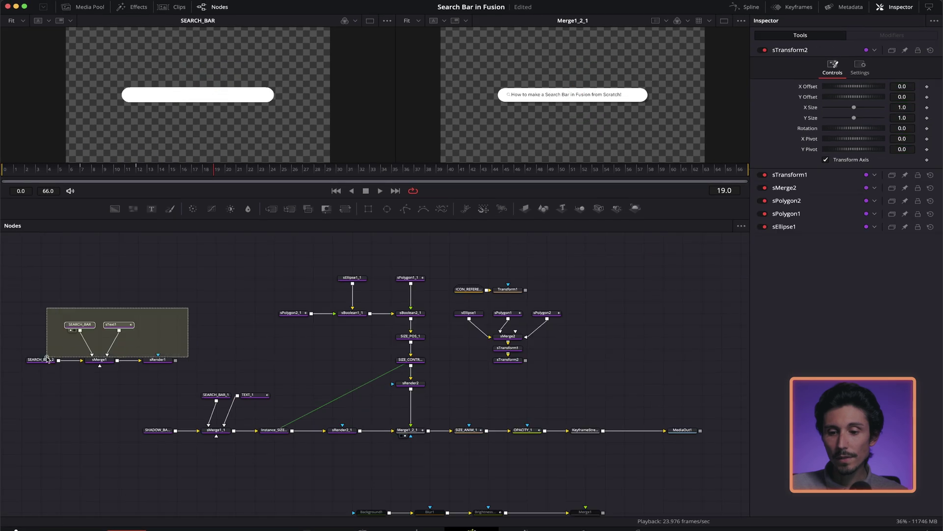
Box-select the SEARCH_BAR node group and move it beside sMerge2
{"action": "left_click_drag", "start_coordinate": [185, 145], "coordinate": [0, 271]}
{"action": "left_click_drag", "start_coordinate": [171, 257], "coordinate": [479, 256]}
{"action": "left_click_drag", "start_coordinate": [337, 361], "coordinate": [697, 349]}
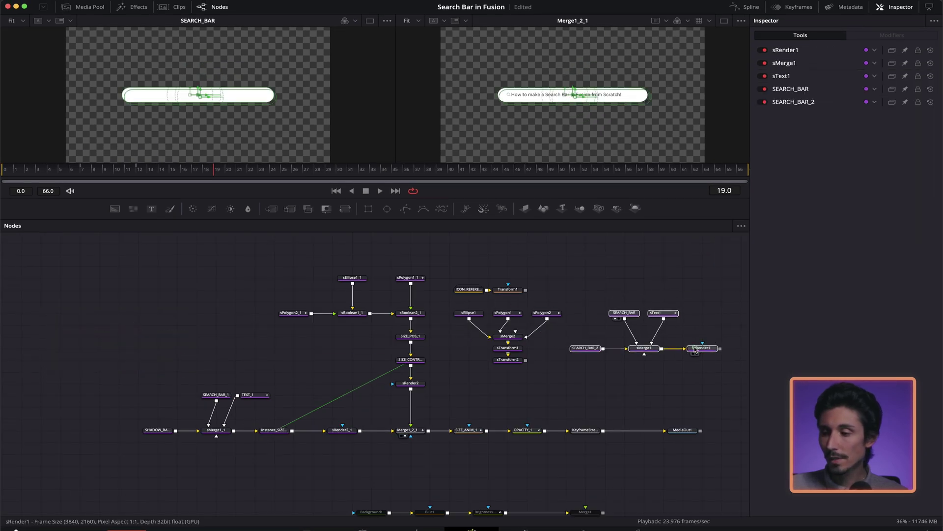
{"action": "scroll", "coordinate": [677, 350], "scroll_direction": "right", "scroll_amount": 5}
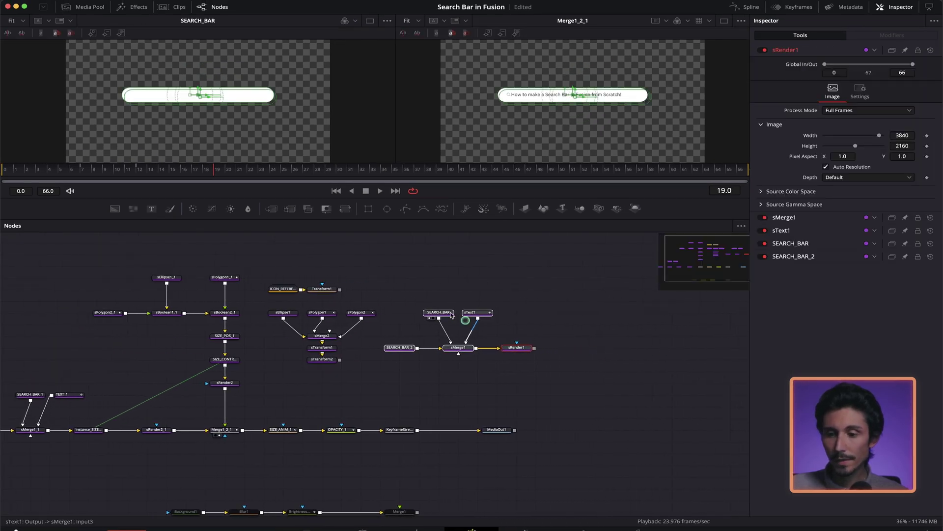
Paste an instance of SIZE_CONTROL_2 and insert it between sMerge1 and sRender1
{"action": "left_click", "coordinate": [568, 352]}
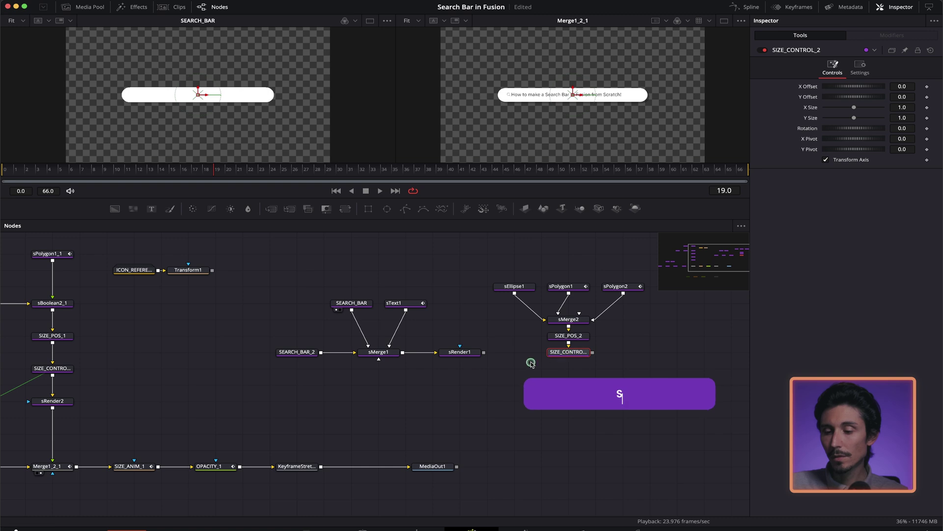
{"action": "right_click", "coordinate": [404, 387]}
{"action": "left_click", "coordinate": [436, 527]}
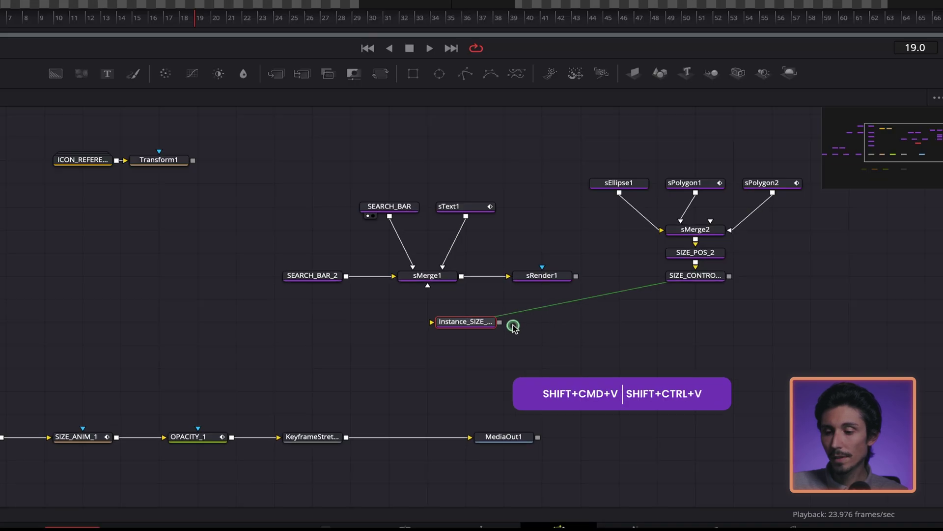
{"action": "left_click_drag", "start_coordinate": [460, 352], "coordinate": [486, 352]}
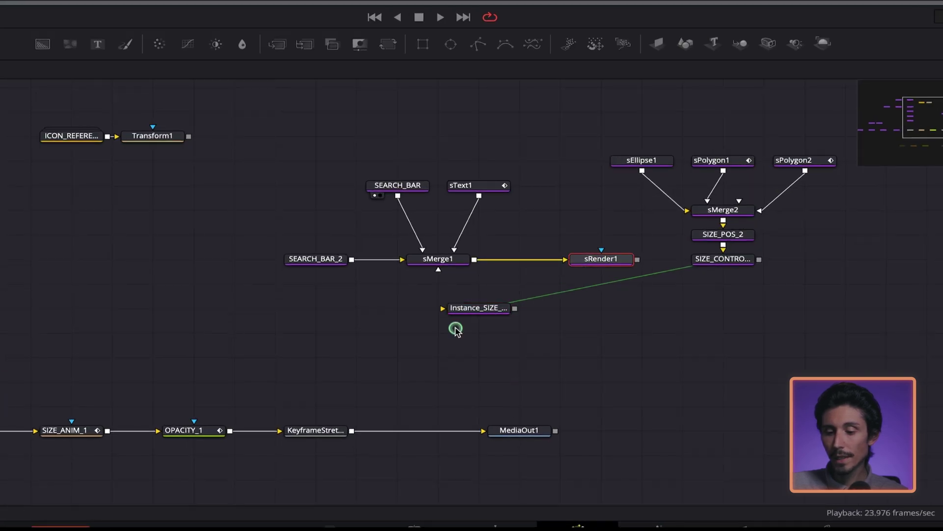
{"action": "left_click", "coordinate": [472, 308]}
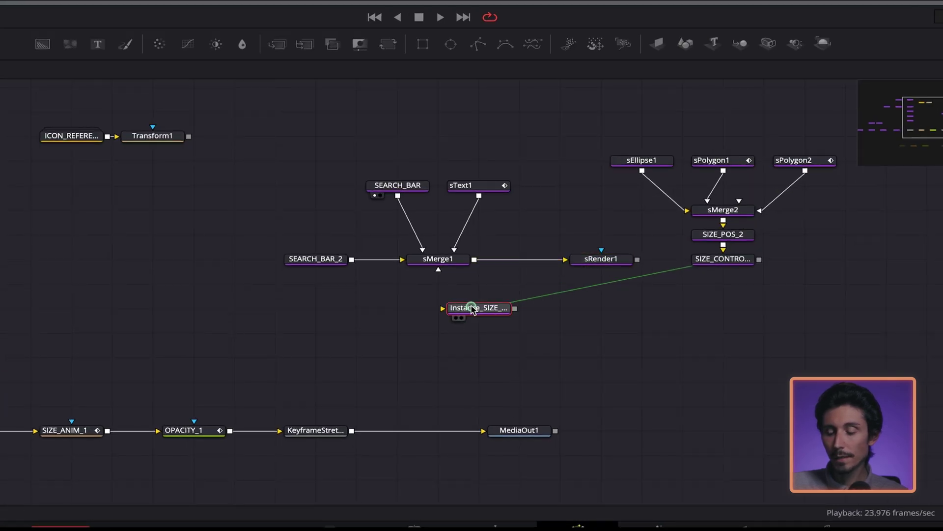
{"action": "left_click_drag", "start_coordinate": [472, 308], "coordinate": [517, 259]}
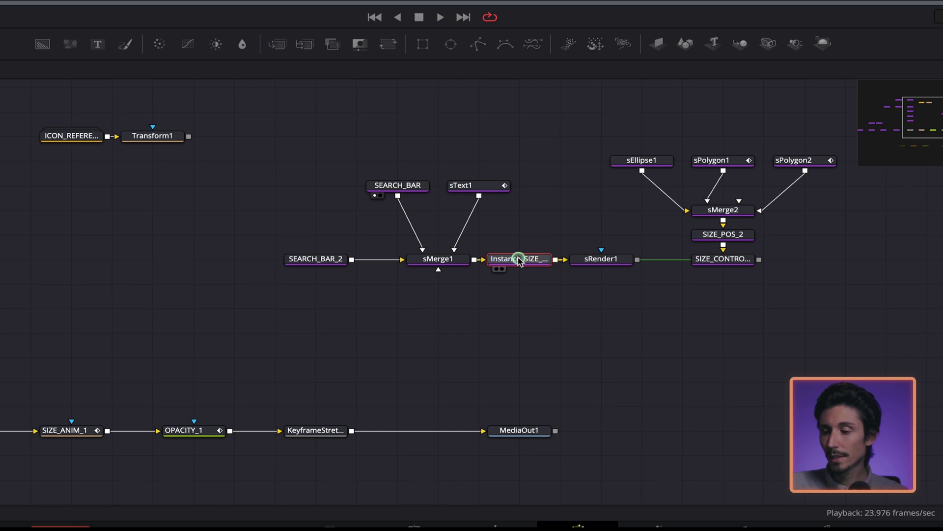
Add an sRender node after SIZE_CONTROL_2
{"action": "left_click", "coordinate": [734, 263]}
{"action": "key", "text": "shift+space"}
{"action": "type", "text": "stransf"}
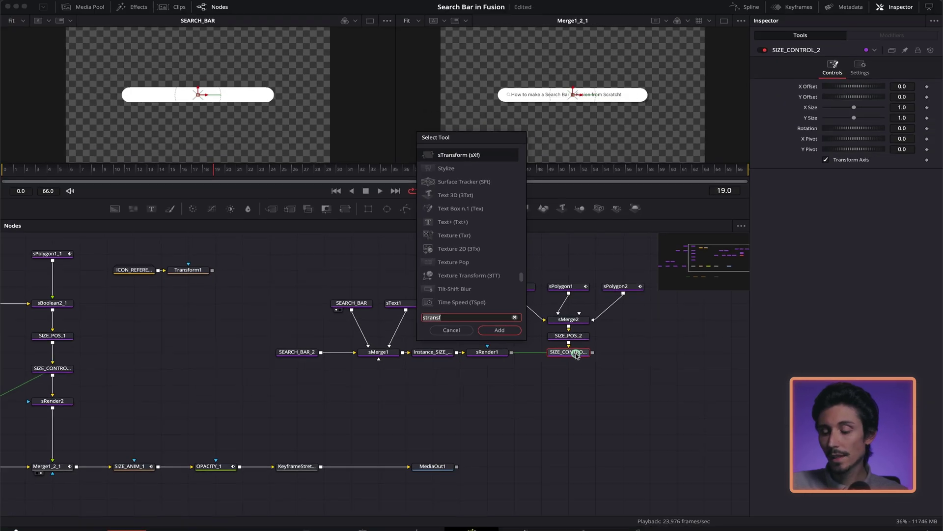
{"action": "key", "text": "BackSpace"}
{"action": "key", "text": "BackSpace"}
{"action": "key", "text": "BackSpace"}
{"action": "key", "text": "BackSpace"}
{"action": "key", "text": "BackSpace"}
{"action": "key", "text": "BackSpace"}
{"action": "type", "text": "rend"}
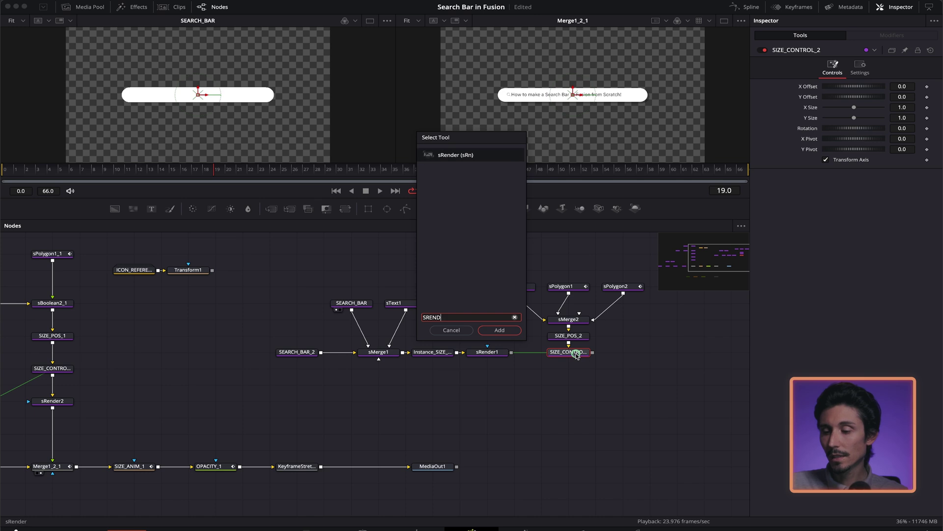
{"action": "key", "text": "Return"}
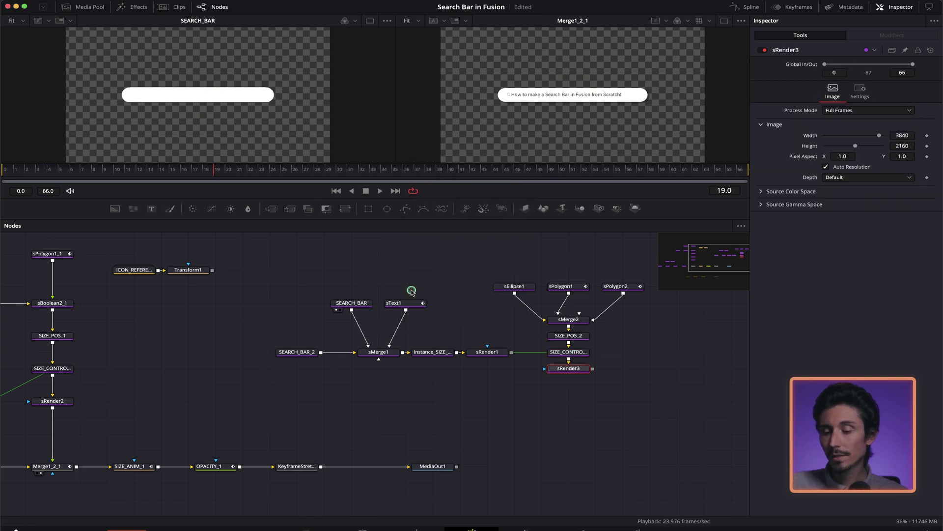
Shift the search-bar nodes down-left and connect the icon render toward sRender1
{"action": "left_click_drag", "start_coordinate": [266, 294], "coordinate": [479, 388]}
{"action": "left_click_drag", "start_coordinate": [488, 354], "coordinate": [490, 407]}
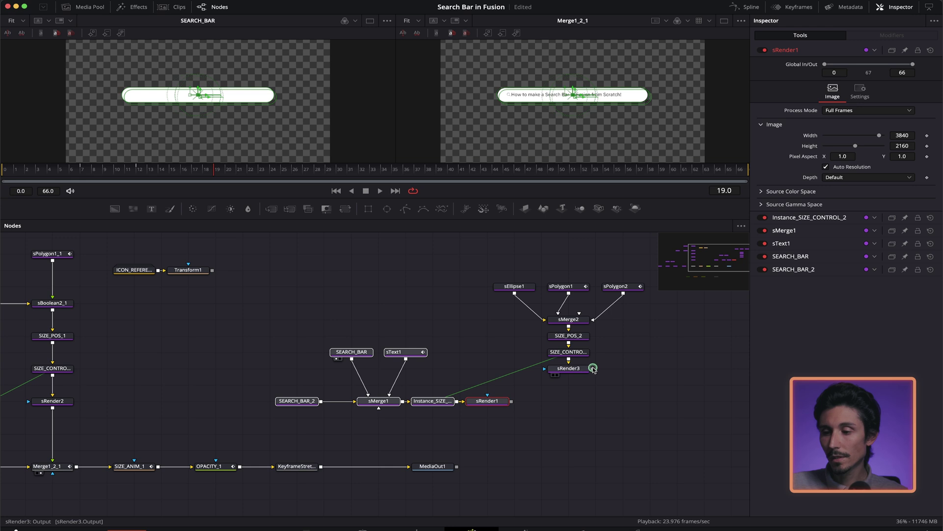
{"action": "left_click_drag", "start_coordinate": [592, 368], "coordinate": [511, 402]}
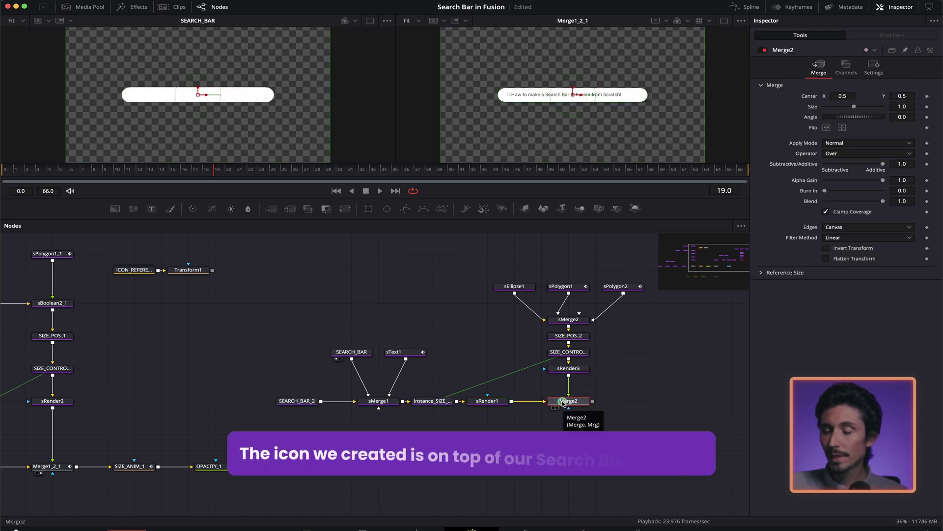
Merge the icon render over the search bar and shrink SIZE_POS_2's Y Size to about 0.13
{"action": "key", "text": "2"}
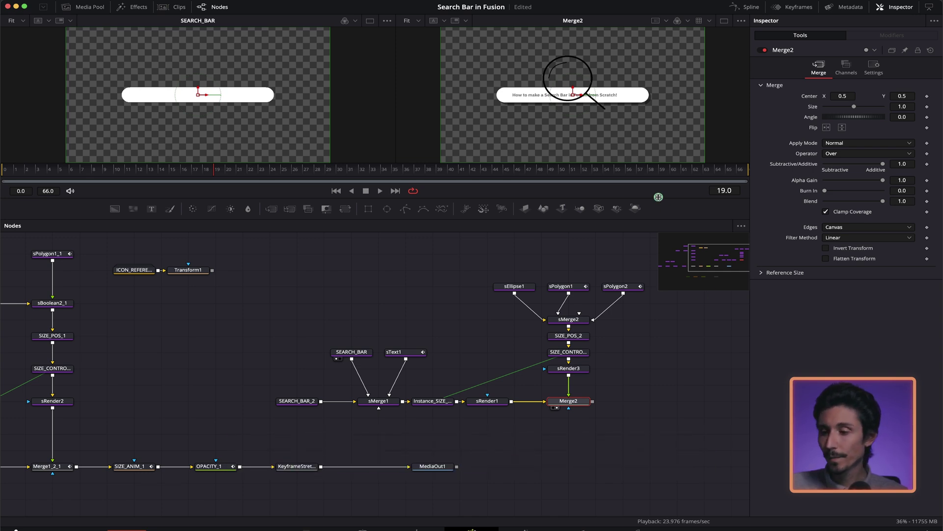
{"action": "left_click", "coordinate": [567, 337]}
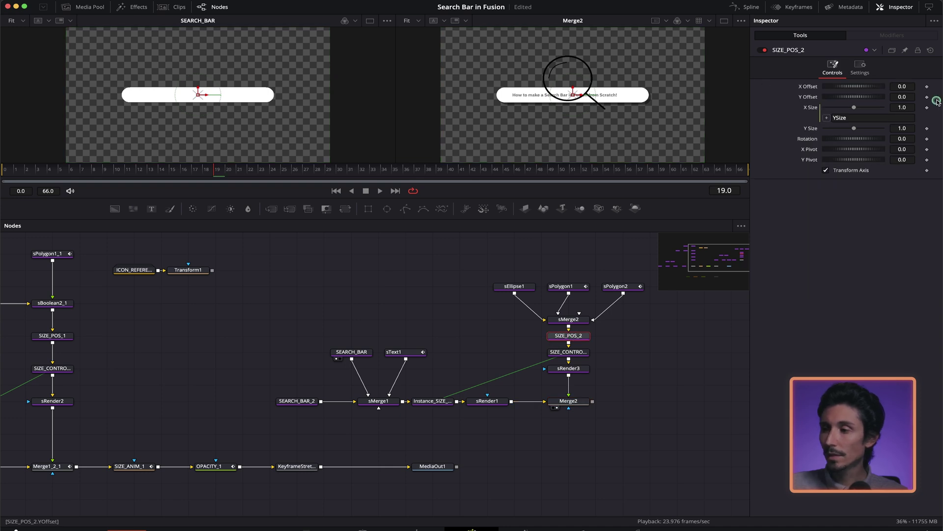
{"action": "left_click", "coordinate": [856, 128]}
{"action": "left_click_drag", "start_coordinate": [854, 128], "coordinate": [828, 129]}
{"action": "scroll", "coordinate": [572, 104], "scroll_direction": "up", "scroll_amount": 4}
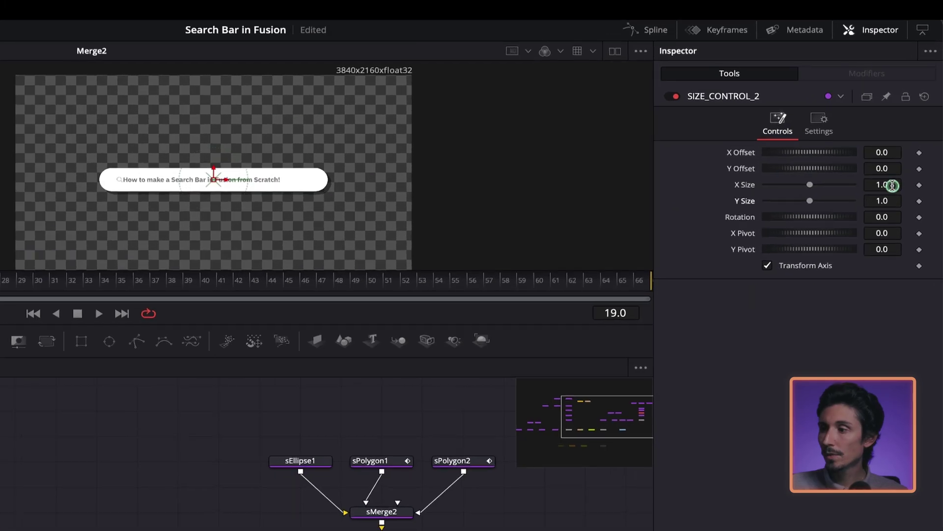
Link SIZE_CONTROL_2's X Size to its Y Size with an '=' expression
{"action": "left_click", "coordinate": [909, 109]}
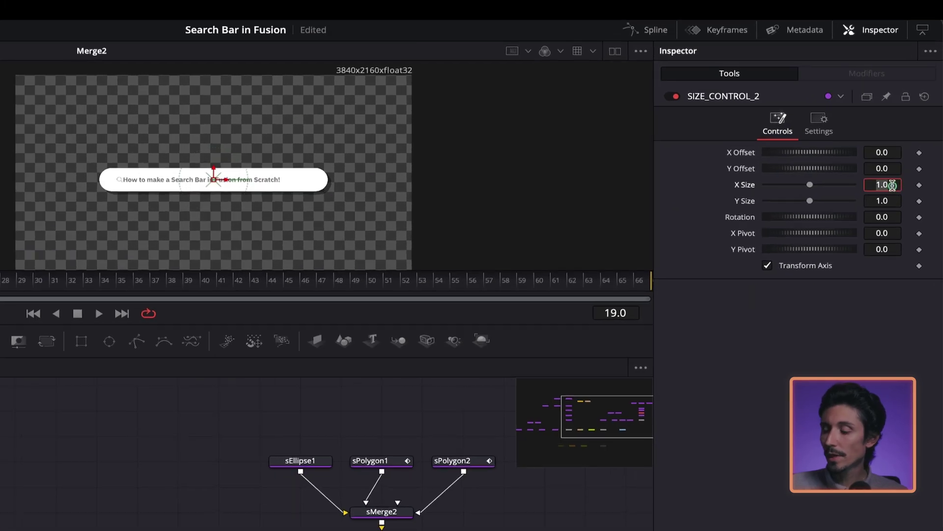
{"action": "type", "text": "="}
{"action": "key", "text": "Return"}
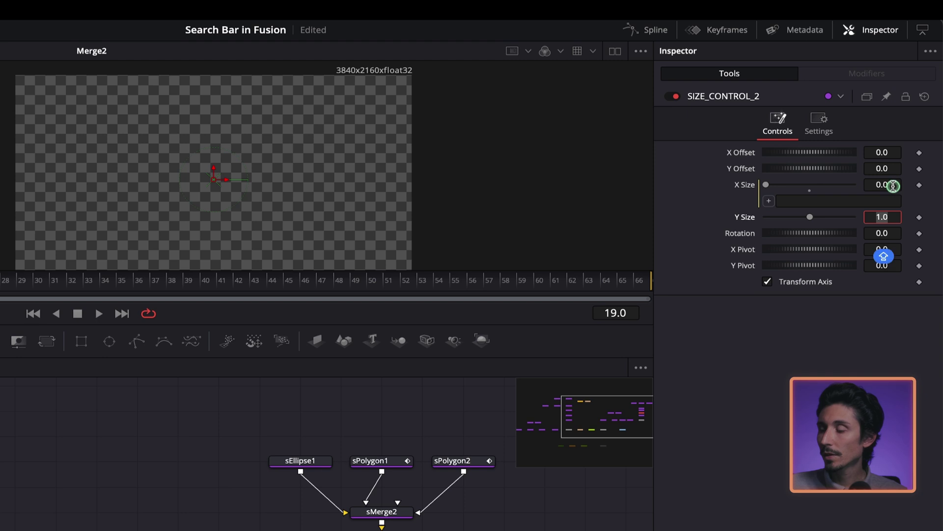
{"action": "left_click_drag", "start_coordinate": [769, 201], "coordinate": [747, 219]}
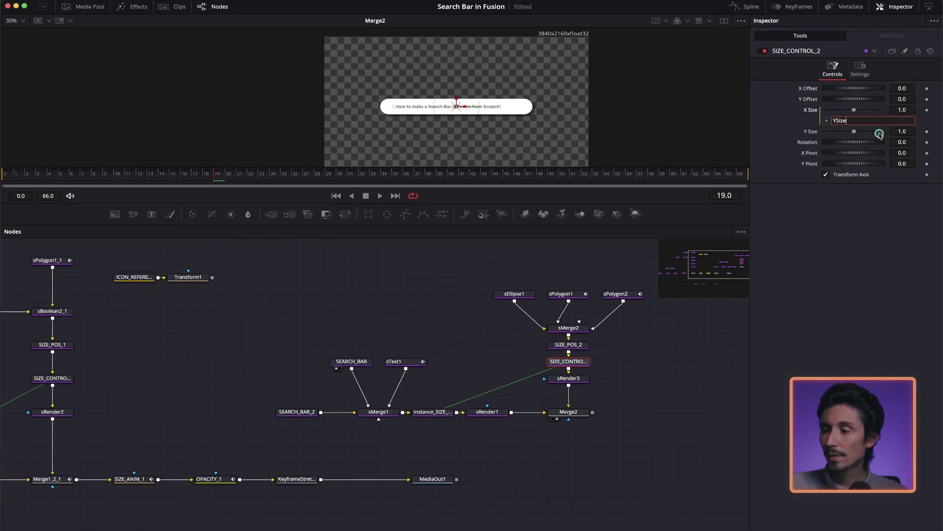
Scale the icon up and set X Offset to 0.928, placing it left of the title
{"action": "left_click_drag", "start_coordinate": [854, 131], "coordinate": [877, 132]}
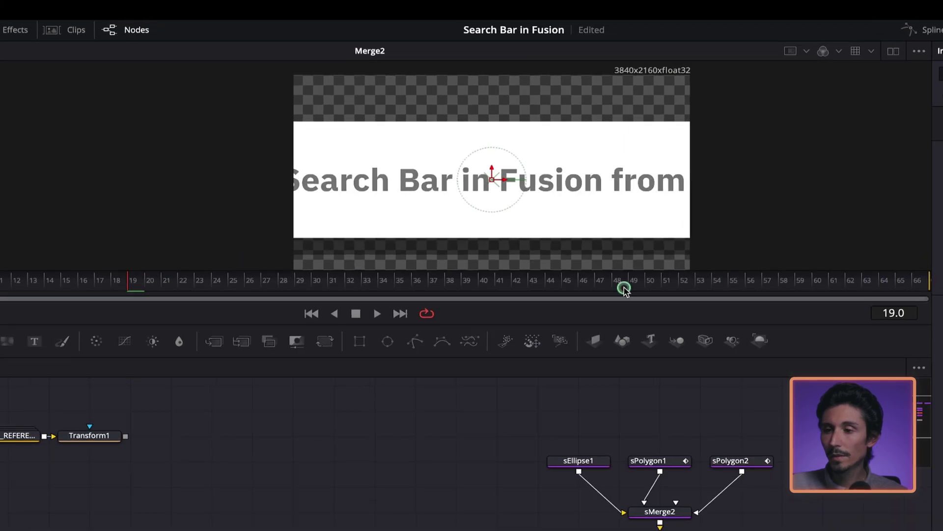
{"action": "scroll", "coordinate": [543, 224], "scroll_direction": "up", "scroll_amount": 2}
{"action": "left_click_drag", "start_coordinate": [552, 143], "coordinate": [553, 148]}
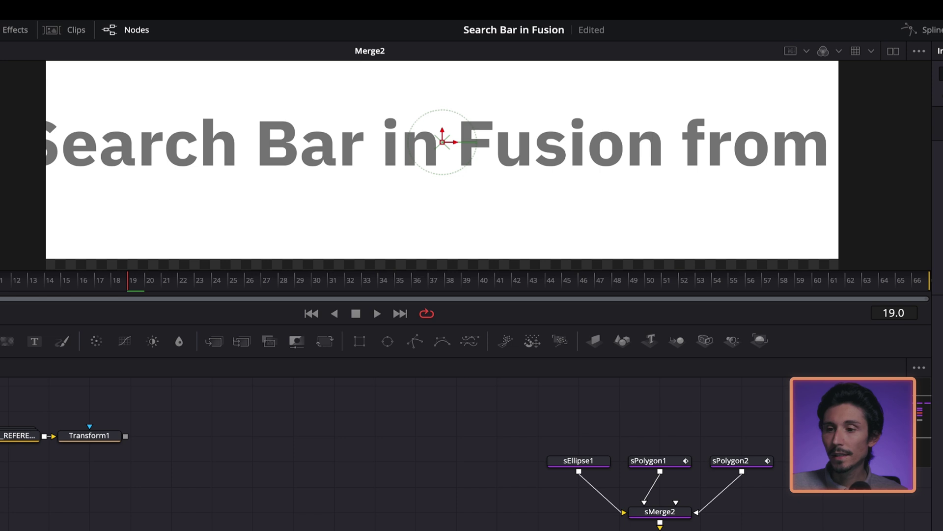
{"action": "left_click_drag", "start_coordinate": [862, 89], "coordinate": [879, 96]}
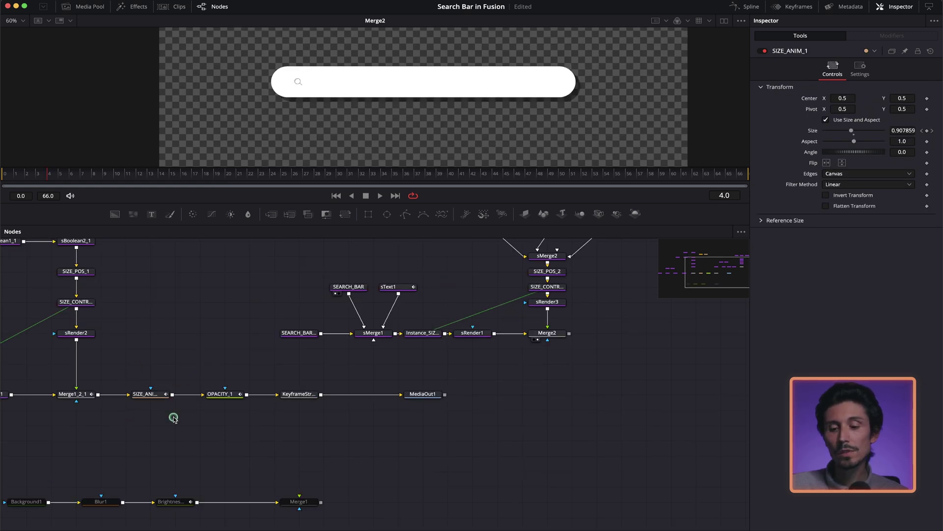
Add a Transform node after Merge2
{"action": "left_click", "coordinate": [153, 398]}
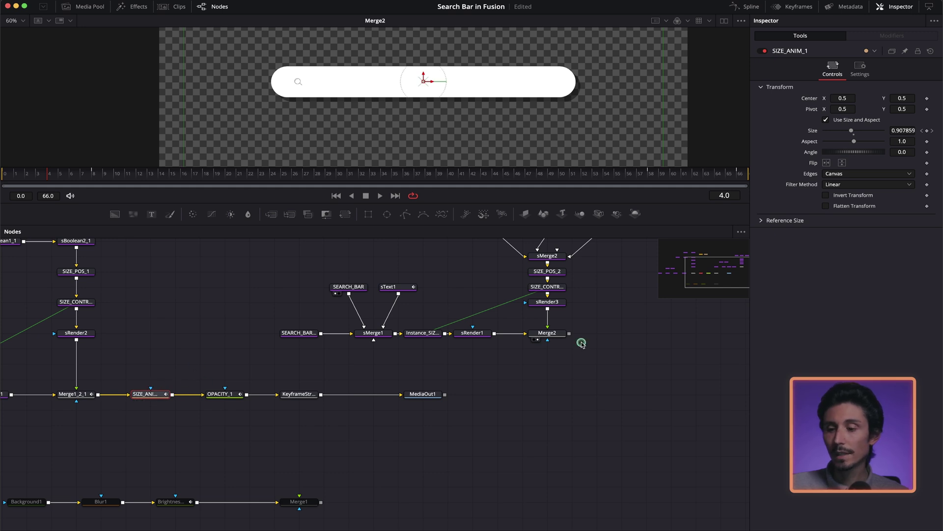
{"action": "left_click", "coordinate": [545, 333]}
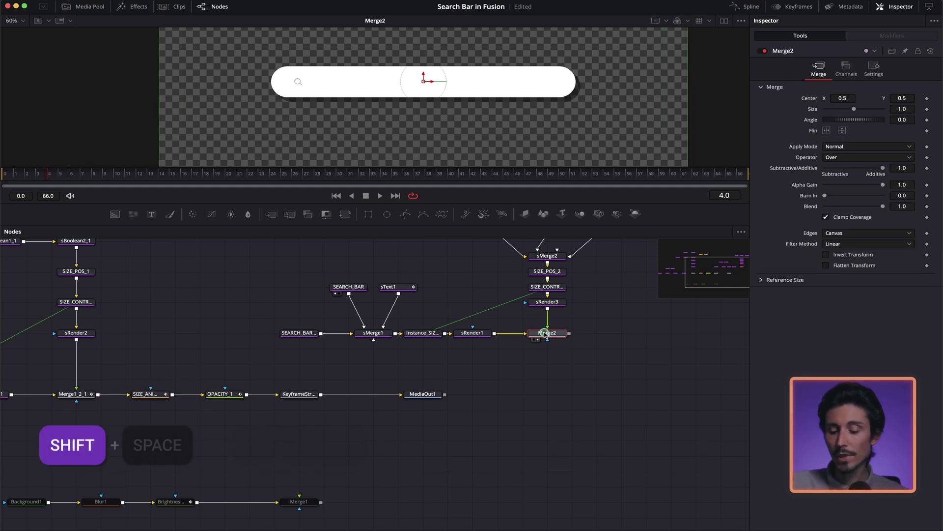
{"action": "key", "text": "shift+space"}
{"action": "type", "text": "TRANSFORM"}
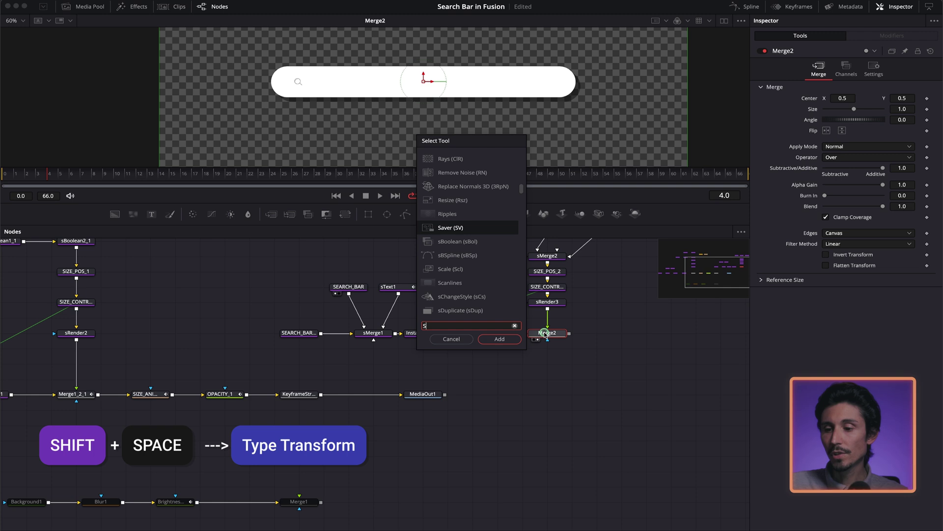
{"action": "key", "text": "Return"}
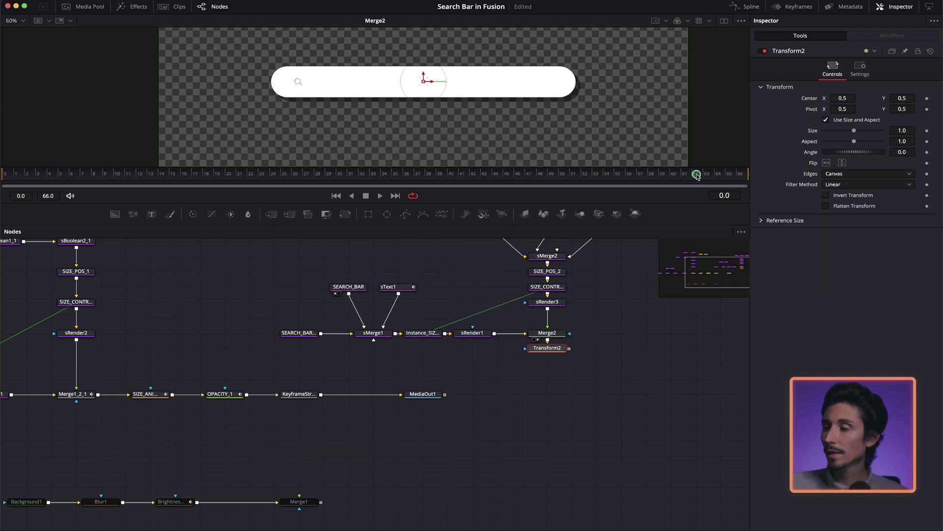
Keyframe Transform2's Size at 1.0 on frame 8 and 0 on frame 0, then view its output
{"action": "left_click", "coordinate": [928, 130]}
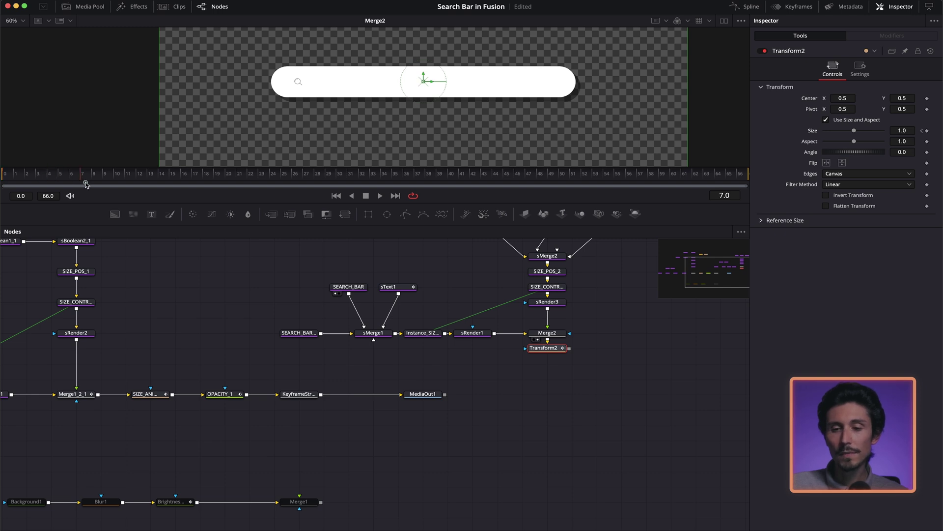
{"action": "key", "text": "F4"}
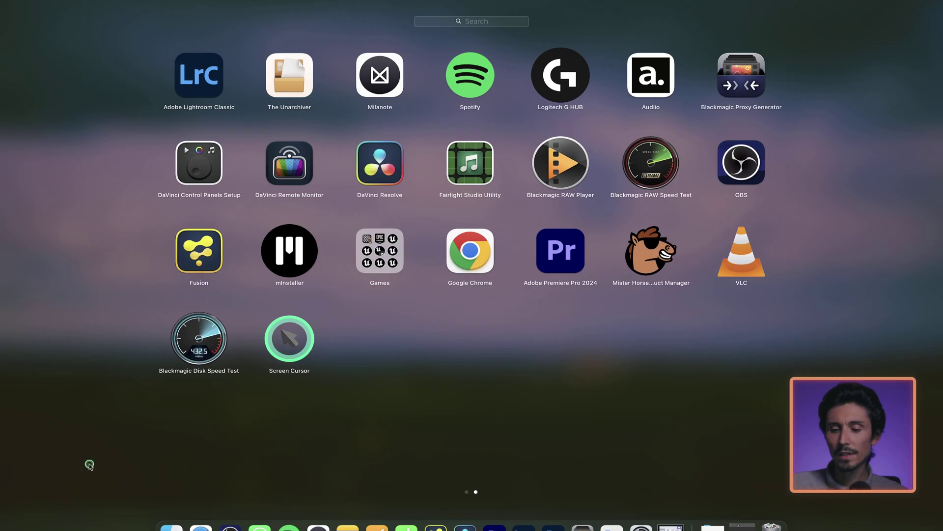
{"action": "key", "text": "Escape"}
{"action": "left_click", "coordinate": [150, 392]}
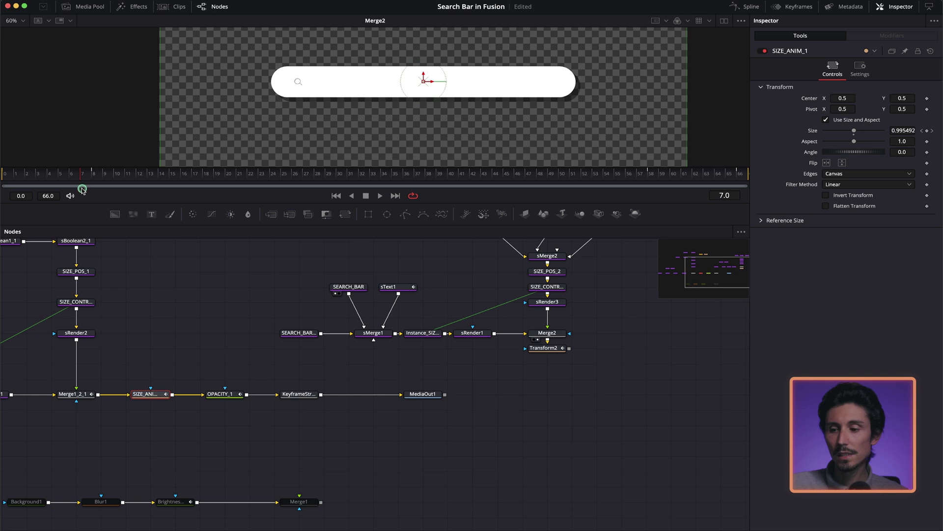
{"action": "left_click", "coordinate": [97, 182]}
{"action": "left_click", "coordinate": [549, 347]}
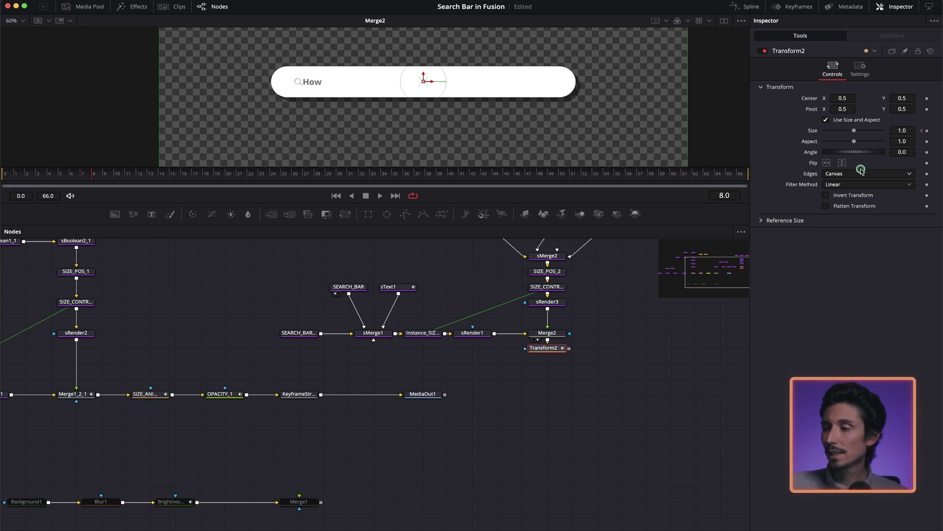
{"action": "left_click", "coordinate": [923, 131]}
{"action": "key", "text": "shift+Left"}
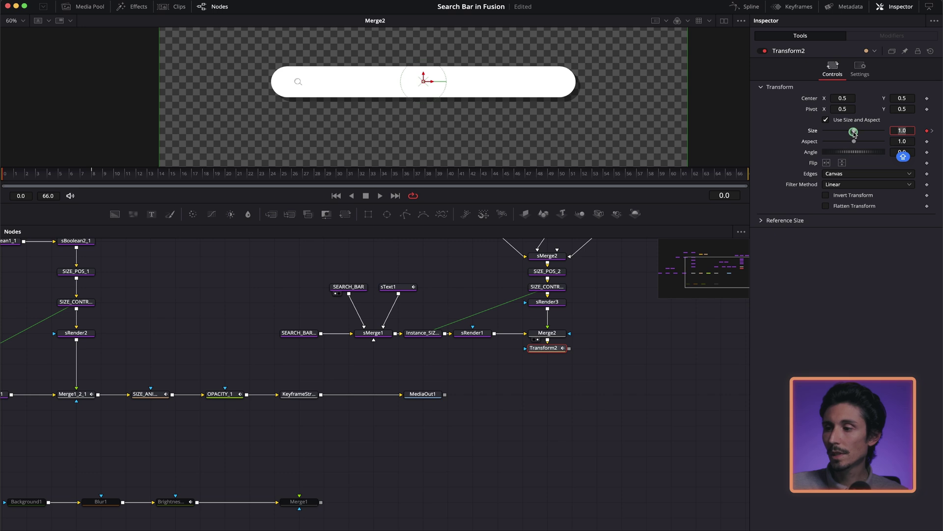
{"action": "left_click_drag", "start_coordinate": [854, 132], "coordinate": [812, 129]}
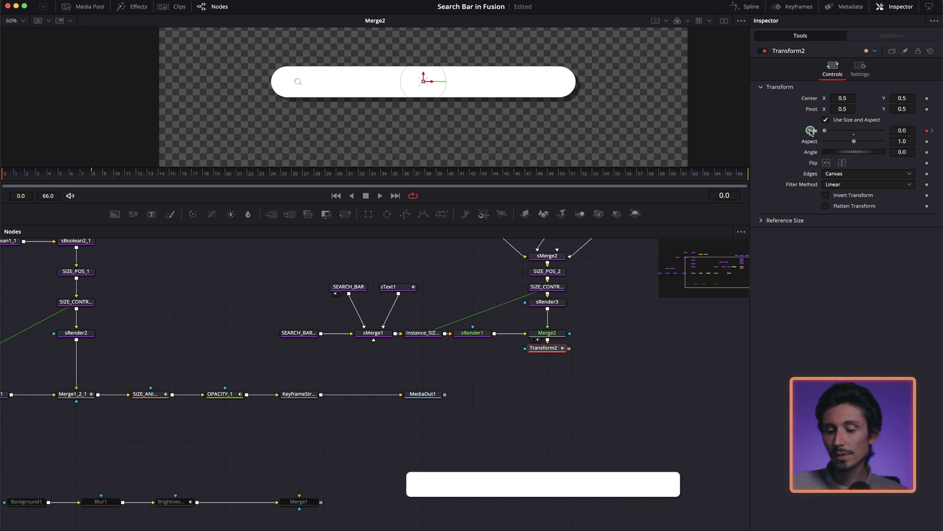
{"action": "key", "text": "2"}
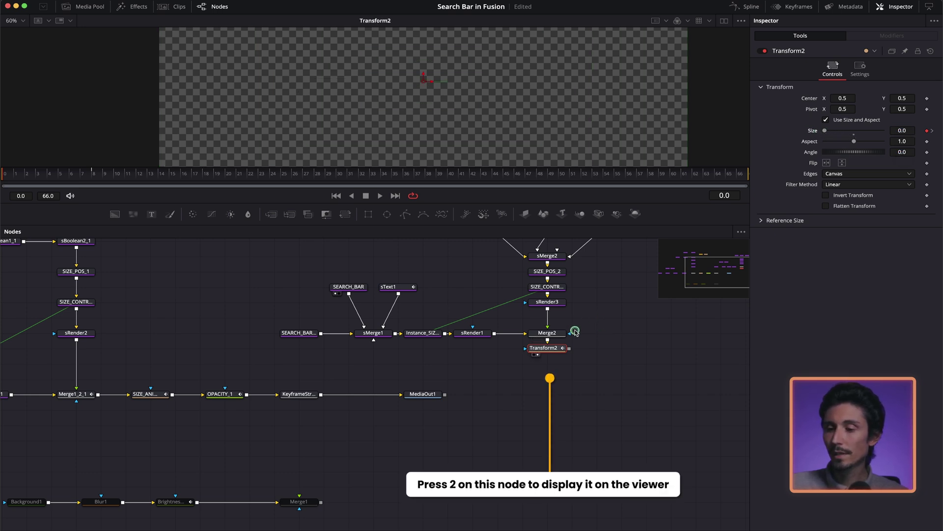
{"action": "left_click_drag", "start_coordinate": [544, 348], "coordinate": [543, 359]}
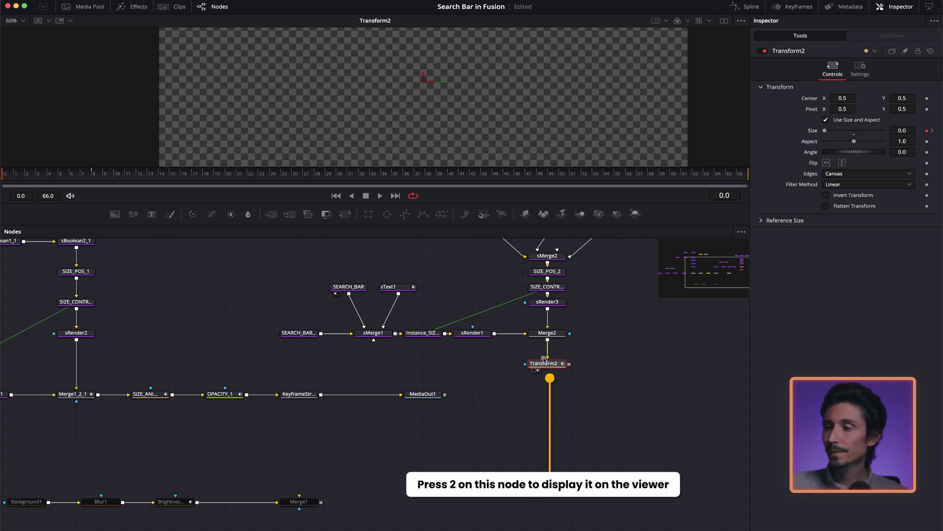
Smooth both Size keyframes in the Spline editor for an eased curve
{"action": "left_click", "coordinate": [744, 7]}
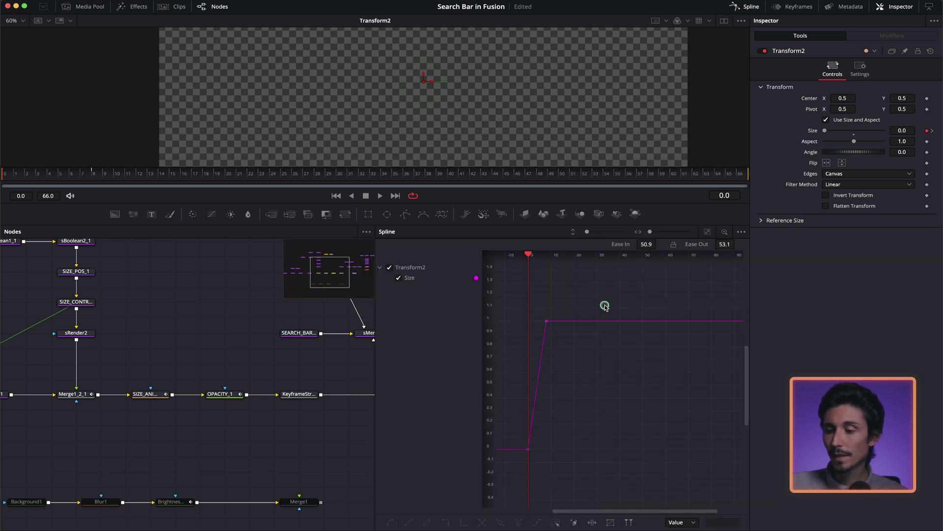
{"action": "left_click_drag", "start_coordinate": [604, 305], "coordinate": [489, 486]}
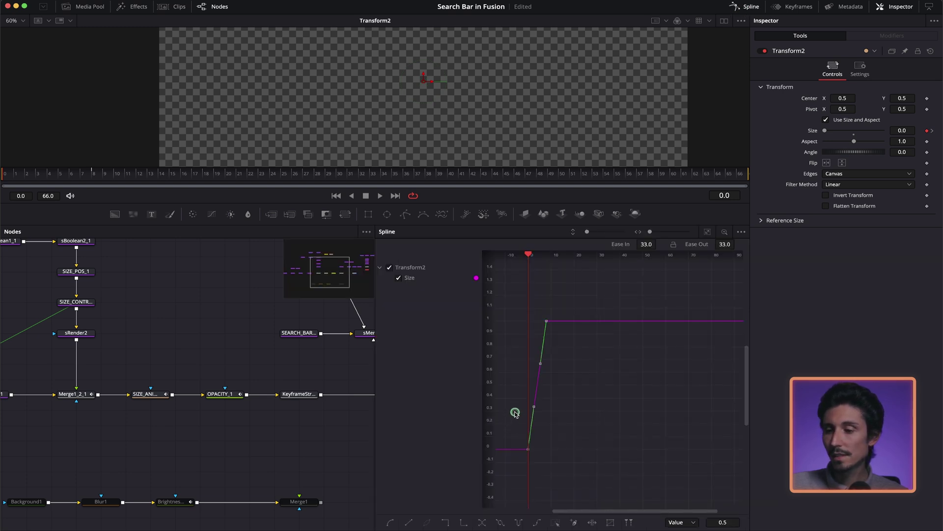
{"action": "key", "text": "s"}
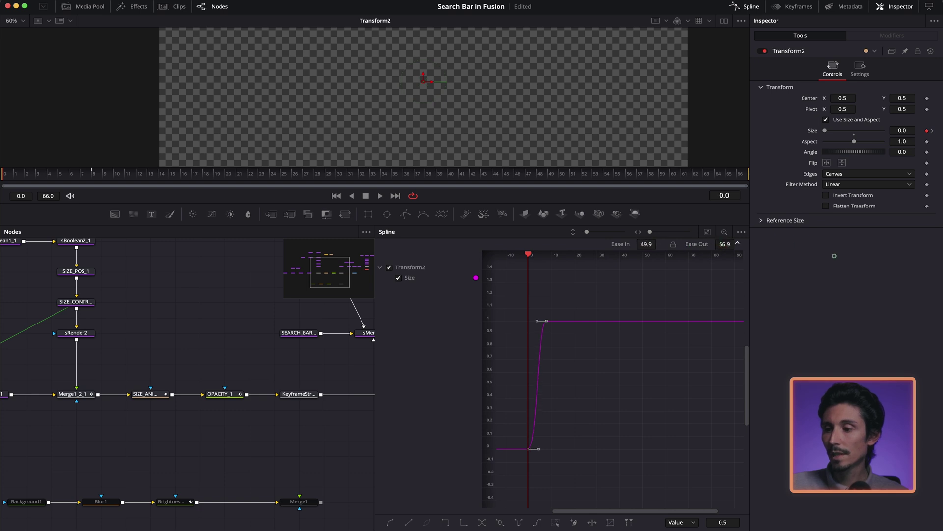
{"action": "left_click", "coordinate": [740, 7]}
Play the animation from frame 5 to preview the eased scale-in
{"action": "left_click", "coordinate": [65, 176]}
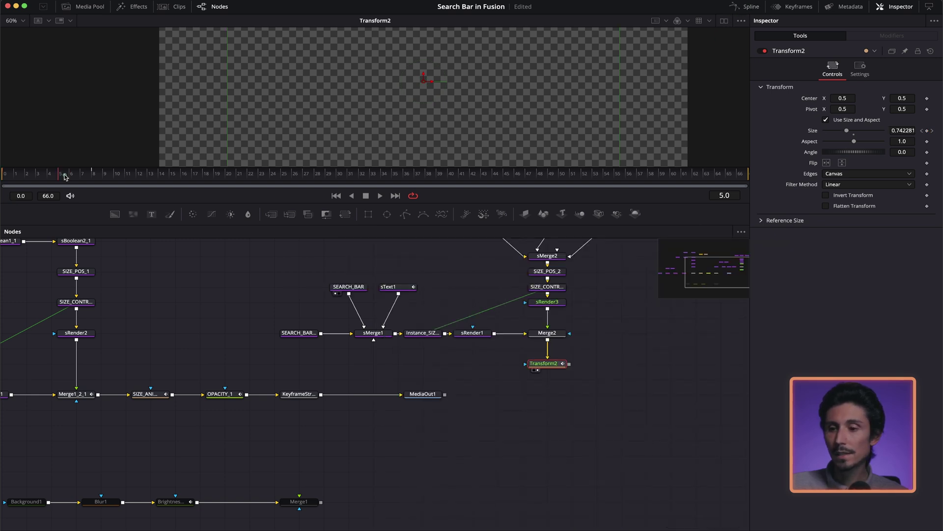
{"action": "left_click", "coordinate": [375, 196]}
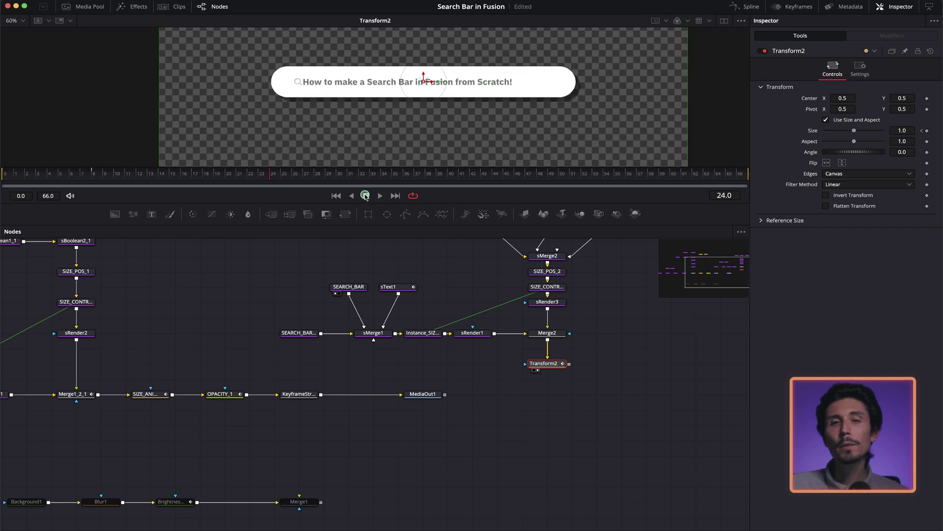
{"action": "left_click", "coordinate": [365, 196]}
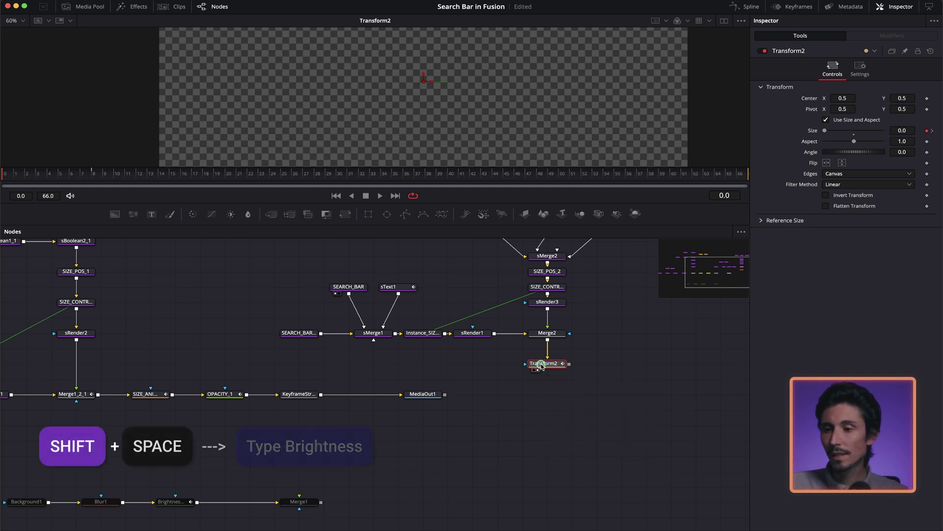
Add a Brightness / Contrast node after Transform2 via the tool search (BRIG)
{"action": "key", "text": "shift+space"}
{"action": "type", "text": "BRIG"}
{"action": "key", "text": "Return"}
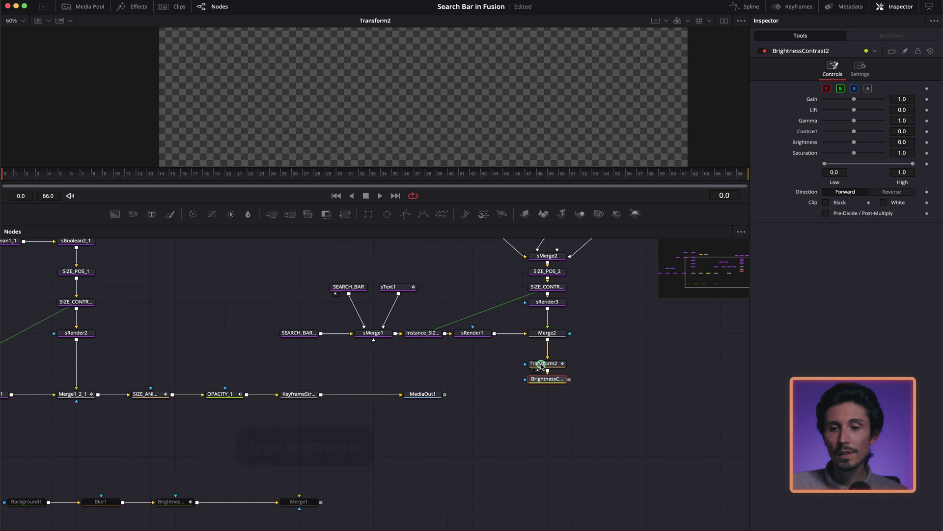
Keyframe Gain at 1.0 on frame 8 and 0.0 on frame 0, with Pre-Divide/Post-Multiply on
{"action": "left_click_drag", "start_coordinate": [55, 178], "coordinate": [95, 179]}
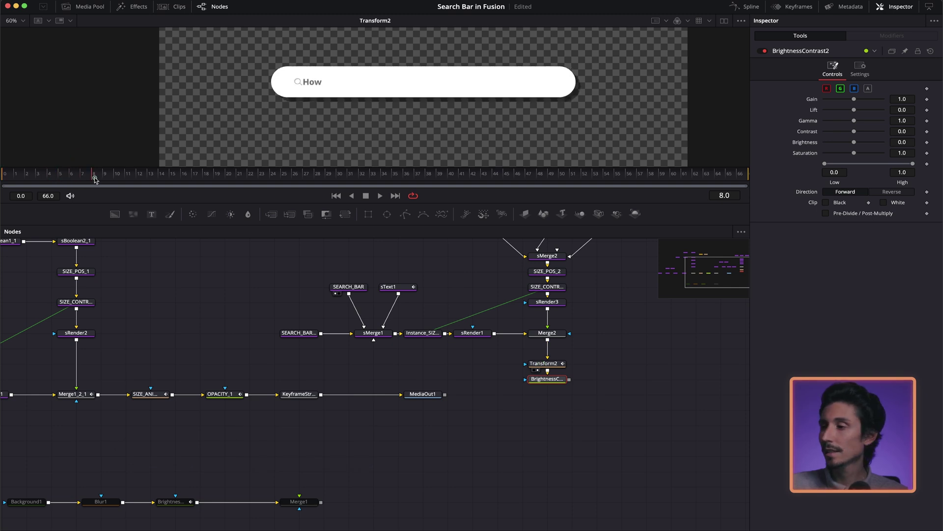
{"action": "left_click", "coordinate": [926, 100]}
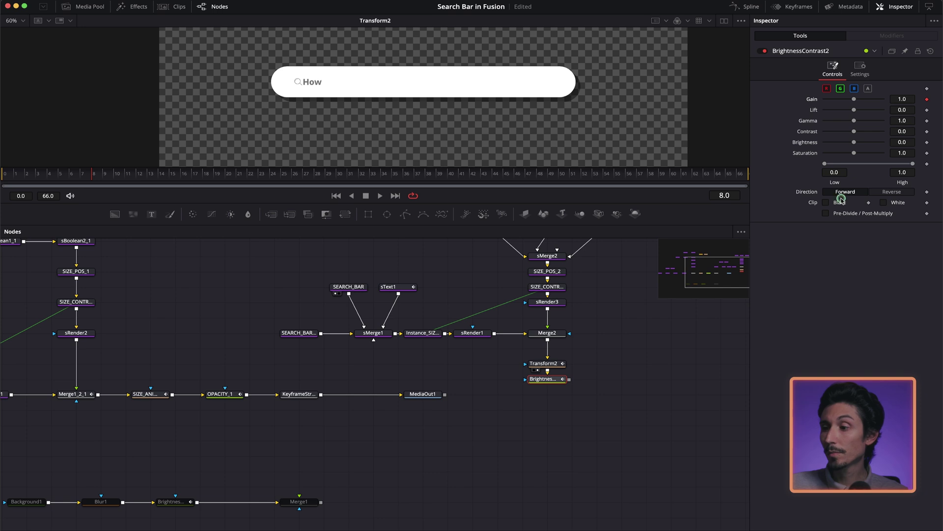
{"action": "left_click", "coordinate": [826, 213]}
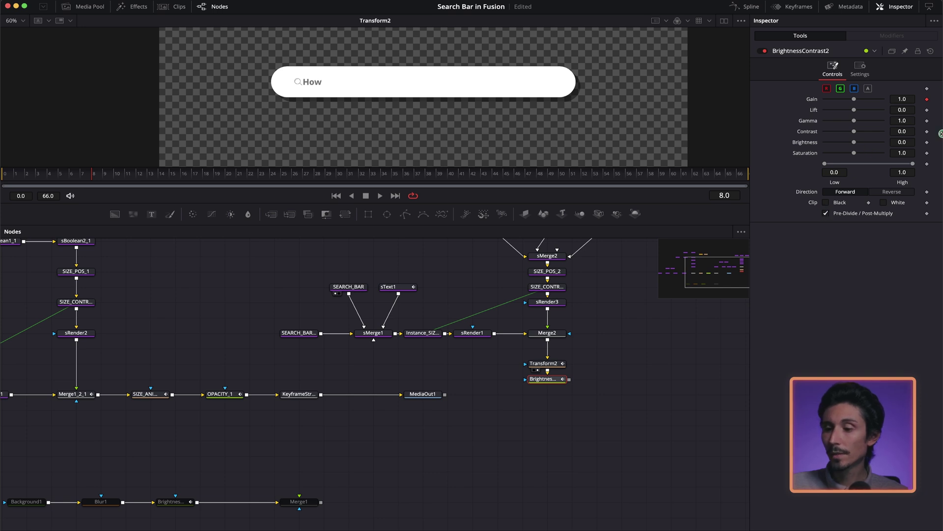
{"action": "key", "text": "1"}
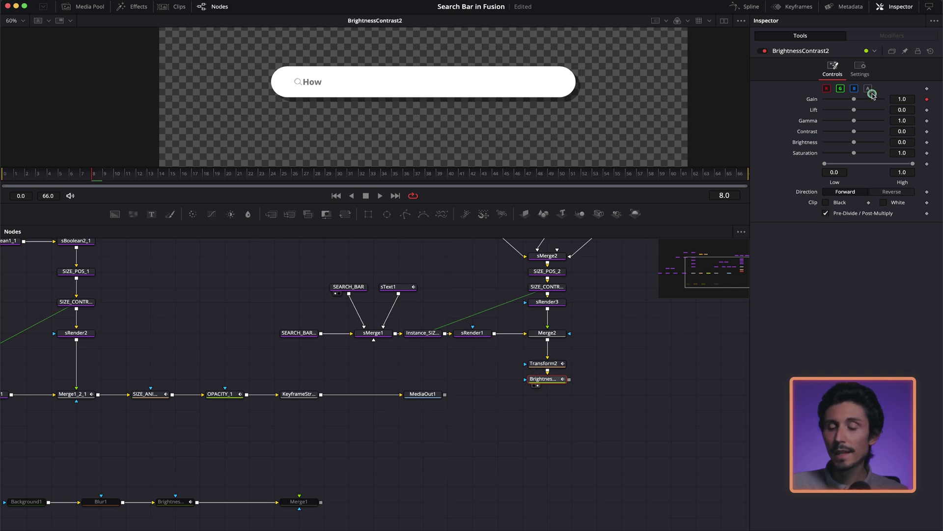
{"action": "left_click_drag", "start_coordinate": [101, 176], "coordinate": [1, 171]}
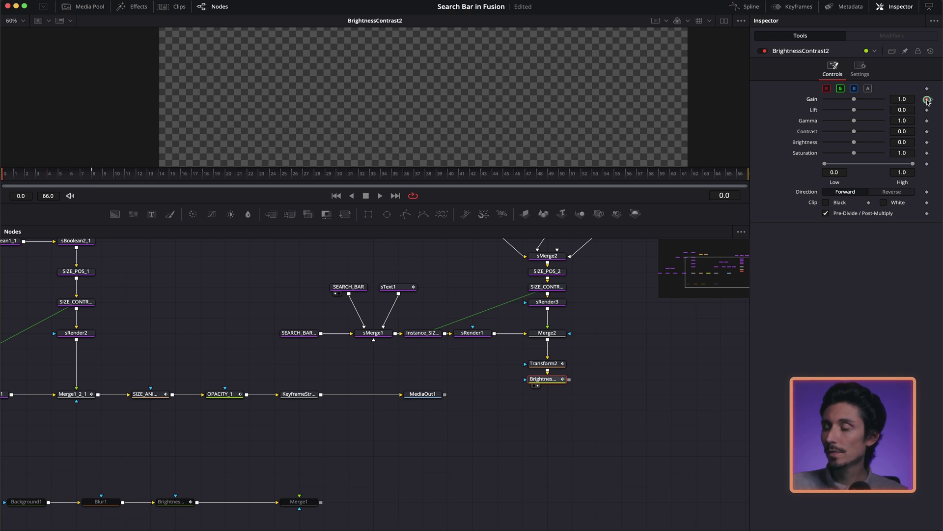
{"action": "left_click_drag", "start_coordinate": [852, 99], "coordinate": [840, 100]}
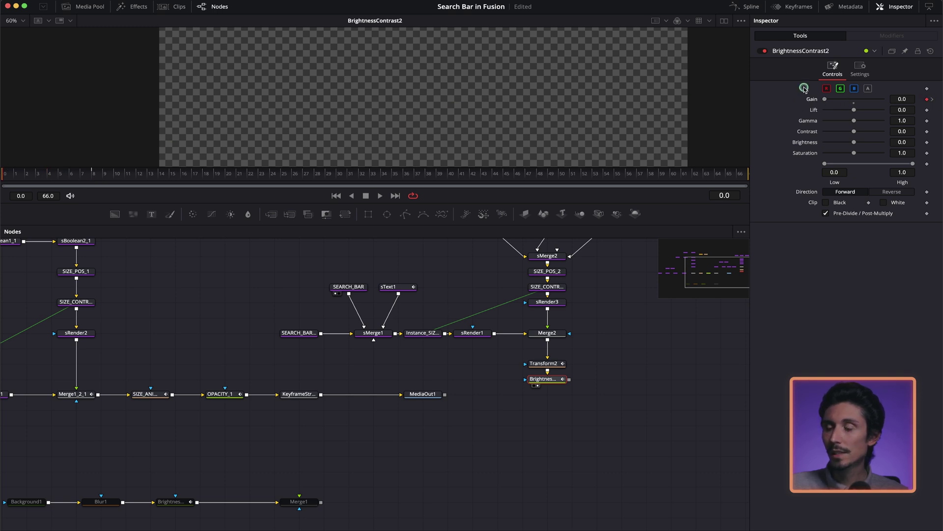
Smooth both Gain keyframes in the Spline editor and adjust their ease in and out
{"action": "left_click", "coordinate": [745, 7]}
{"action": "left_click", "coordinate": [389, 274]}
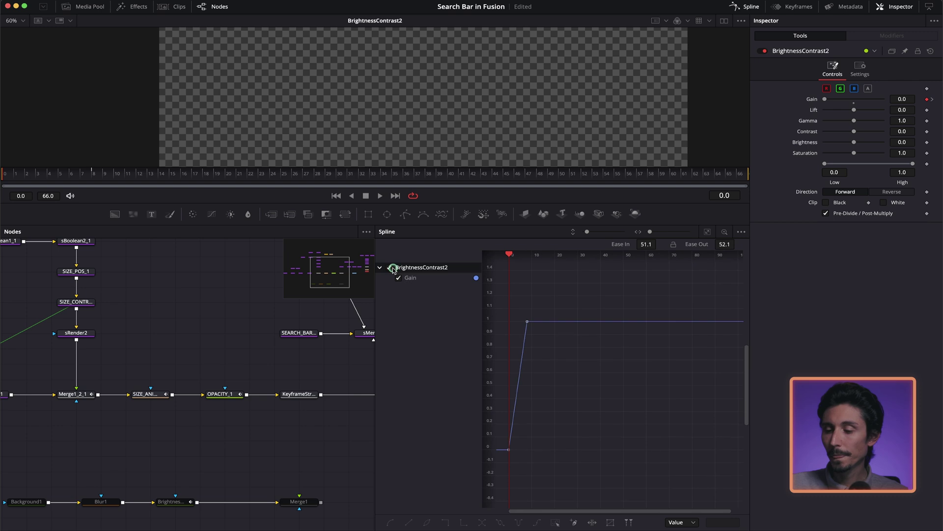
{"action": "left_click_drag", "start_coordinate": [584, 293], "coordinate": [495, 460]}
{"action": "key", "text": "s"}
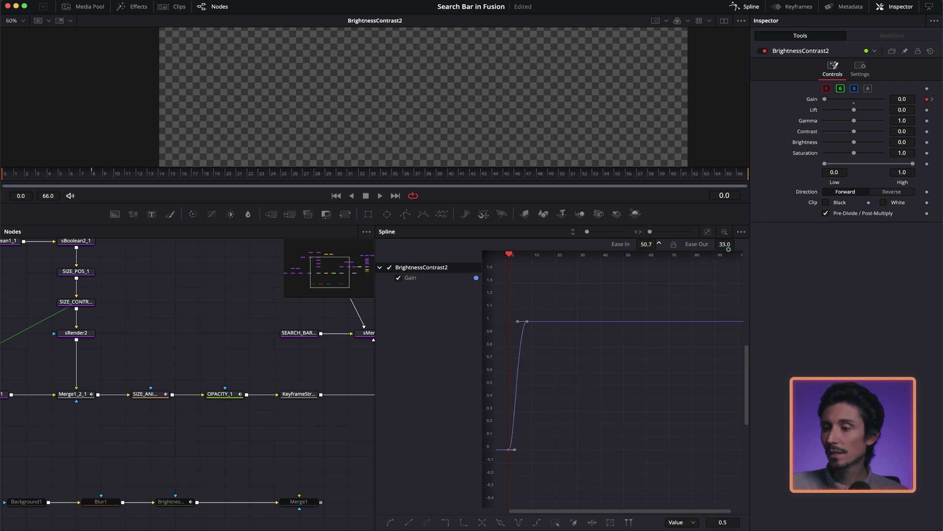
{"action": "left_click_drag", "start_coordinate": [658, 244], "coordinate": [661, 244]}
{"action": "left_click", "coordinate": [721, 244]}
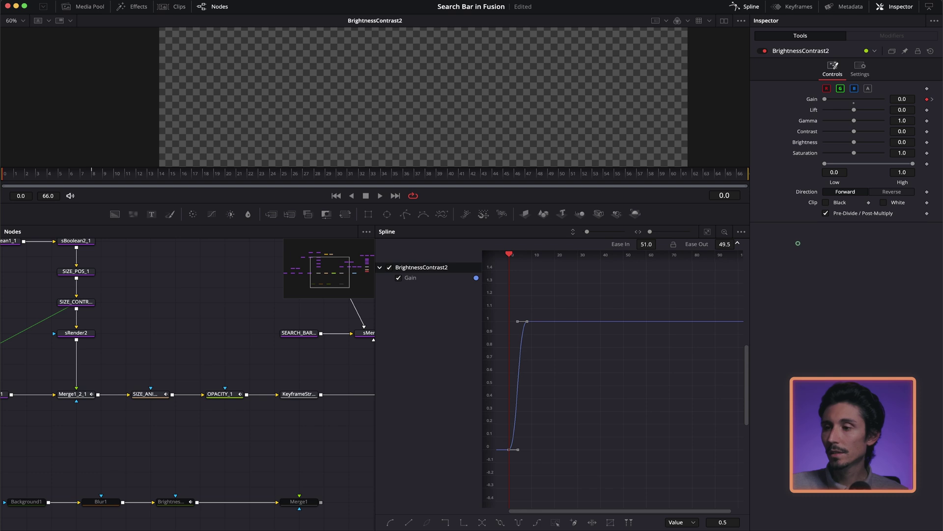
{"action": "left_click", "coordinate": [742, 7]}
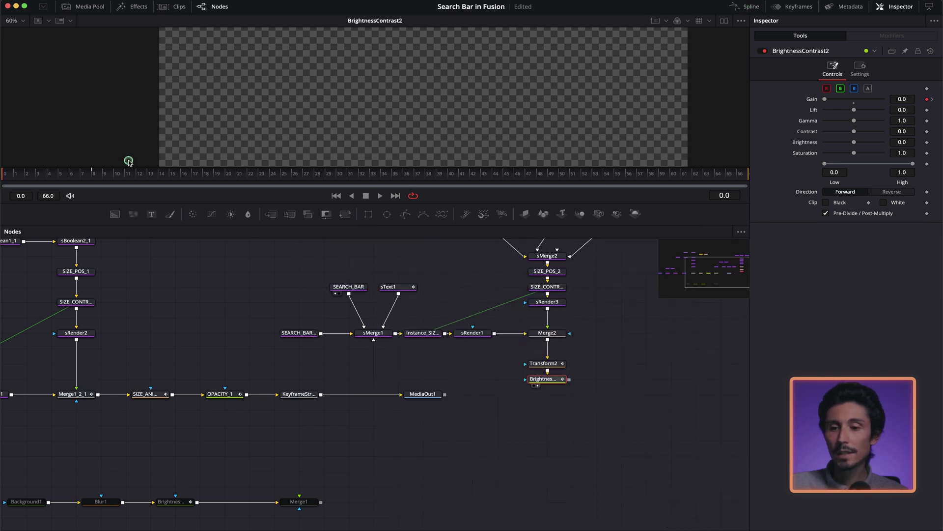
Play back the fade-in from frame 0 to review it
{"action": "left_click", "coordinate": [379, 196]}
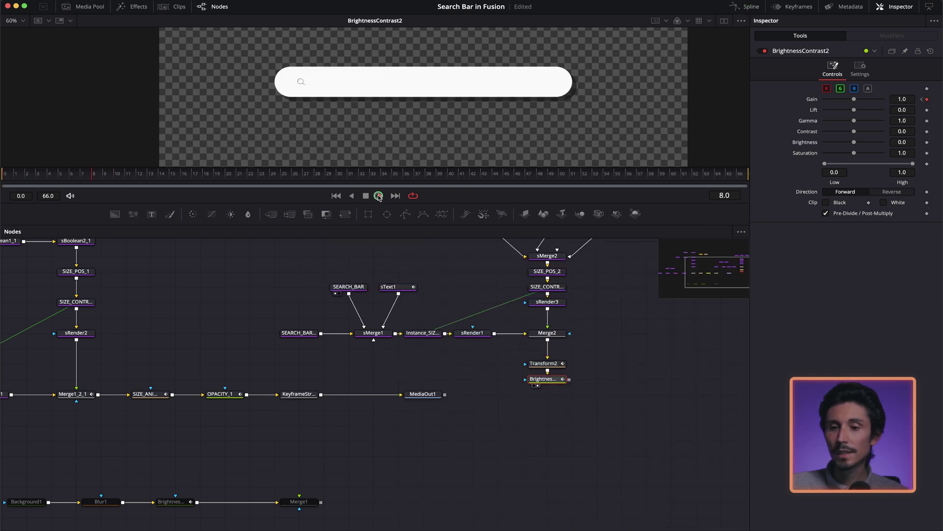
{"action": "left_click", "coordinate": [378, 196]}
{"action": "mouse_move", "coordinate": [76, 184]}
{"action": "left_mouse_down"}
{"action": "mouse_move", "coordinate": [8, 184]}
{"action": "mouse_move", "coordinate": [103, 196]}
{"action": "mouse_move", "coordinate": [14, 192]}
{"action": "mouse_move", "coordinate": [84, 200]}
{"action": "left_mouse_up"}
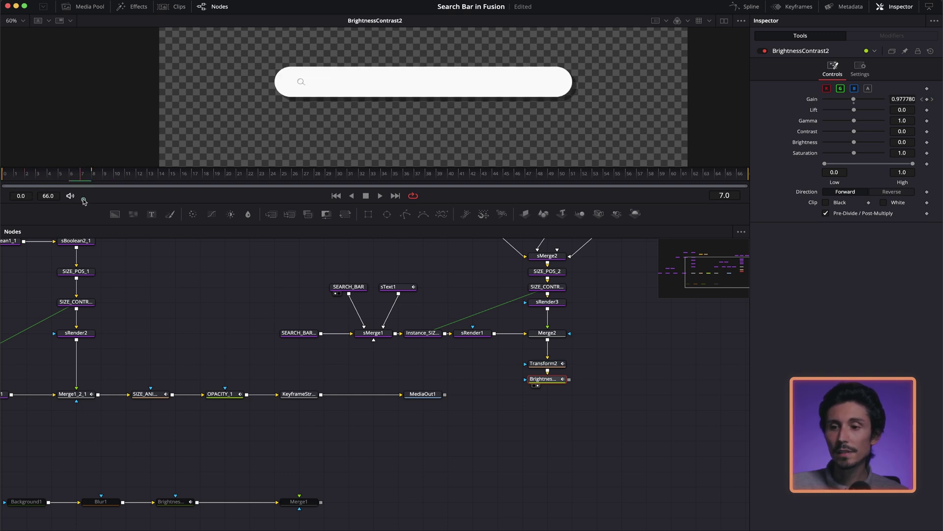
{"action": "key", "text": "space"}
{"action": "left_click", "coordinate": [543, 363]}
{"action": "scroll", "coordinate": [590, 388], "scroll_direction": "up", "scroll_amount": 3}
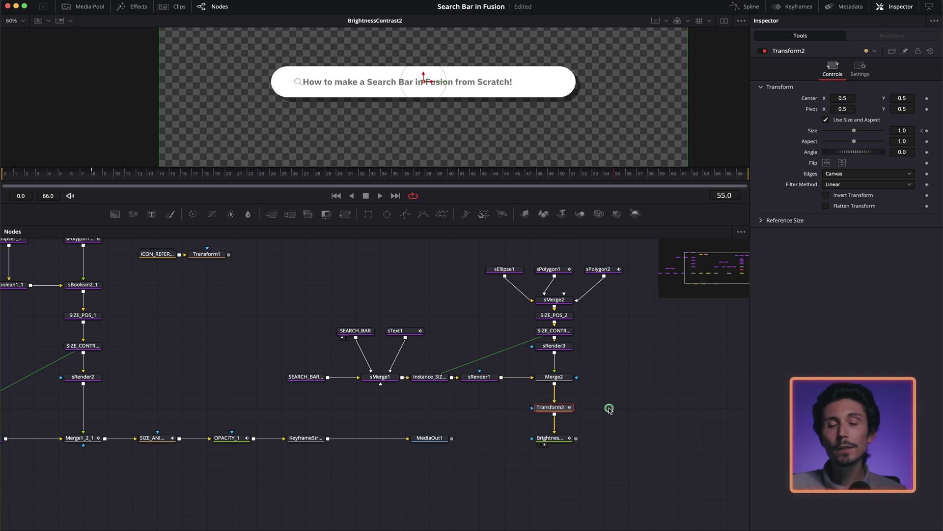
Keyframe Transform2's Size at 1.0 on frame 58 and 0.0 on frame 65
{"action": "left_click", "coordinate": [596, 172]}
{"action": "left_click_drag", "start_coordinate": [596, 172], "coordinate": [648, 179]}
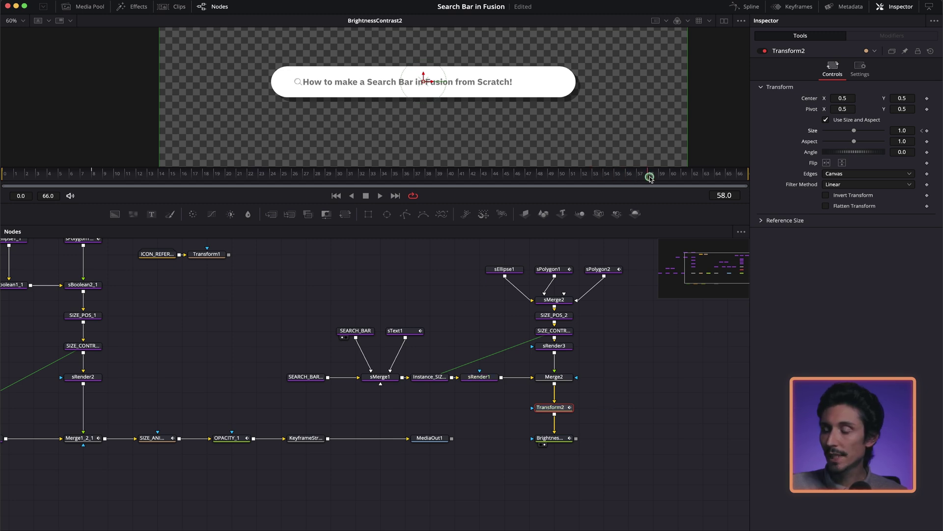
{"action": "left_click", "coordinate": [928, 130]}
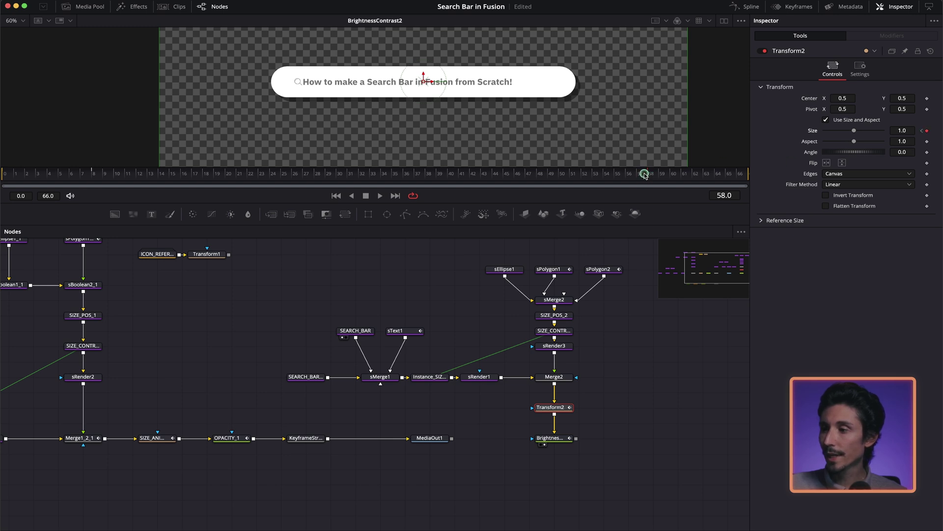
{"action": "left_click_drag", "start_coordinate": [648, 175], "coordinate": [717, 183]}
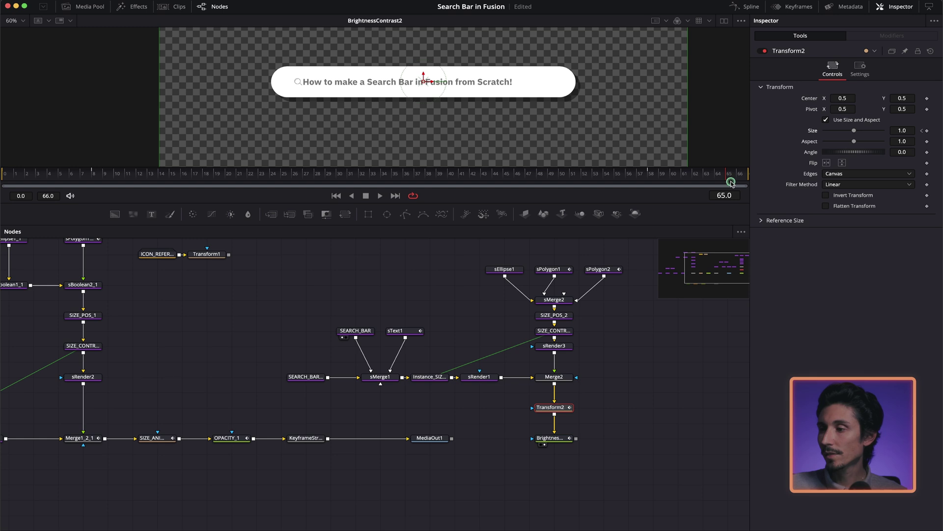
{"action": "left_click_drag", "start_coordinate": [857, 133], "coordinate": [800, 133]}
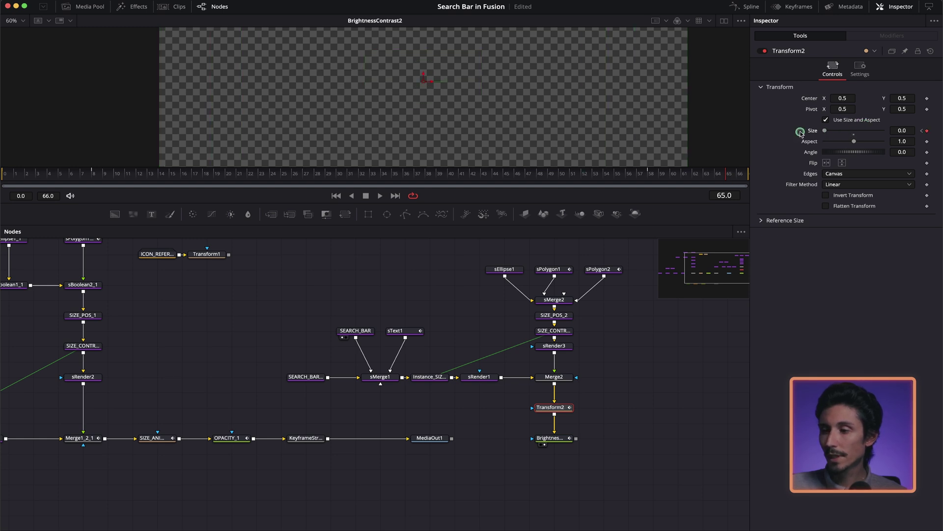
Smooth the two exit Size keyframes in the Spline editor and increase their ease in and out
{"action": "left_click", "coordinate": [744, 7]}
{"action": "left_click_drag", "start_coordinate": [705, 288], "coordinate": [608, 506]}
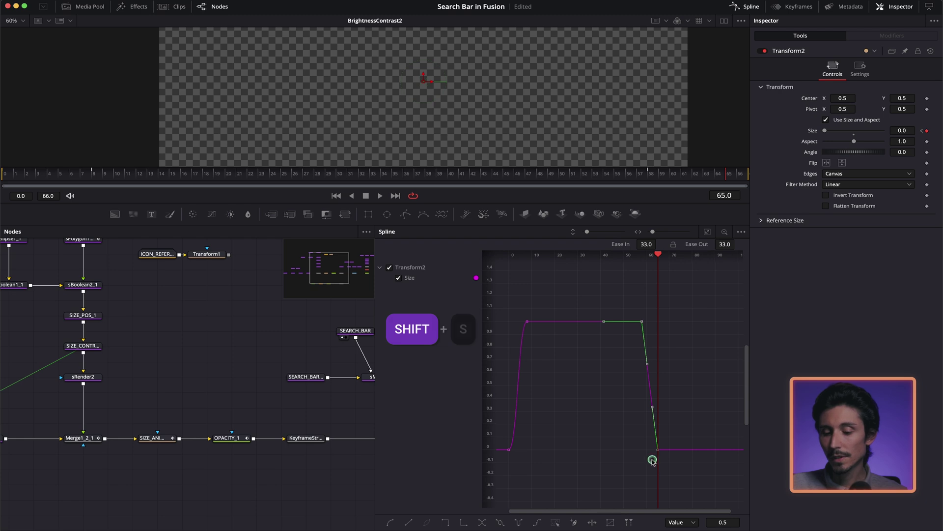
{"action": "key", "text": "shift+s"}
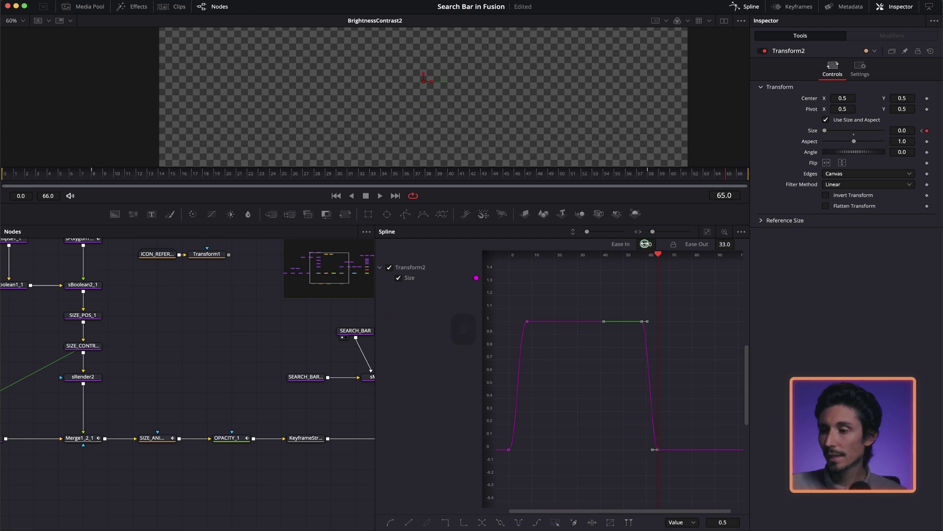
{"action": "left_click_drag", "start_coordinate": [646, 245], "coordinate": [656, 244]}
{"action": "left_click_drag", "start_coordinate": [725, 244], "coordinate": [732, 244]}
{"action": "left_click", "coordinate": [742, 6]}
Keyframe BrightnessContrast2's Gain at 1.0 on frame 58 and 0.0 on frame 65
{"action": "left_click", "coordinate": [550, 438]}
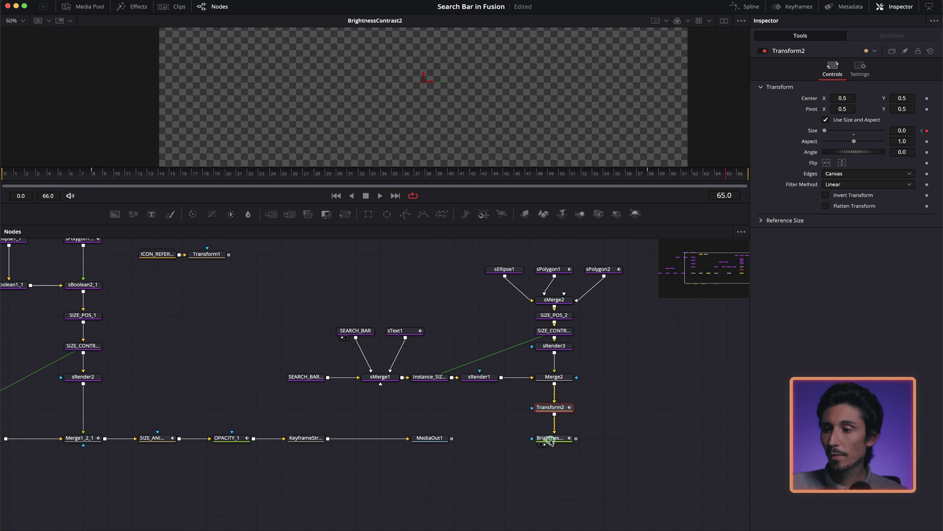
{"action": "mouse_move", "coordinate": [644, 175]}
{"action": "left_mouse_down"}
{"action": "mouse_move", "coordinate": [672, 175]}
{"action": "mouse_move", "coordinate": [651, 176]}
{"action": "left_mouse_up"}
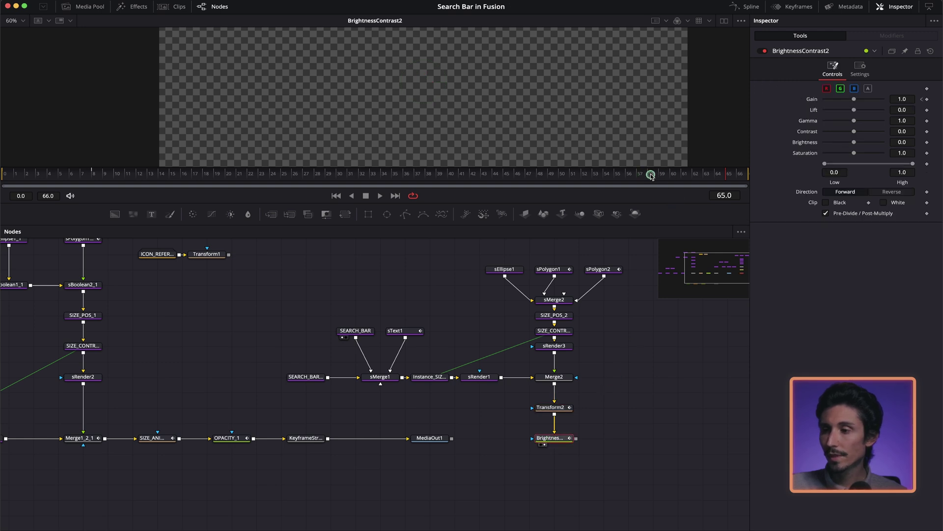
{"action": "left_click", "coordinate": [927, 99]}
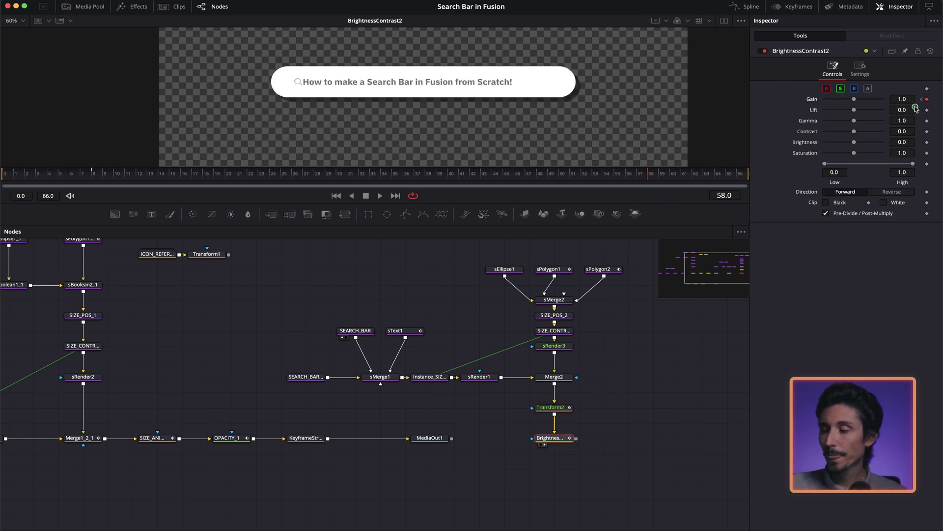
{"action": "left_click", "coordinate": [550, 407]}
{"action": "left_click", "coordinate": [730, 175]}
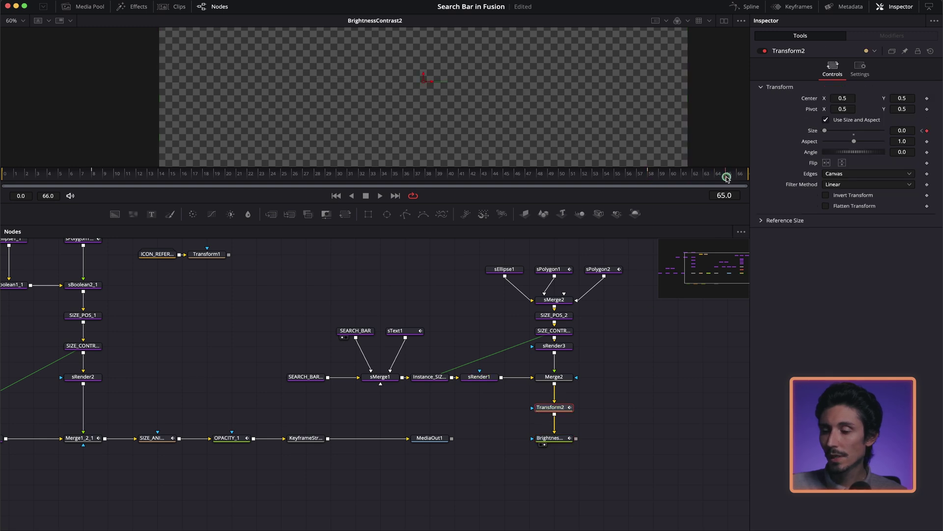
{"action": "left_click", "coordinate": [551, 438]}
{"action": "left_click_drag", "start_coordinate": [861, 98], "coordinate": [824, 98]}
Smooth the fade-out Gain keyframes in the Spline editor and lengthen their ease in and out
{"action": "left_click", "coordinate": [747, 7]}
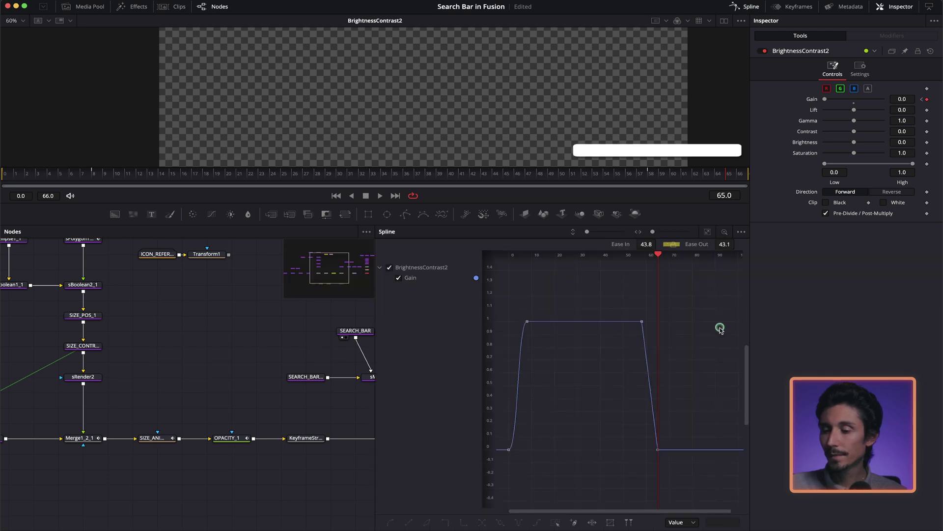
{"action": "left_click_drag", "start_coordinate": [706, 284], "coordinate": [614, 422]}
{"action": "key", "text": "shift+s"}
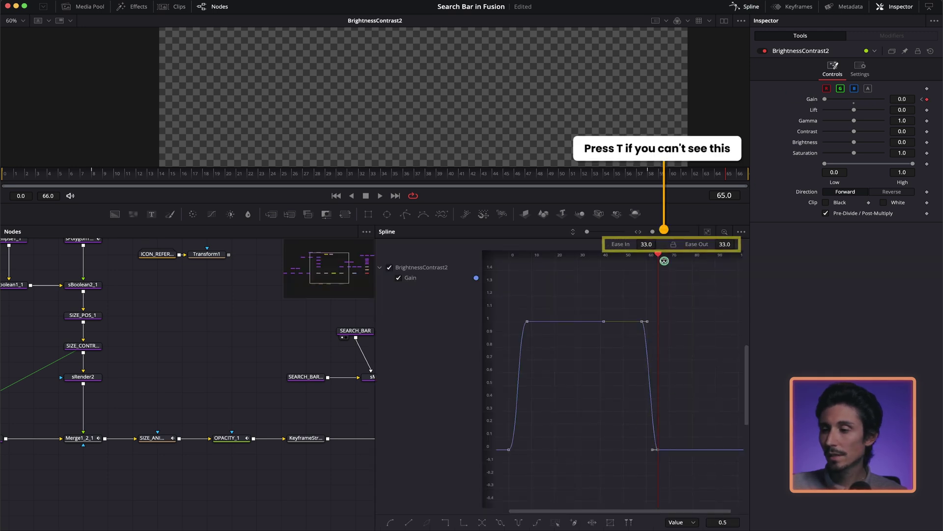
{"action": "left_click_drag", "start_coordinate": [651, 244], "coordinate": [722, 247]}
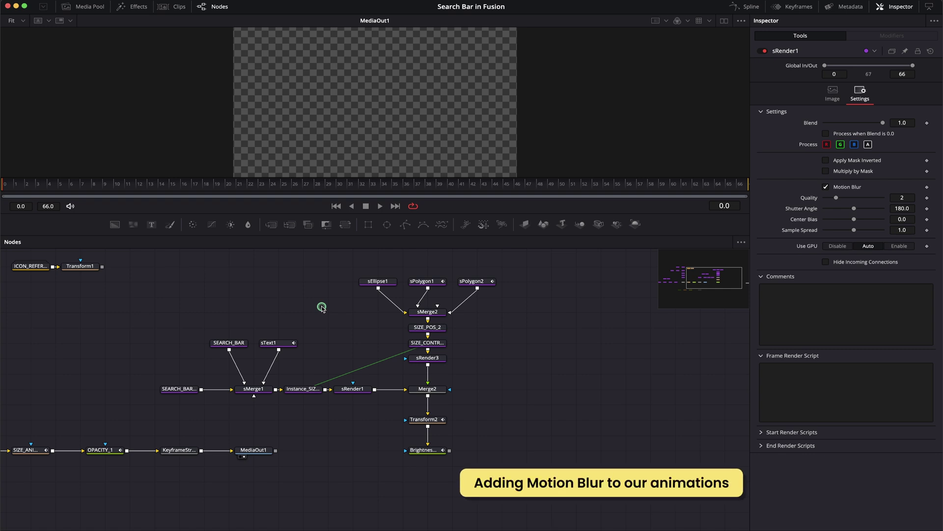
Enable Motion Blur in the Settings of the sRender1 and Transform2 nodes
{"action": "left_click", "coordinate": [179, 389]}
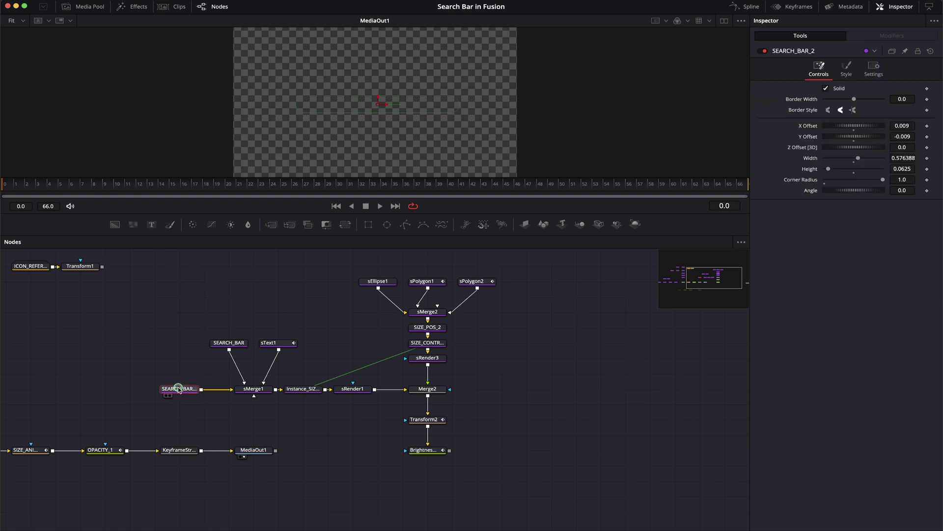
{"action": "left_click", "coordinate": [270, 344]}
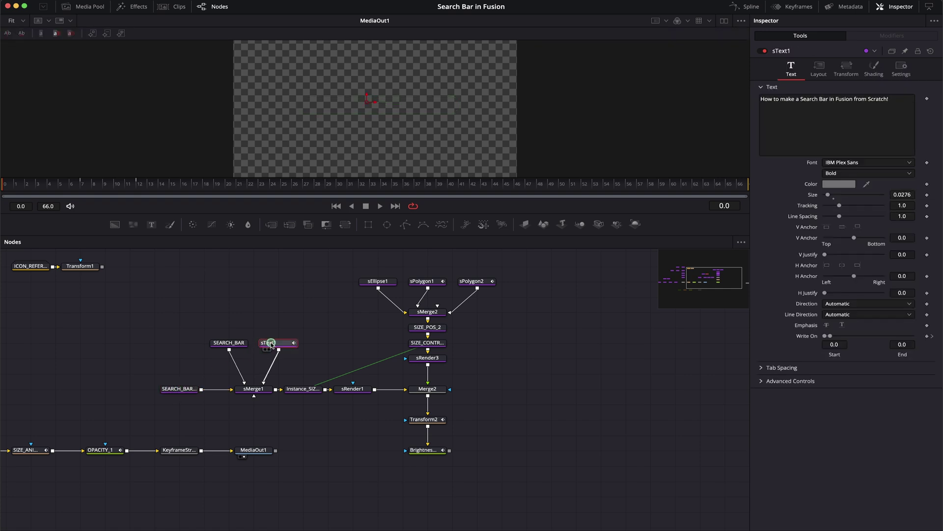
{"action": "left_click", "coordinate": [355, 390]}
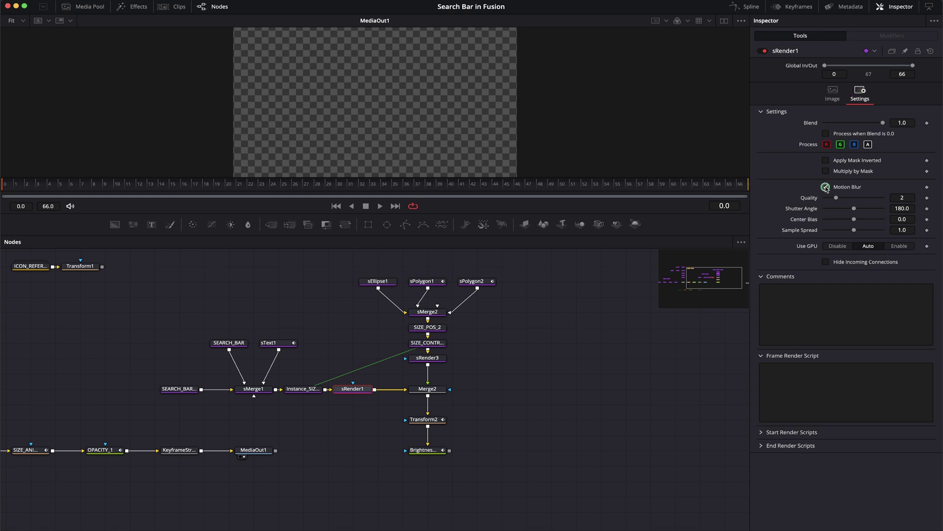
{"action": "left_click", "coordinate": [431, 420]}
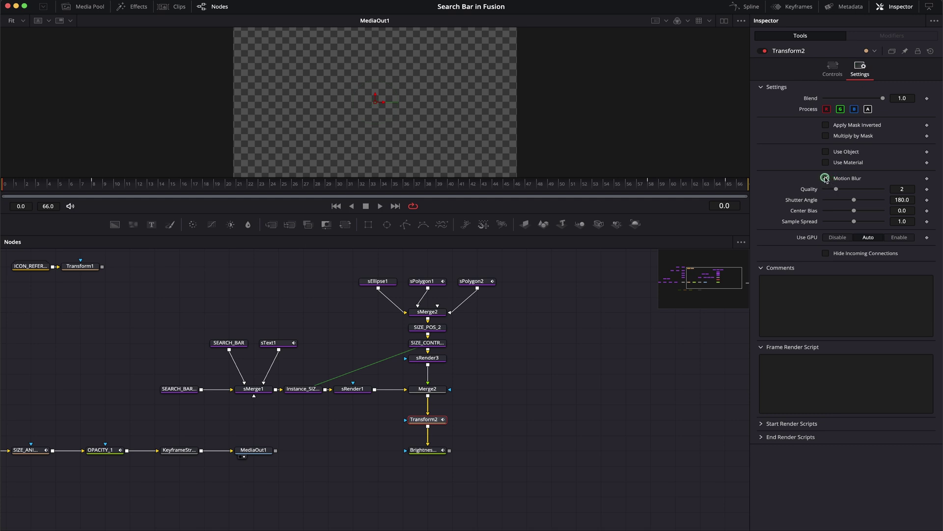
{"action": "left_click", "coordinate": [825, 178]}
{"action": "left_click", "coordinate": [420, 418]}
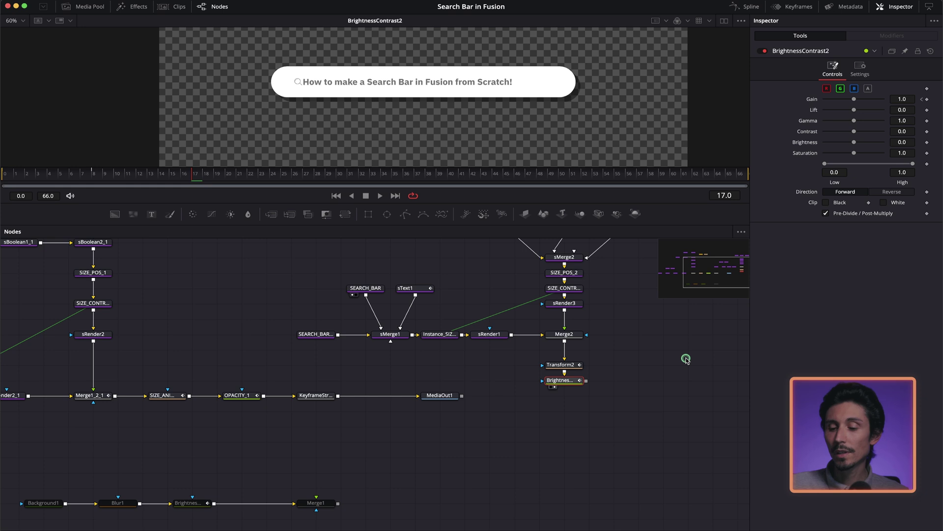
On the Edit page, extend the SearchBar 2 clip's end to about 00:00:14:05
{"action": "key", "text": "shift+4"}
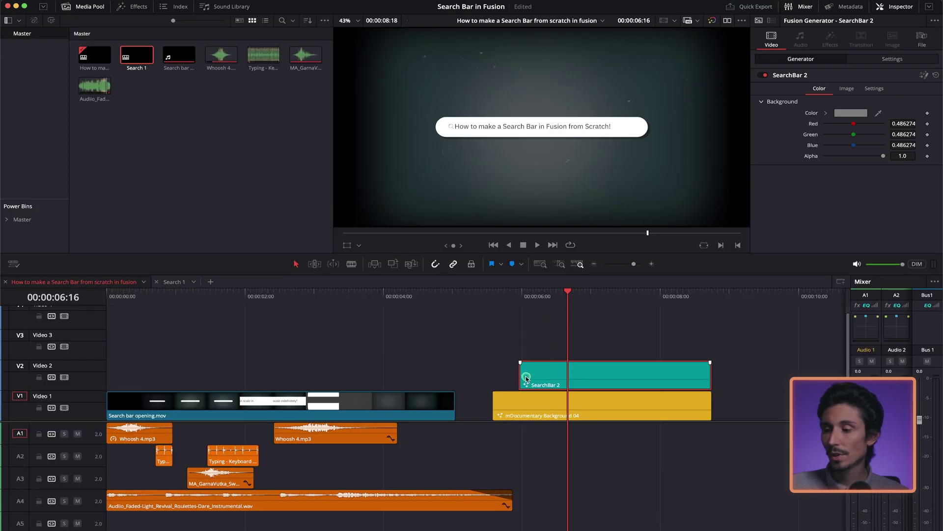
{"action": "left_click_drag", "start_coordinate": [711, 371], "coordinate": [289, 384]}
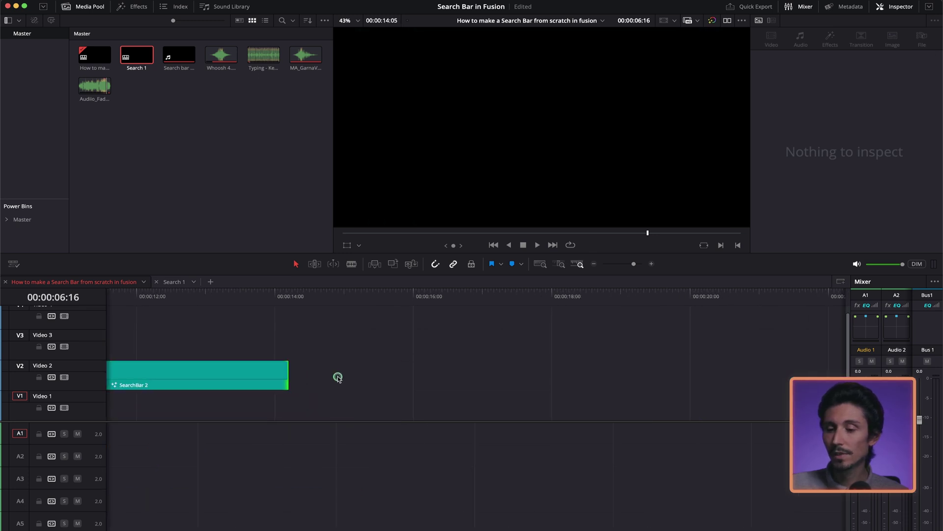
{"action": "scroll", "coordinate": [341, 376], "scroll_direction": "left", "scroll_amount": 10}
{"action": "scroll", "coordinate": [442, 364], "scroll_direction": "right", "scroll_amount": 2}
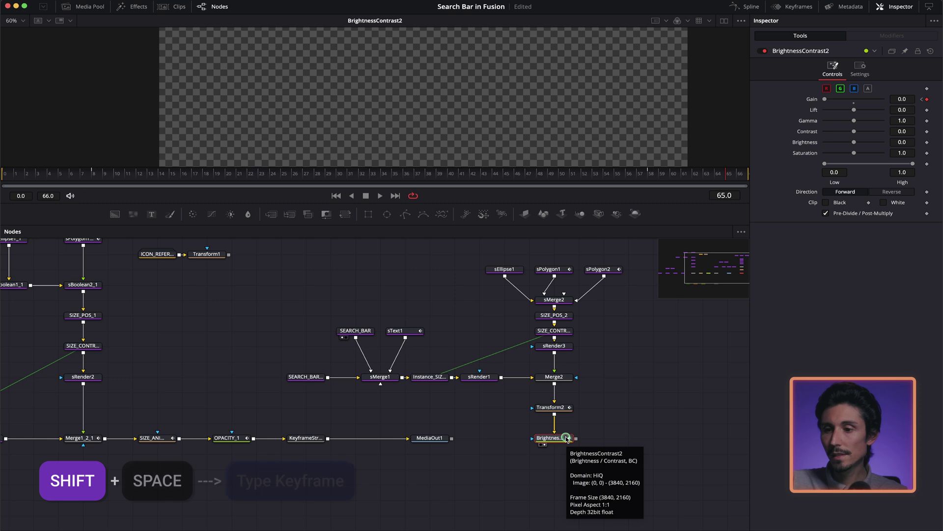
Add a Keyframe Stretcher node (KEYF) below the BrightnessContrast2 node
{"action": "key", "text": "shift+space"}
{"action": "type", "text": "KEYFRA"}
{"action": "key", "text": "Return"}
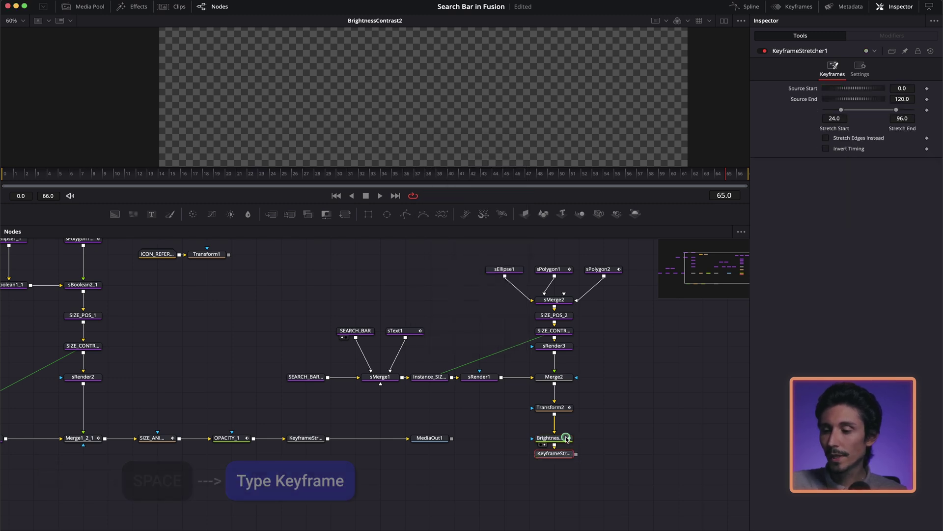
{"action": "left_click_drag", "start_coordinate": [569, 455], "coordinate": [569, 470]}
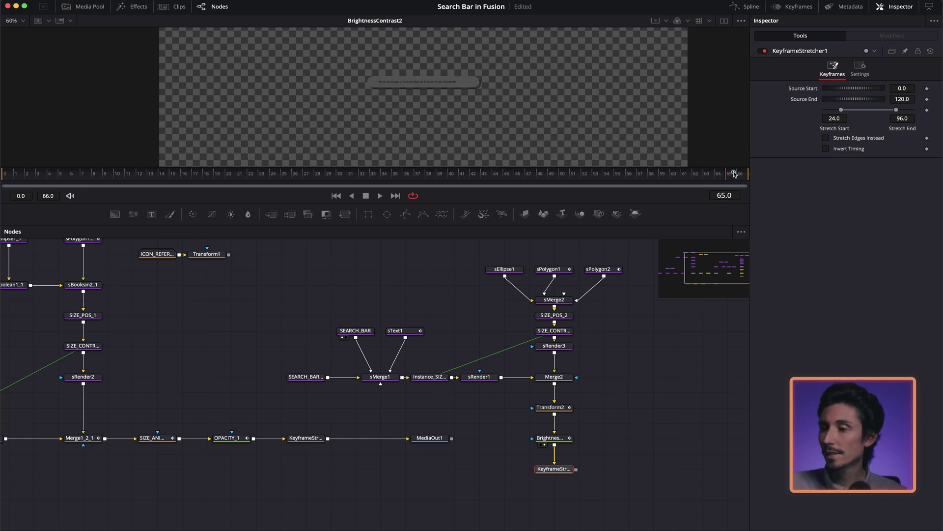
Set the Keyframe Stretcher's Source End to 66
{"action": "left_click_drag", "start_coordinate": [737, 173], "coordinate": [755, 173]}
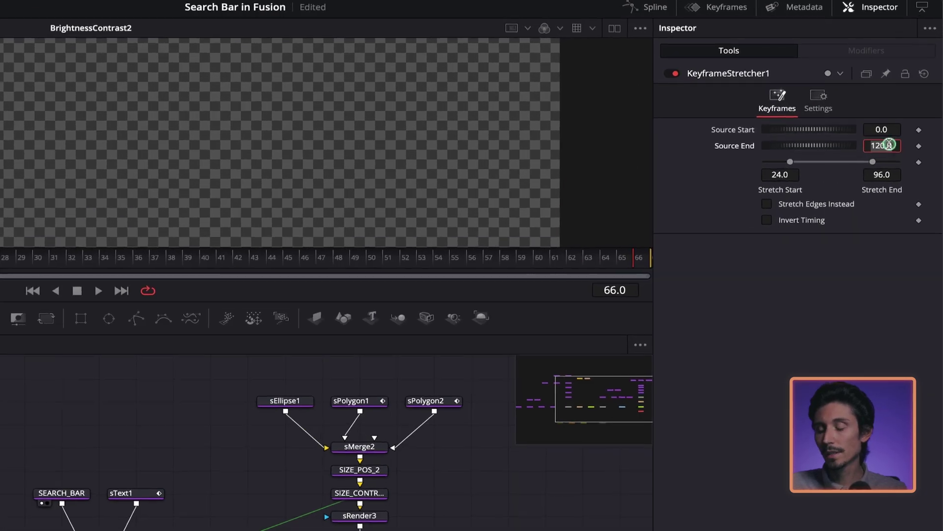
{"action": "left_click", "coordinate": [906, 99]}
{"action": "type", "text": "66"}
{"action": "key", "text": "Return"}
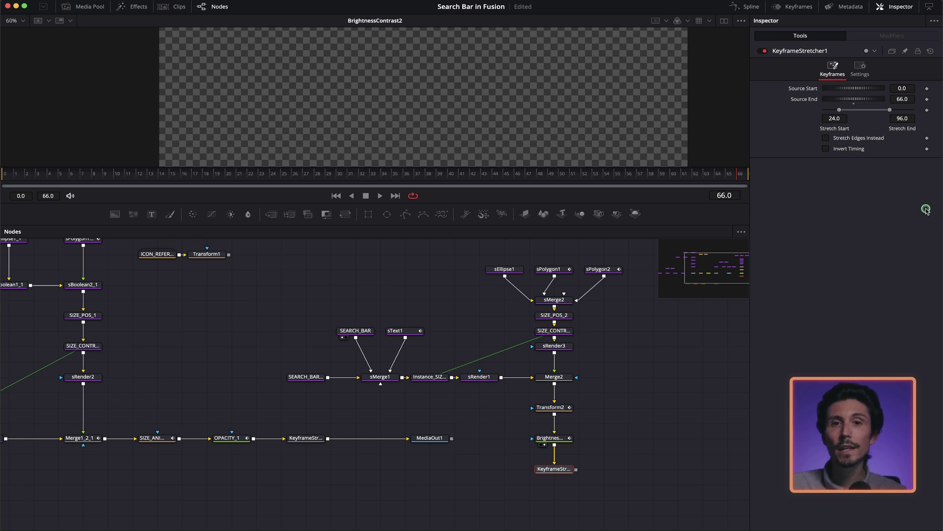
{"action": "left_click", "coordinate": [400, 330]}
Set KeyframeStretcher1's Stretch Start to 13, just after the intro finishes
{"action": "left_click_drag", "start_coordinate": [109, 174], "coordinate": [140, 179]}
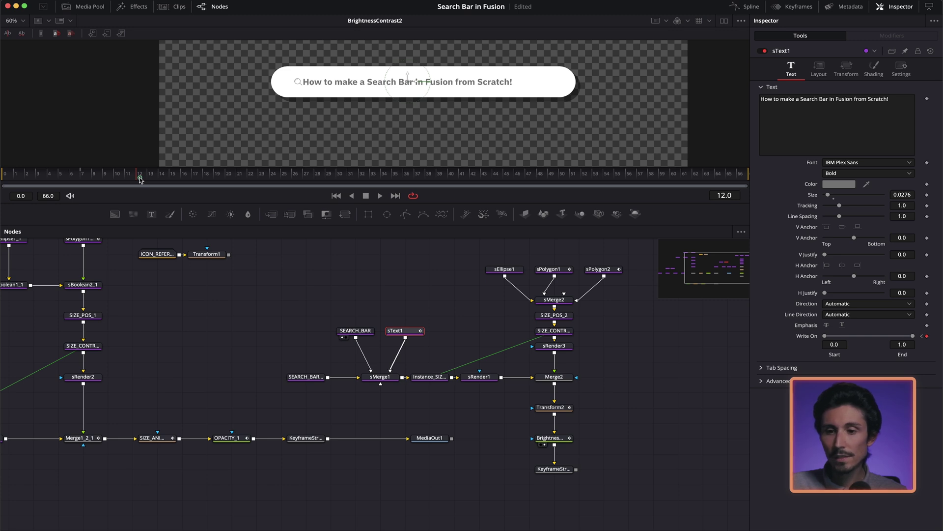
{"action": "left_click_drag", "start_coordinate": [140, 179], "coordinate": [147, 179]}
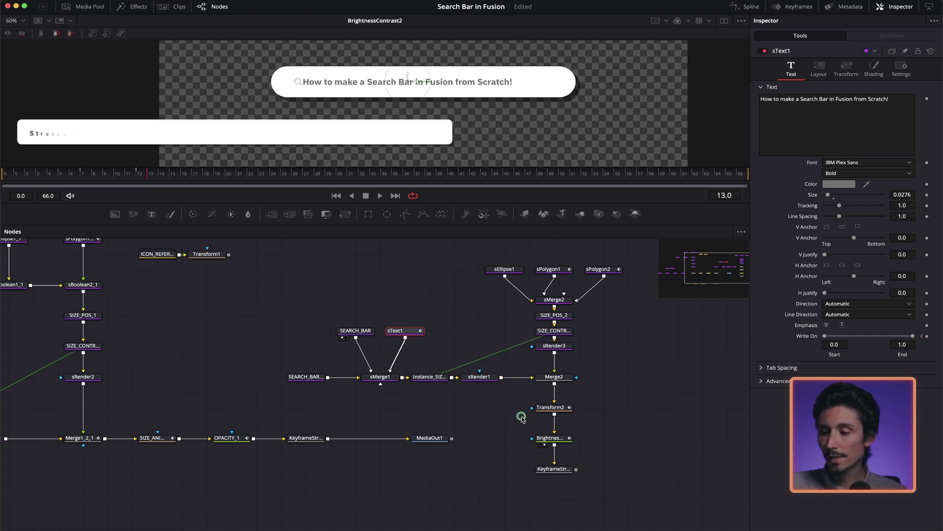
{"action": "left_click", "coordinate": [554, 469]}
{"action": "left_click", "coordinate": [842, 120]}
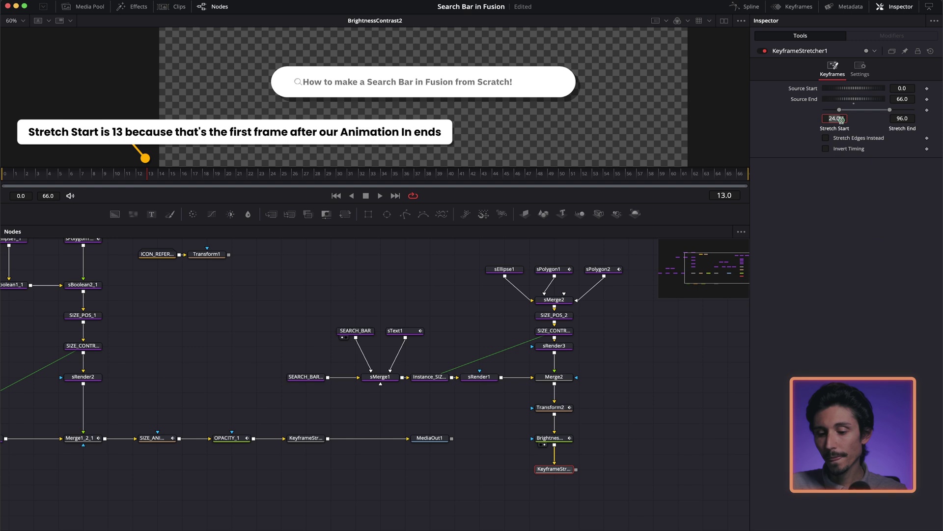
{"action": "key", "text": "Return"}
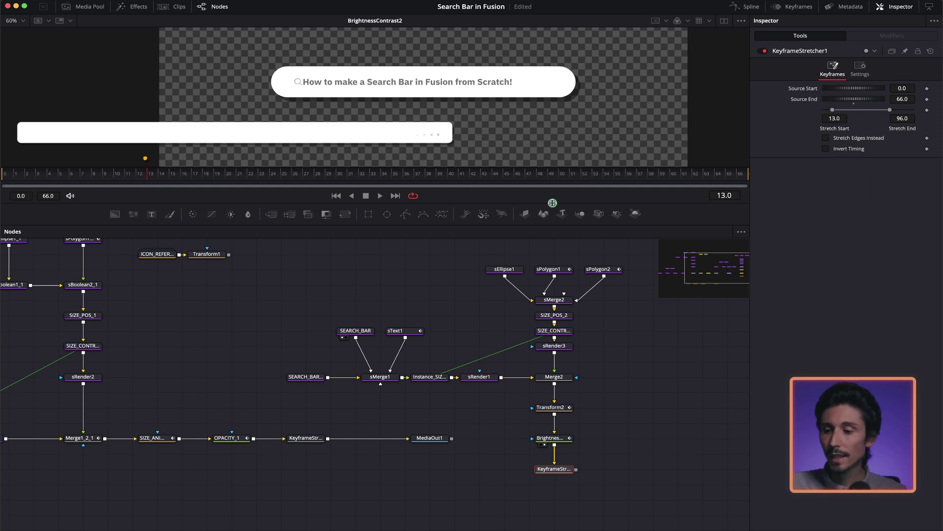
Check where the outro keyframes begin and set Stretch End to 57
{"action": "left_click", "coordinate": [551, 407]}
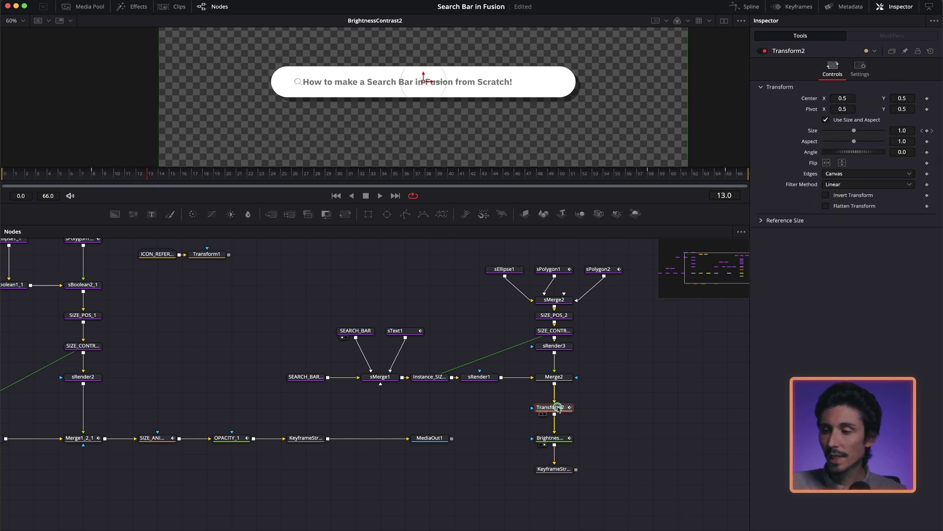
{"action": "mouse_move", "coordinate": [649, 173]}
{"action": "left_mouse_down"}
{"action": "mouse_move", "coordinate": [701, 179]}
{"action": "mouse_move", "coordinate": [640, 176]}
{"action": "left_mouse_up"}
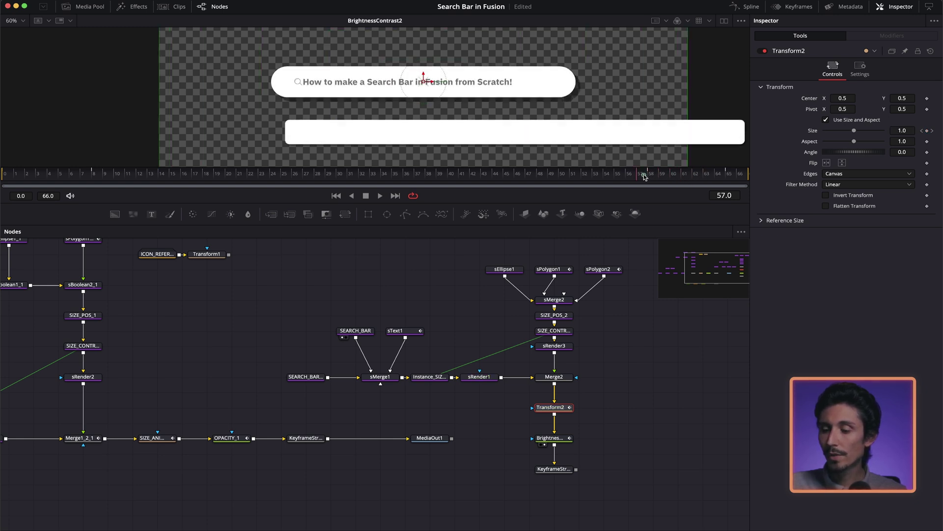
{"action": "left_click", "coordinate": [554, 469]}
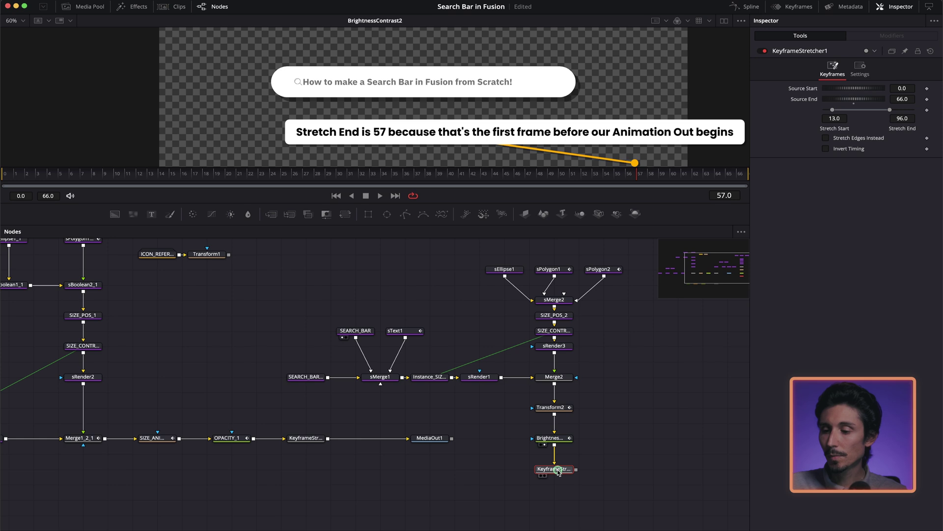
{"action": "left_click", "coordinate": [550, 438]}
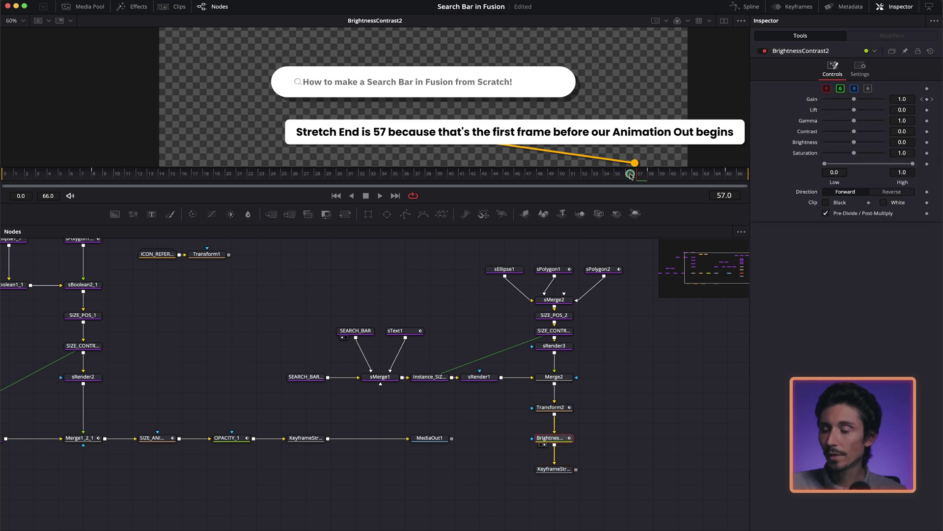
{"action": "left_click", "coordinate": [554, 470]}
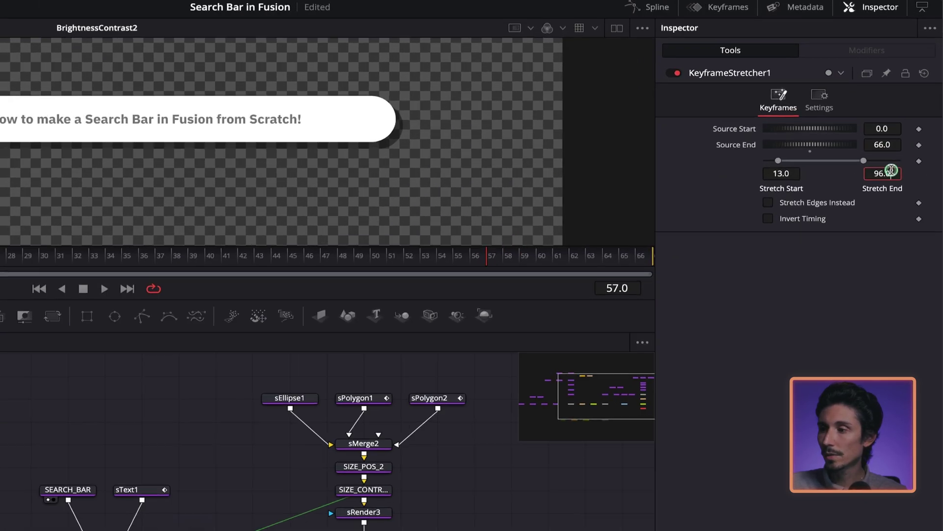
{"action": "key", "text": "shift"}
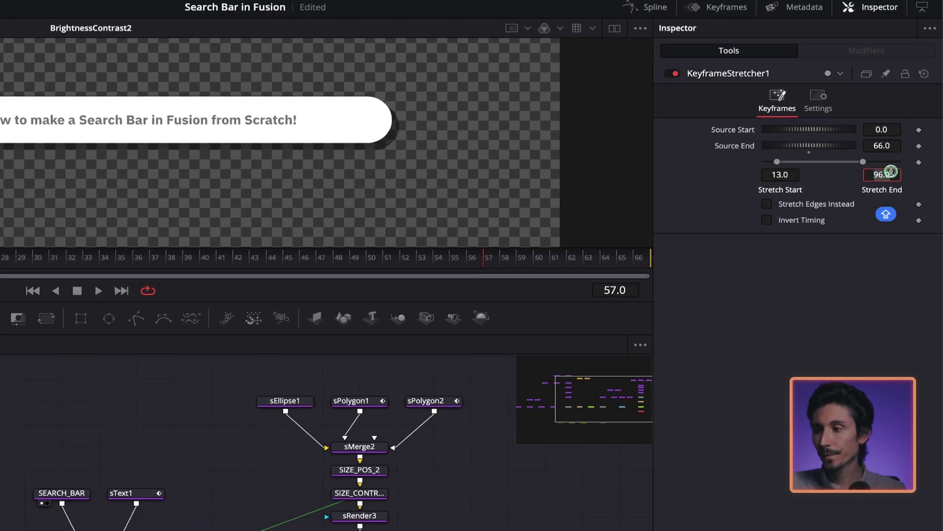
{"action": "type", "text": "57"}
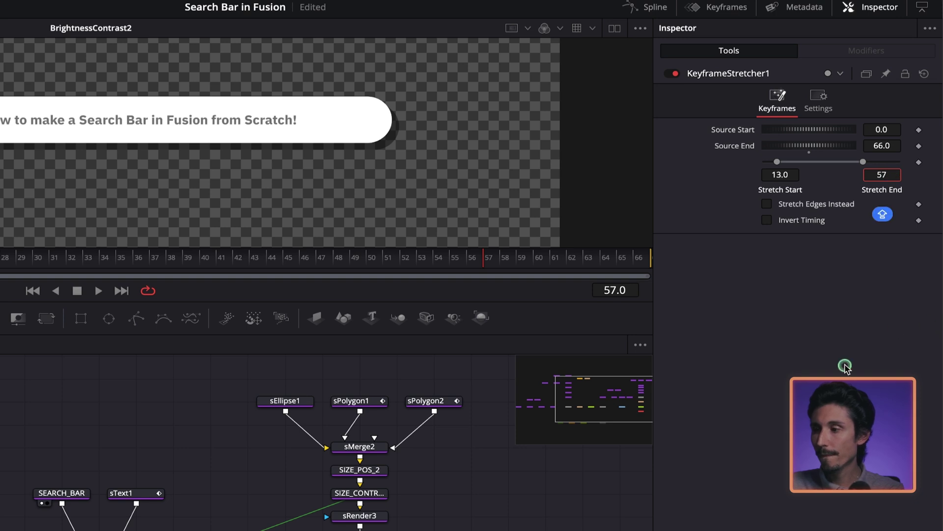
{"action": "key", "text": "Tab"}
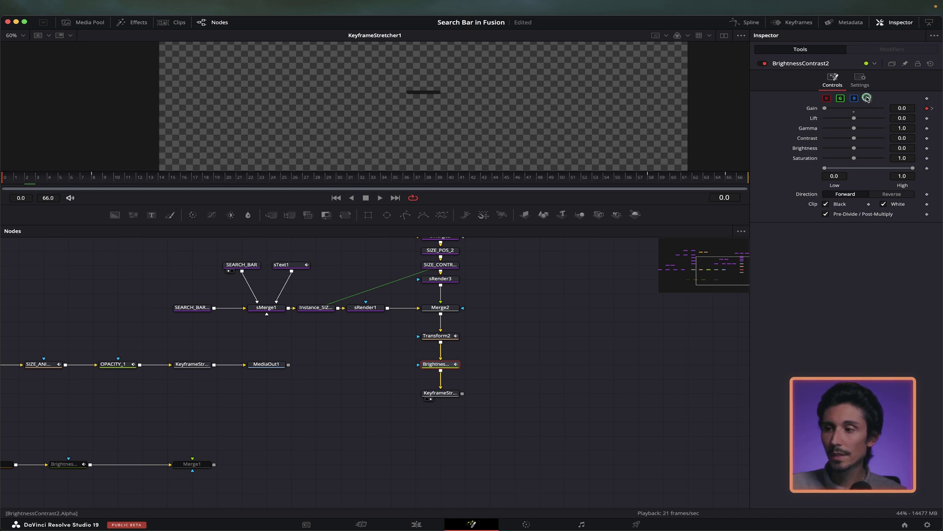
Enable the alpha channel on BrightnessContrast2, enlarge the viewer and play the animation
{"action": "left_click", "coordinate": [867, 98]}
{"action": "left_click_drag", "start_coordinate": [42, 171], "coordinate": [2, 189]}
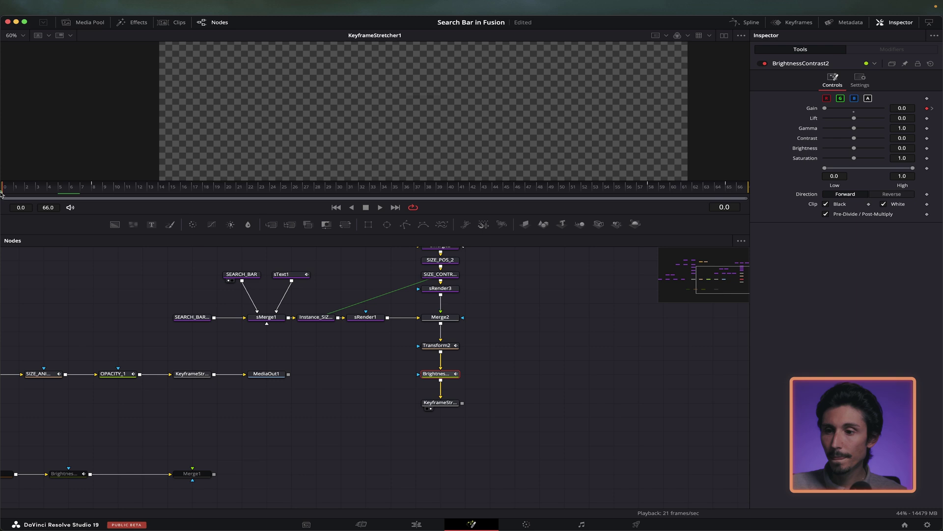
{"action": "left_click", "coordinate": [379, 209]}
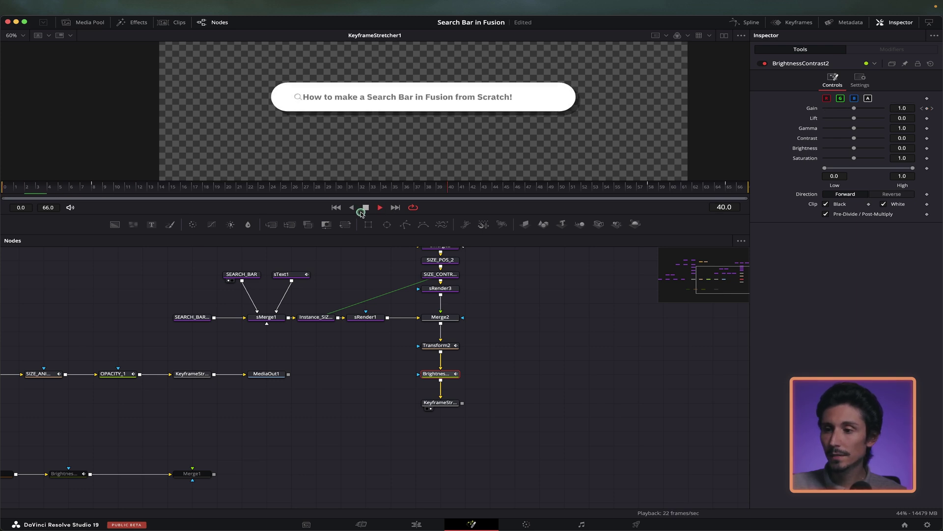